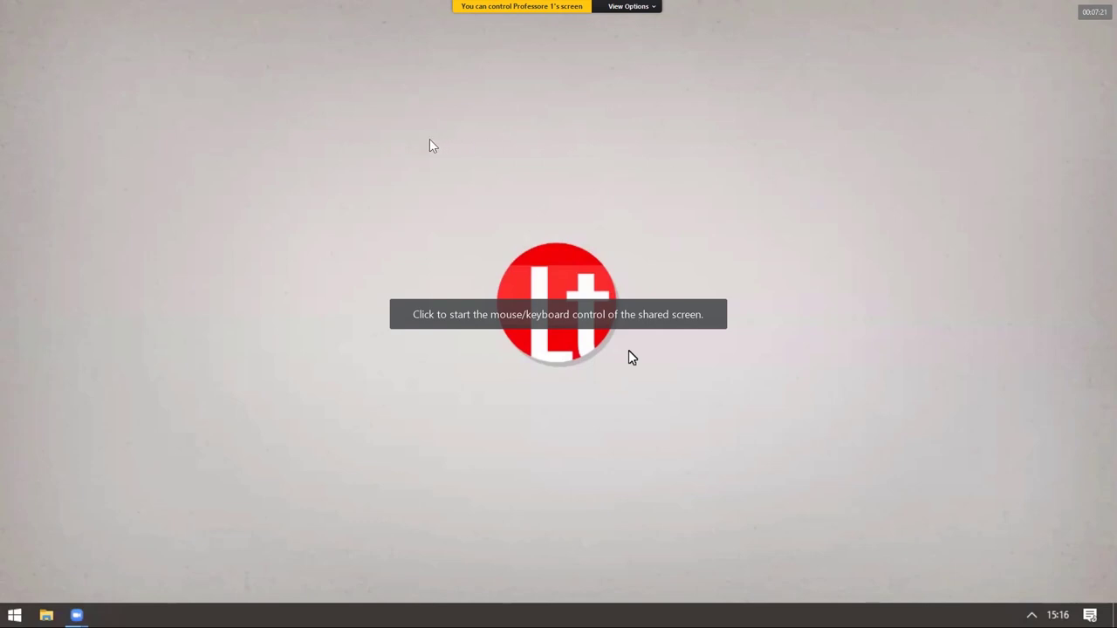
Take remote control of the shared screen and open the remote Windows Start menu
{"action": "left_click", "coordinate": [629, 351]}
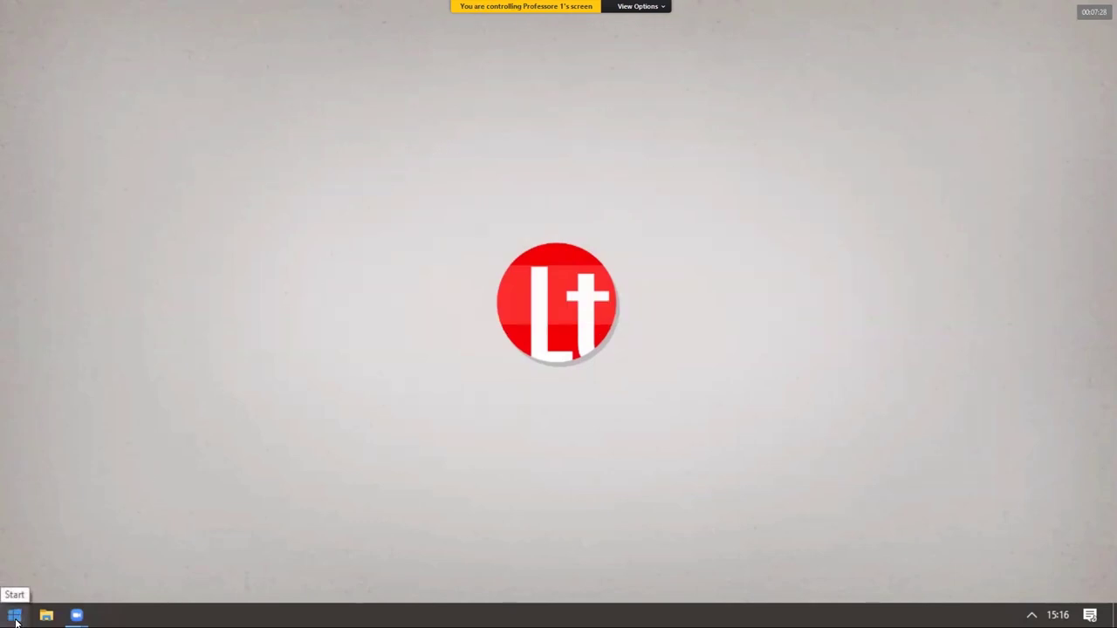
{"action": "left_click", "coordinate": [15, 616]}
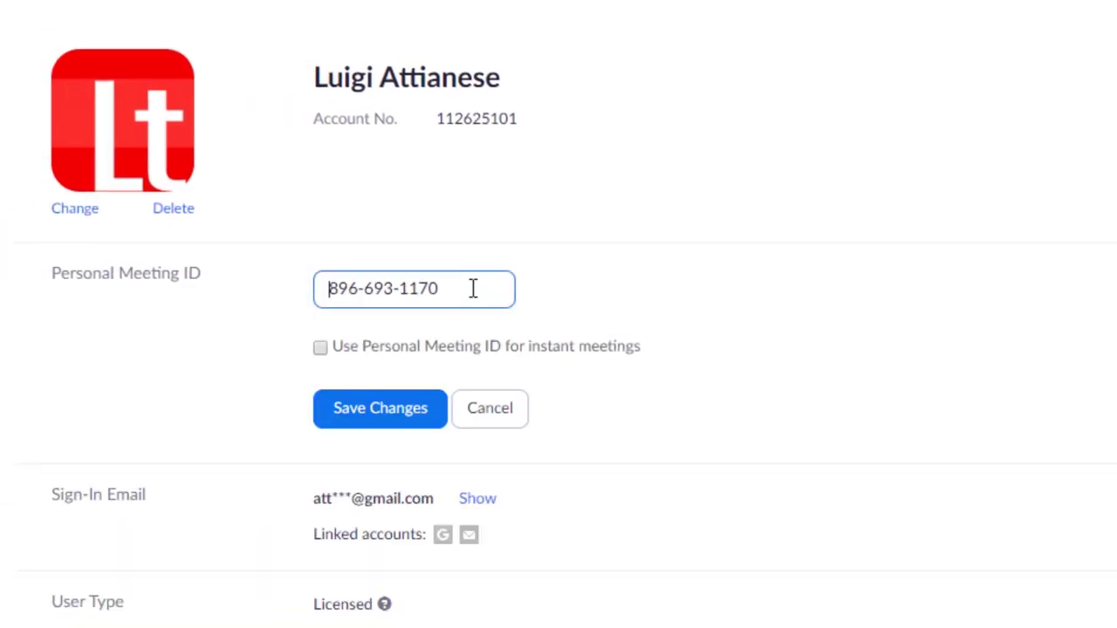
{"action": "left_click_drag", "start_coordinate": [474, 288], "coordinate": [170, 357]}
{"action": "type", "text": "999-"}
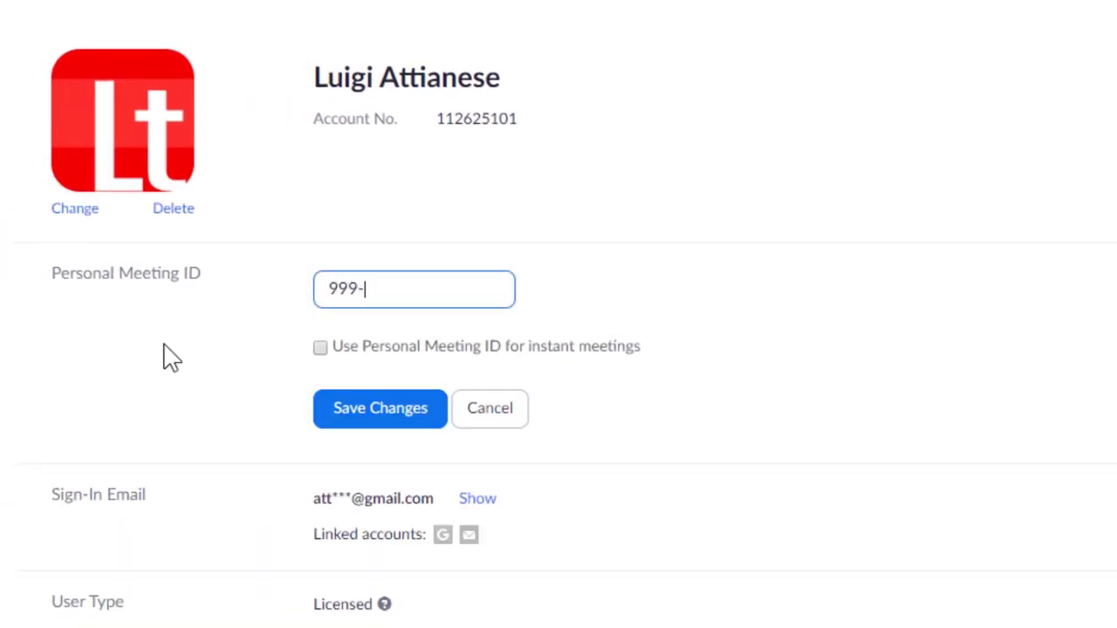
{"action": "type", "text": "9999-9999"}
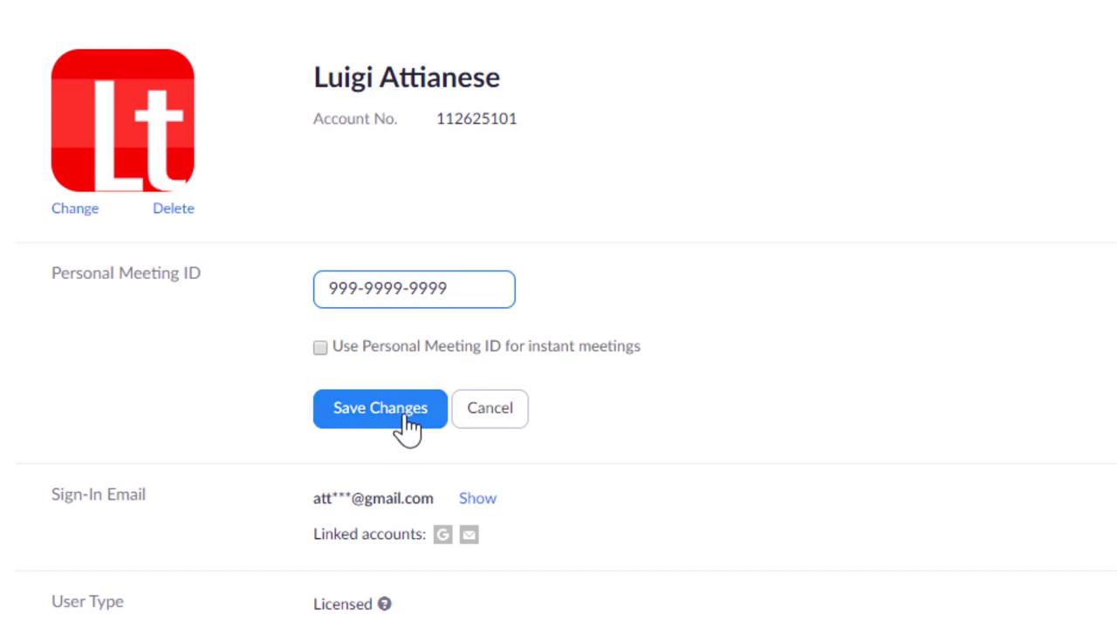
{"action": "left_click", "coordinate": [409, 428]}
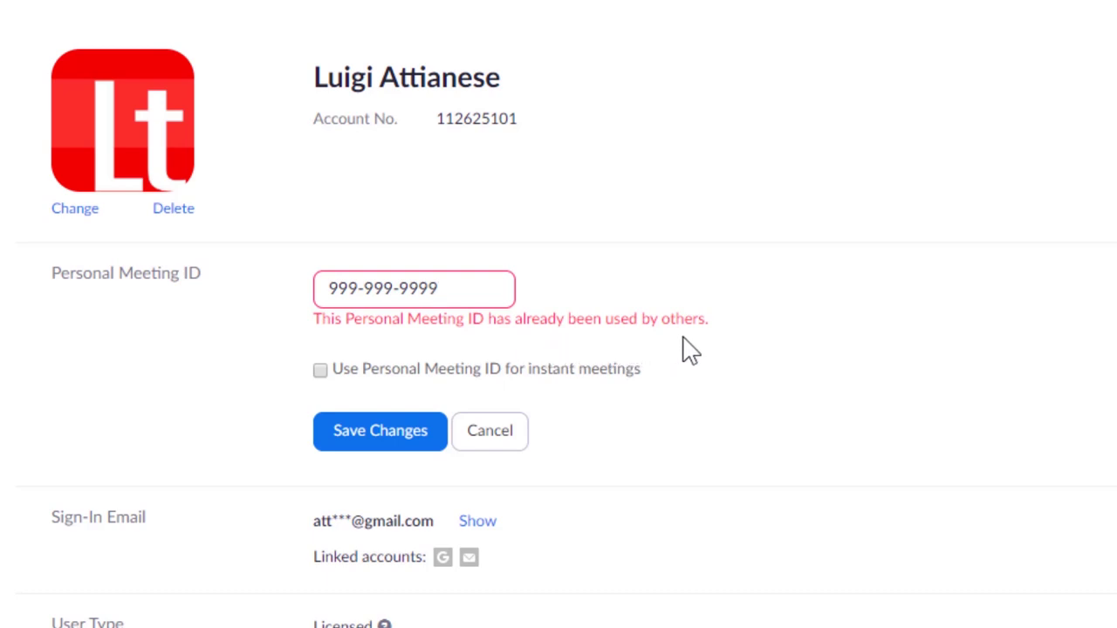
Clear the rejected meeting ID and start retyping a new one beginning '999-'
{"action": "key", "text": "ctrl+a"}
{"action": "key", "text": "BackSpace"}
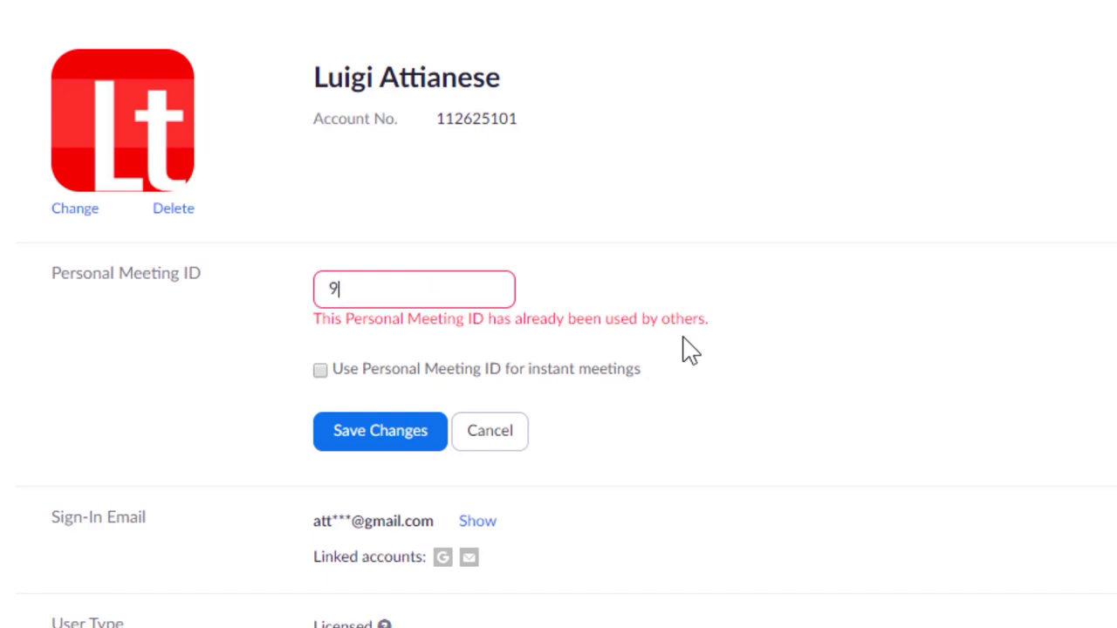
{"action": "type", "text": "999-"}
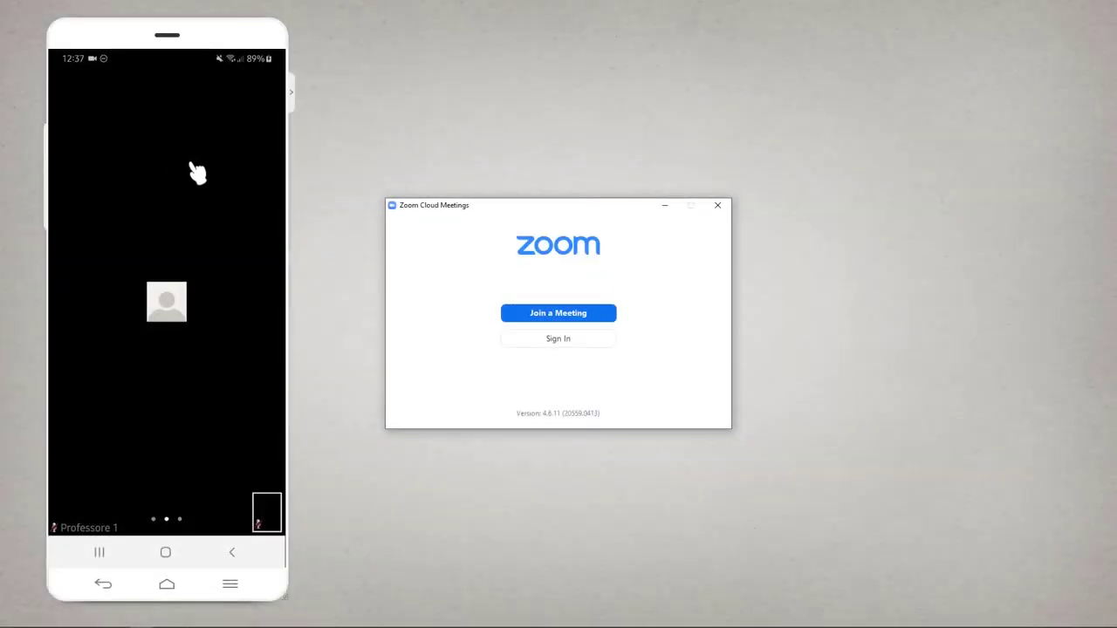
On the phone enable Show Name when Participants Join, then leave the meeting on the desktop
{"action": "left_click", "coordinate": [266, 502]}
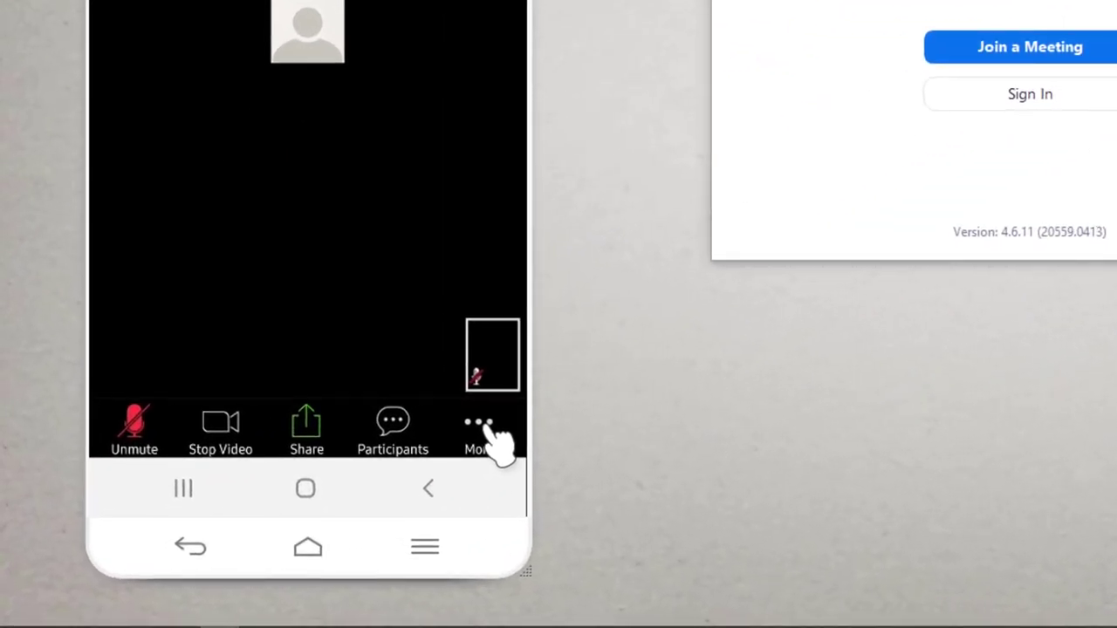
{"action": "left_click", "coordinate": [478, 430]}
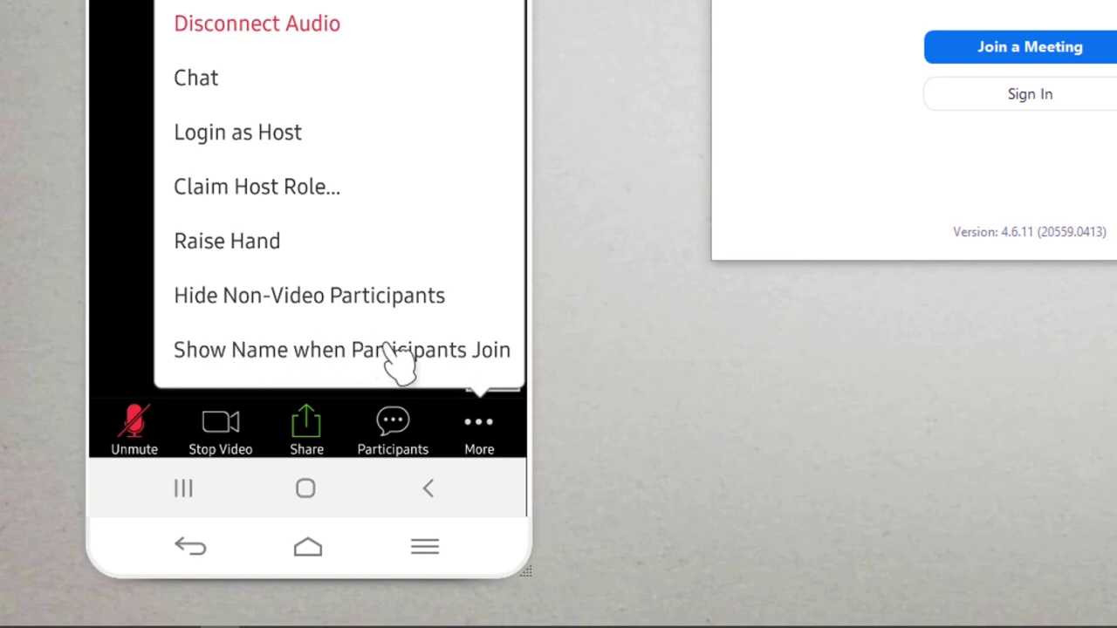
{"action": "left_click", "coordinate": [397, 357]}
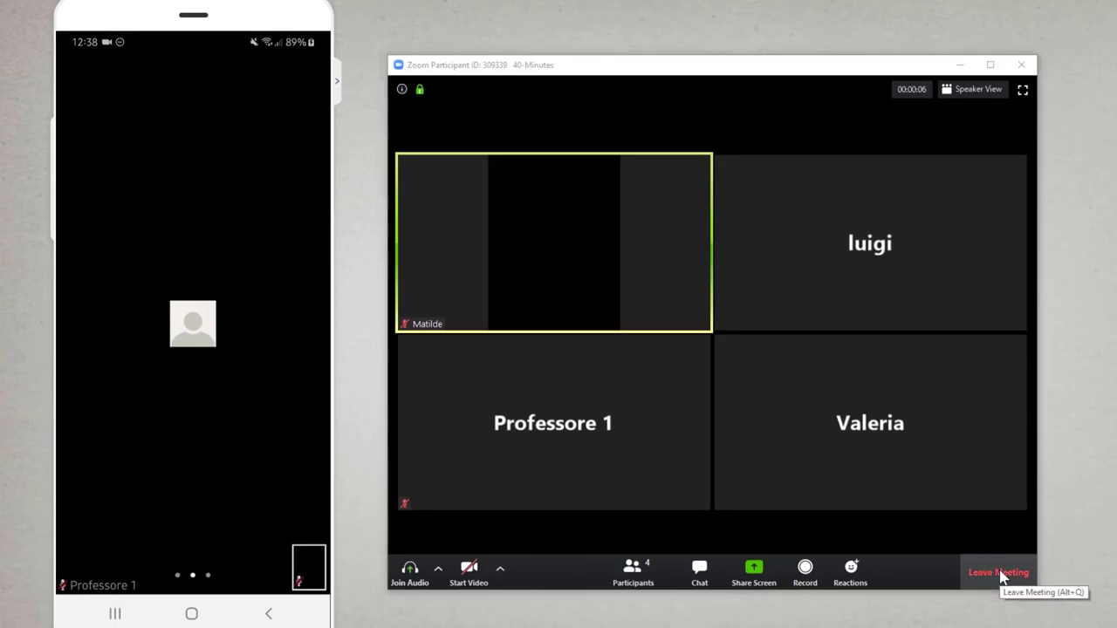
{"action": "left_click", "coordinate": [1000, 573]}
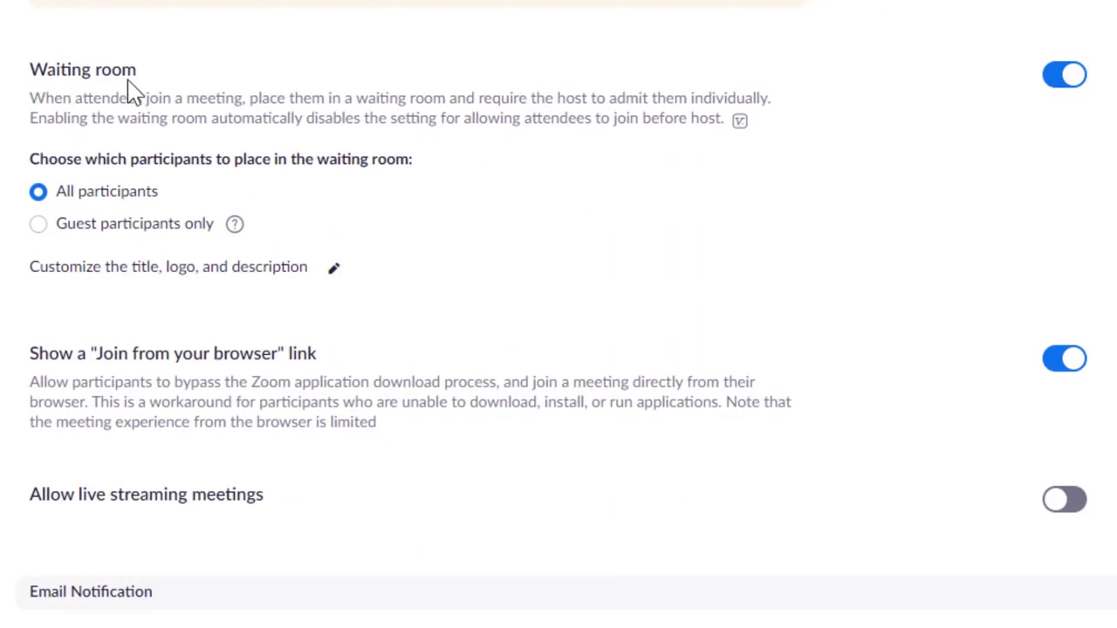
Change the waiting room heading to "Attendi di essere aggiunto dall'Host."
{"action": "left_click", "coordinate": [335, 270]}
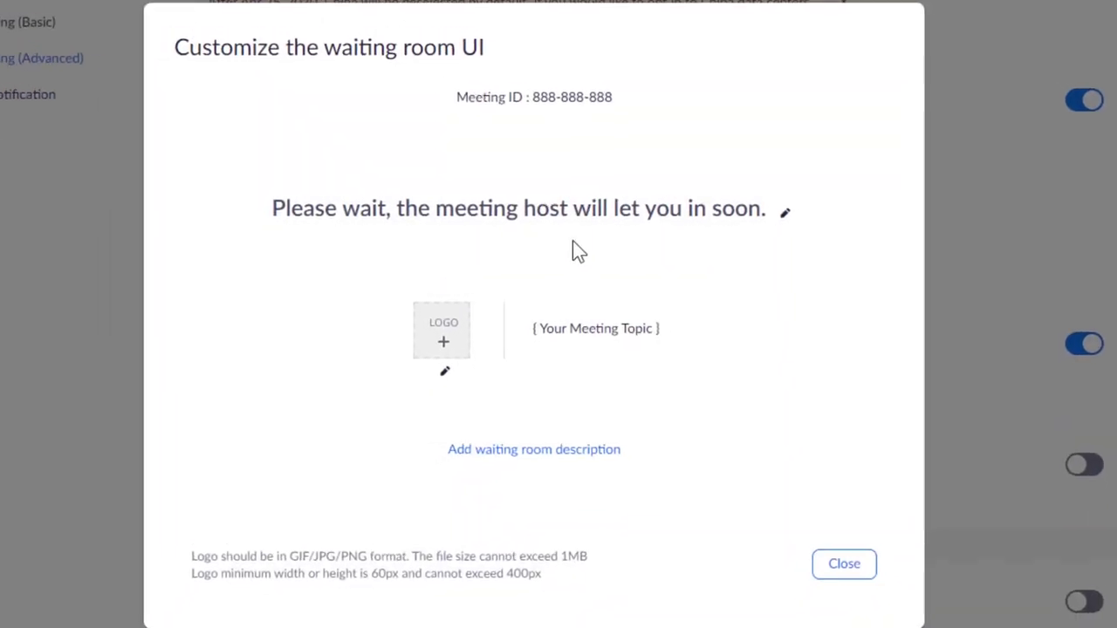
{"action": "left_click", "coordinate": [800, 214]}
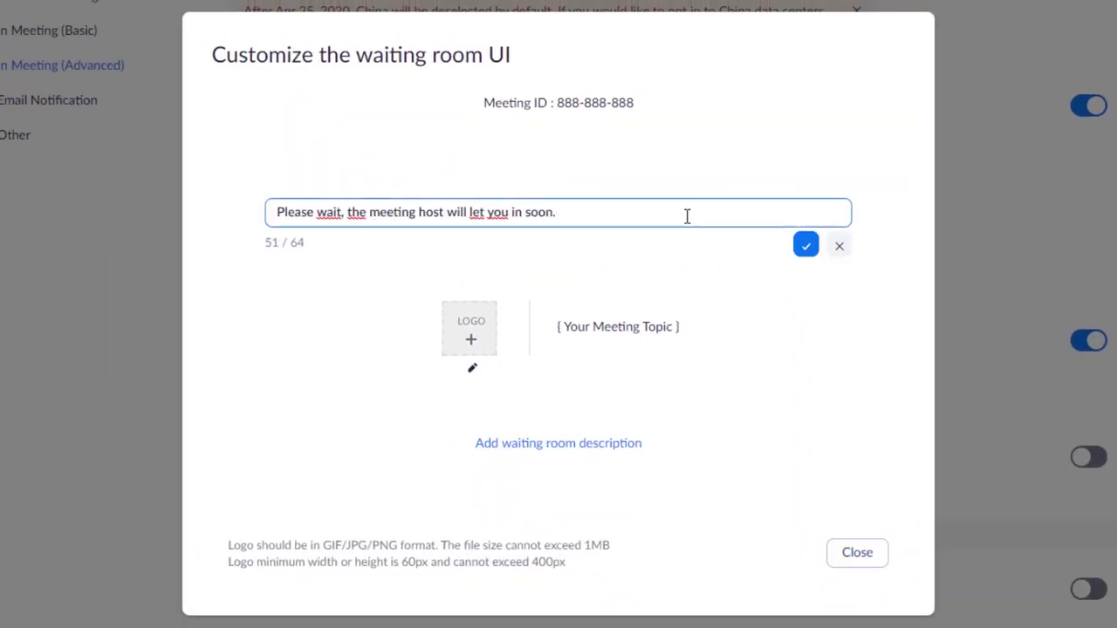
{"action": "left_click_drag", "start_coordinate": [686, 216], "coordinate": [270, 207]}
{"action": "type", "text": "Attendi di essere aggiunto dall'Host."}
{"action": "key", "text": "Return"}
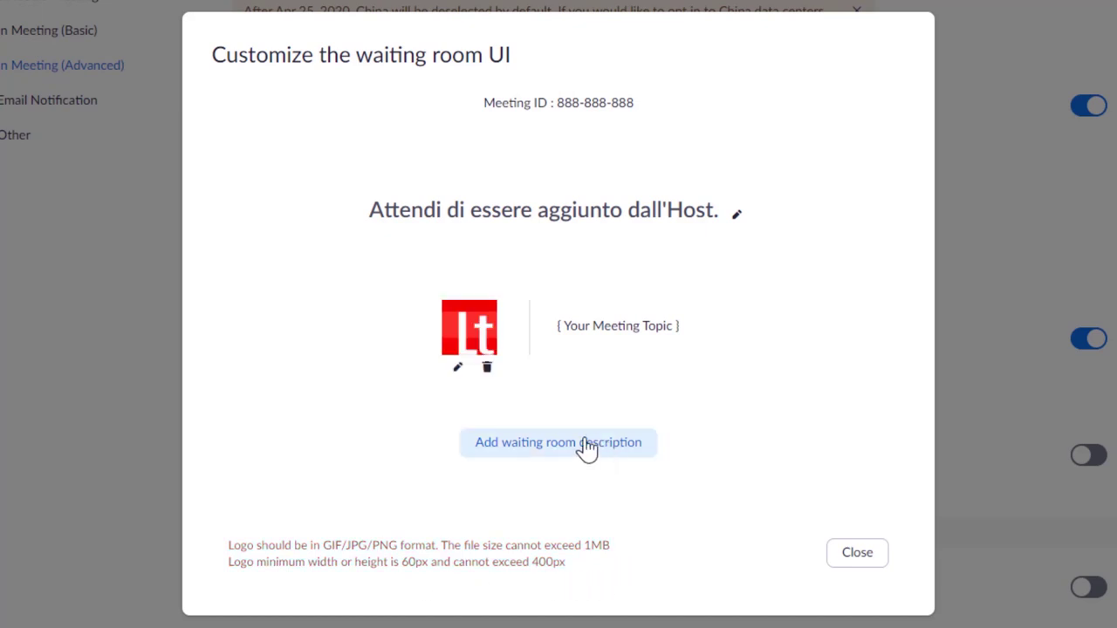
Add the Italian microphone-muting description with 'Ora inizio;' and '► 19.00.', then close the customization
{"action": "left_click", "coordinate": [521, 445]}
{"action": "type", "text": "Ti preghiamo di disattivare il tuo microfono durante il meeting."}
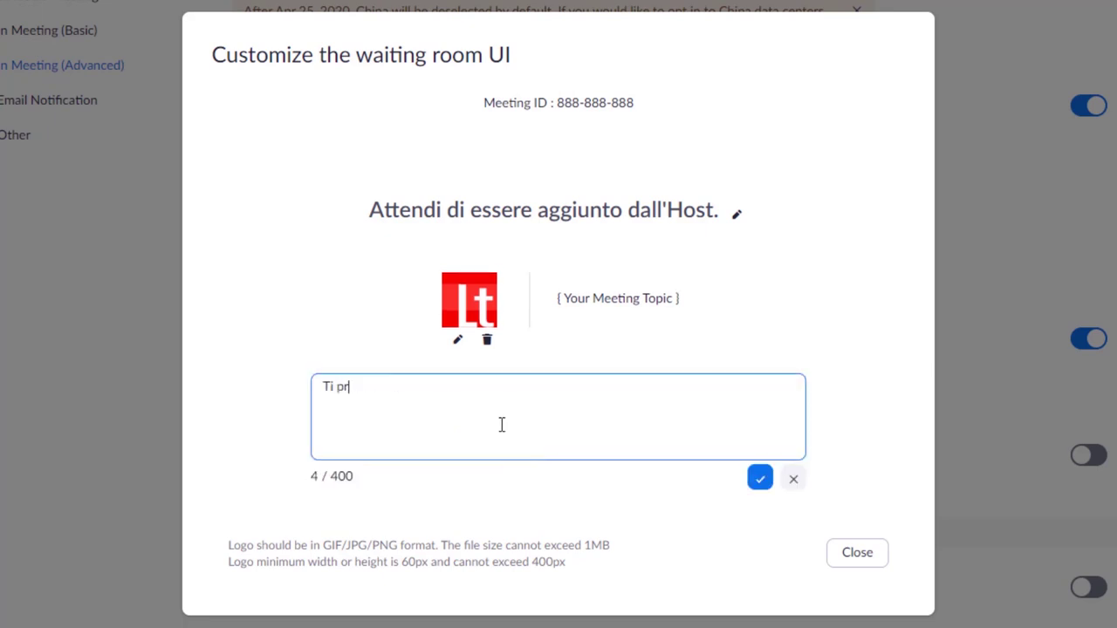
{"action": "key", "text": "Return"}
{"action": "key", "text": "Return"}
{"action": "type", "text": "Ora inizio;"}
{"action": "key", "text": "Return"}
{"action": "type", "text": "► 19.00."}
{"action": "left_click", "coordinate": [758, 474]}
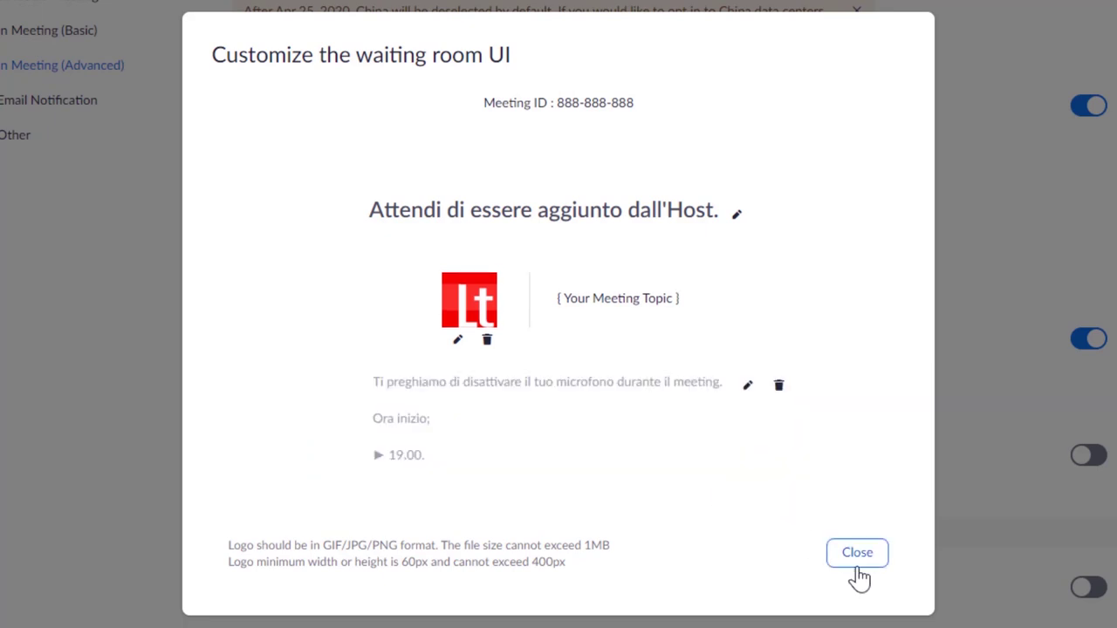
{"action": "left_click", "coordinate": [859, 556]}
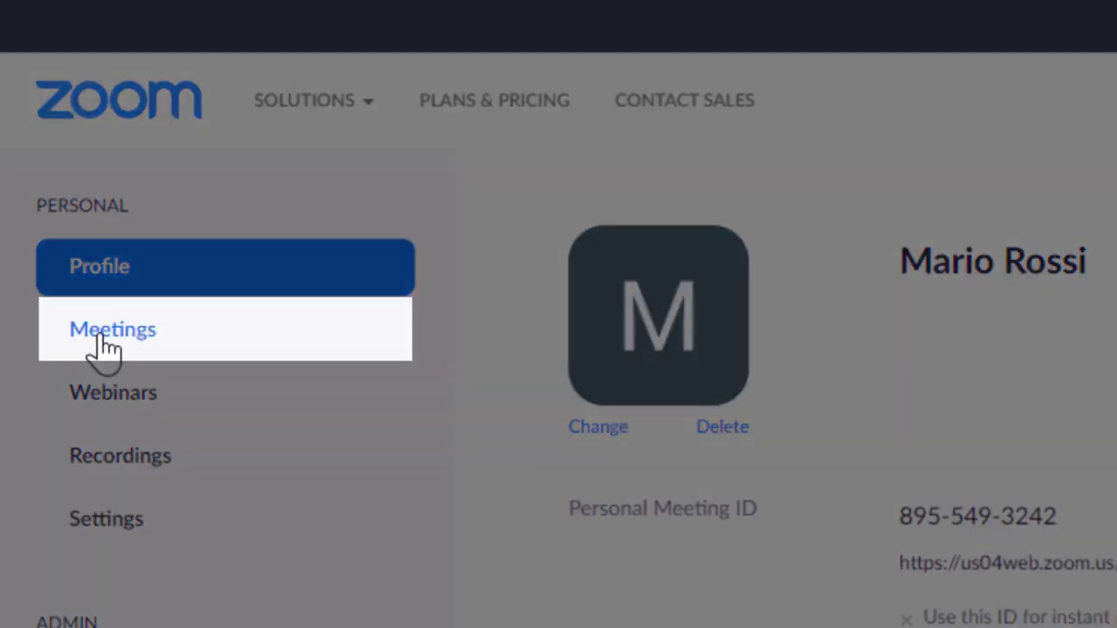
Start scheduling a new meeting from the Meetings list
{"action": "left_click", "coordinate": [103, 348]}
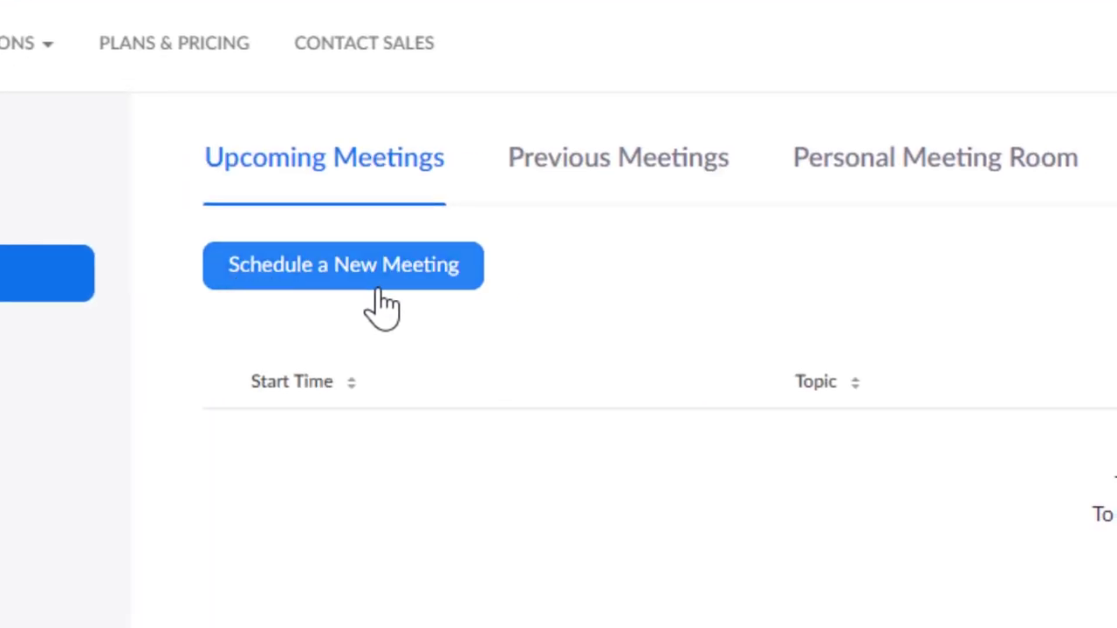
{"action": "left_click", "coordinate": [384, 278]}
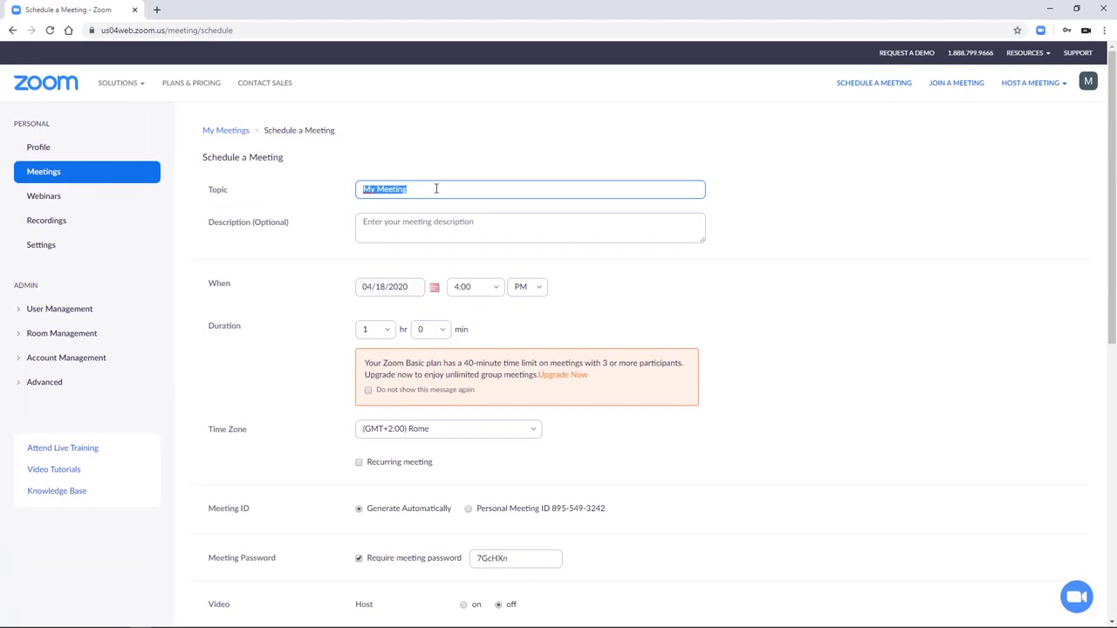
{"action": "left_click", "coordinate": [429, 223]}
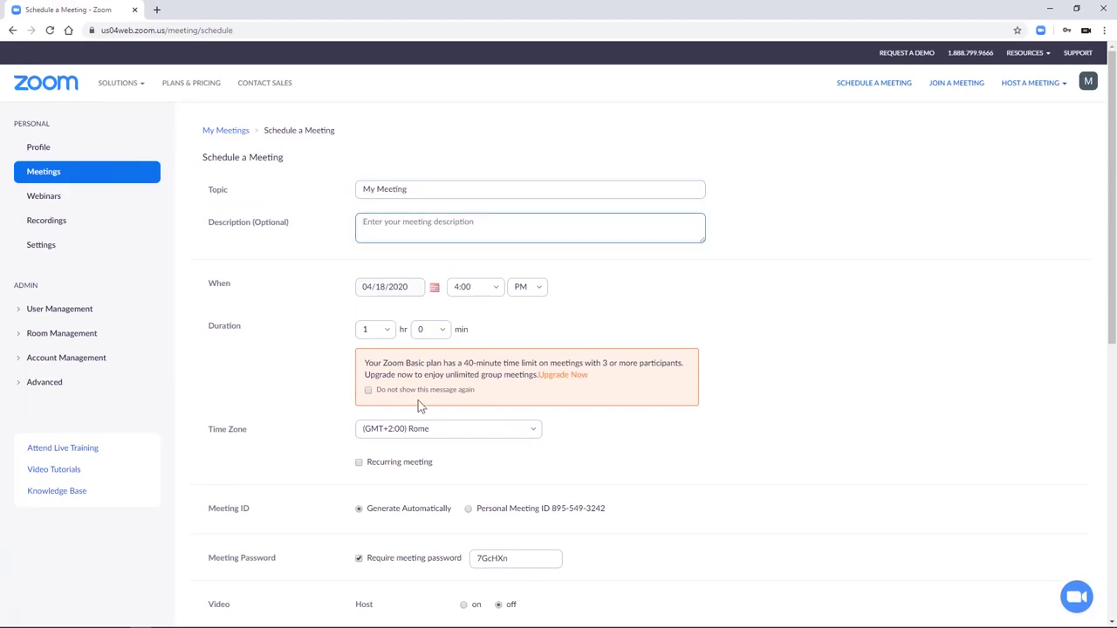
{"action": "scroll", "coordinate": [420, 406], "scroll_direction": "down", "scroll_amount": 3}
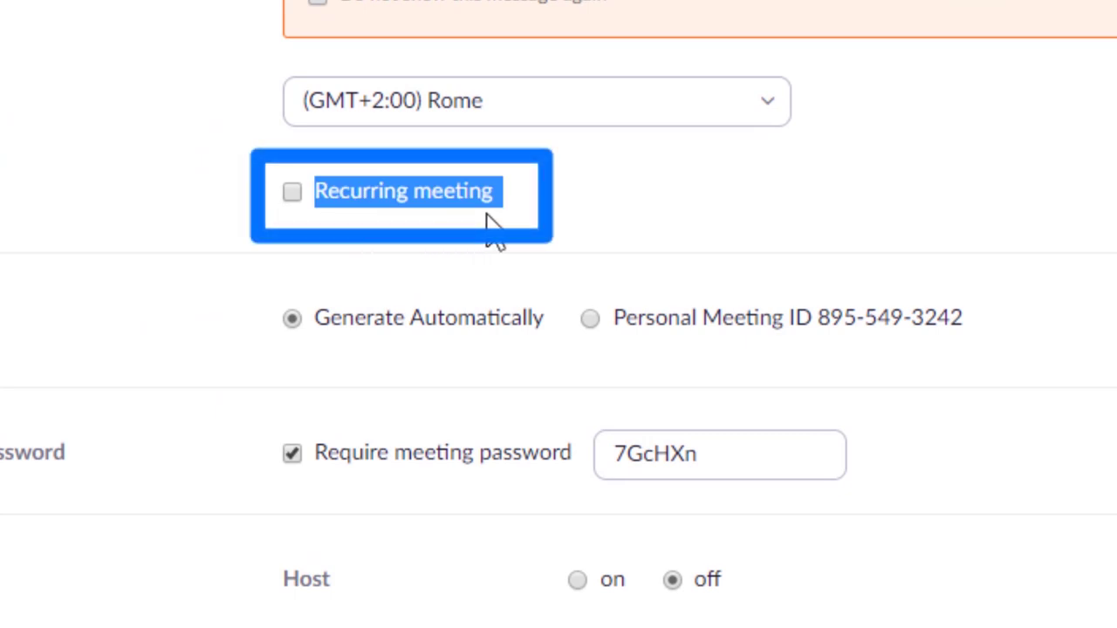
{"action": "left_click", "coordinate": [395, 269]}
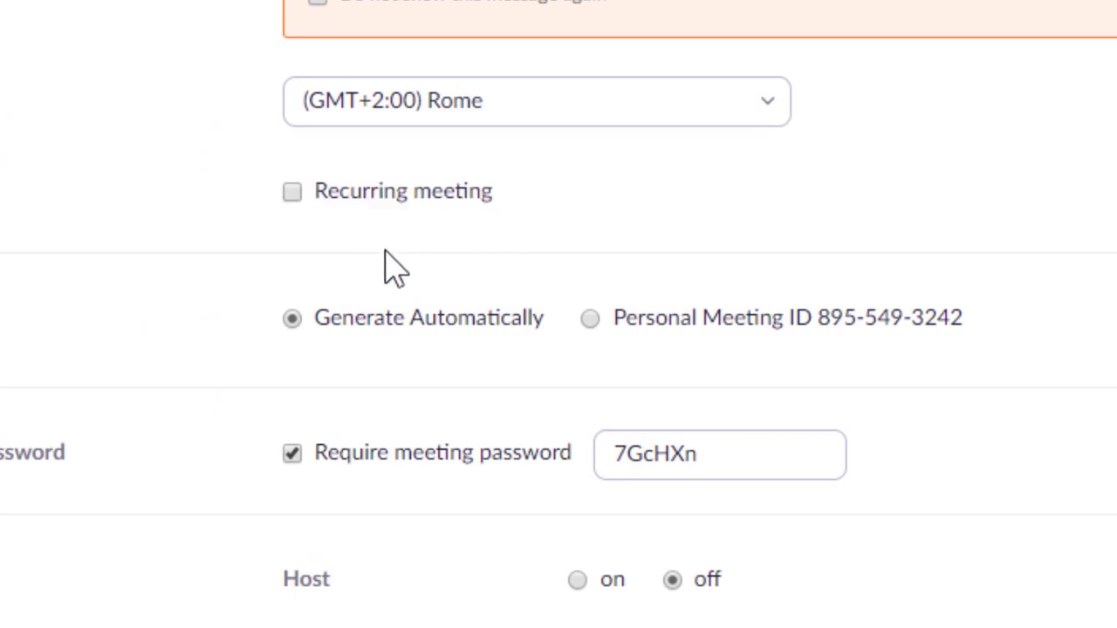
Make the meeting recurring with No Fixed Time and save it
{"action": "left_click", "coordinate": [293, 192]}
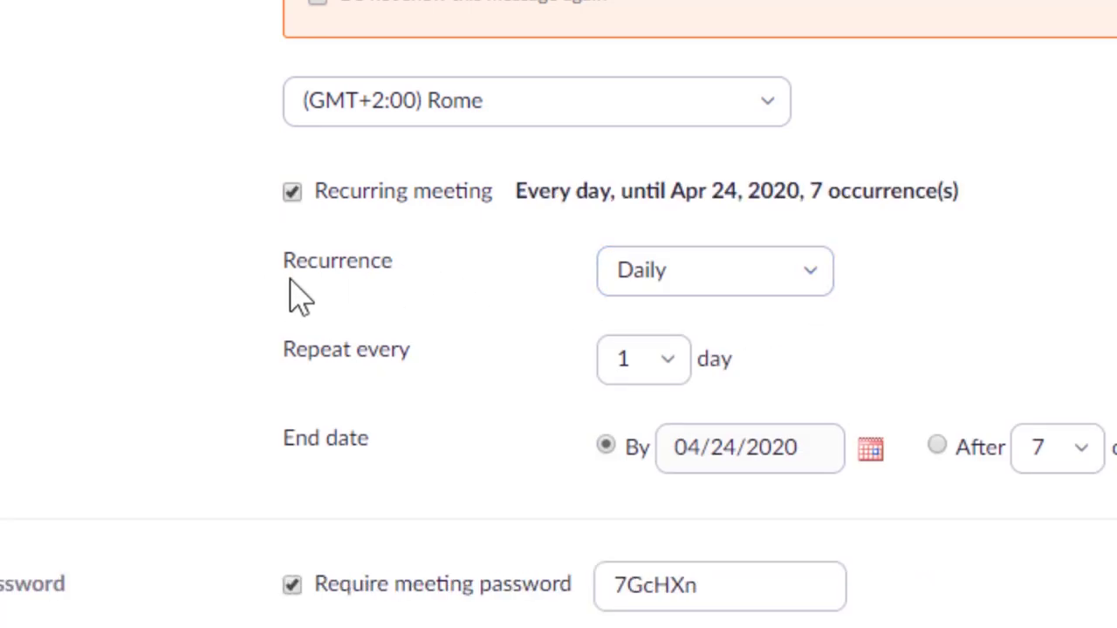
{"action": "left_click", "coordinate": [803, 278]}
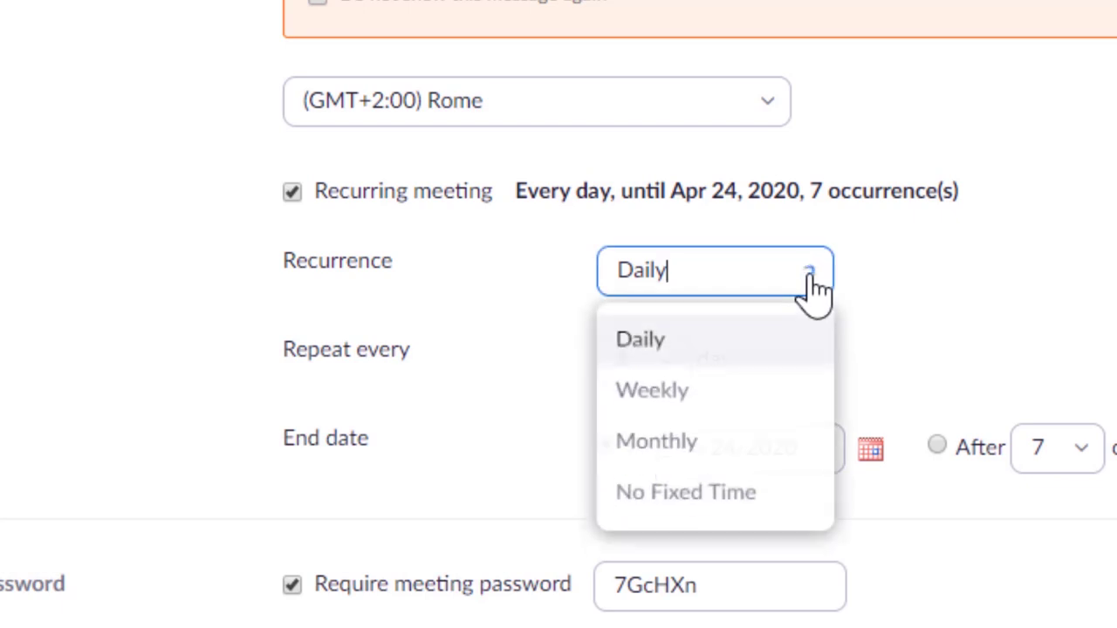
{"action": "left_click", "coordinate": [699, 505]}
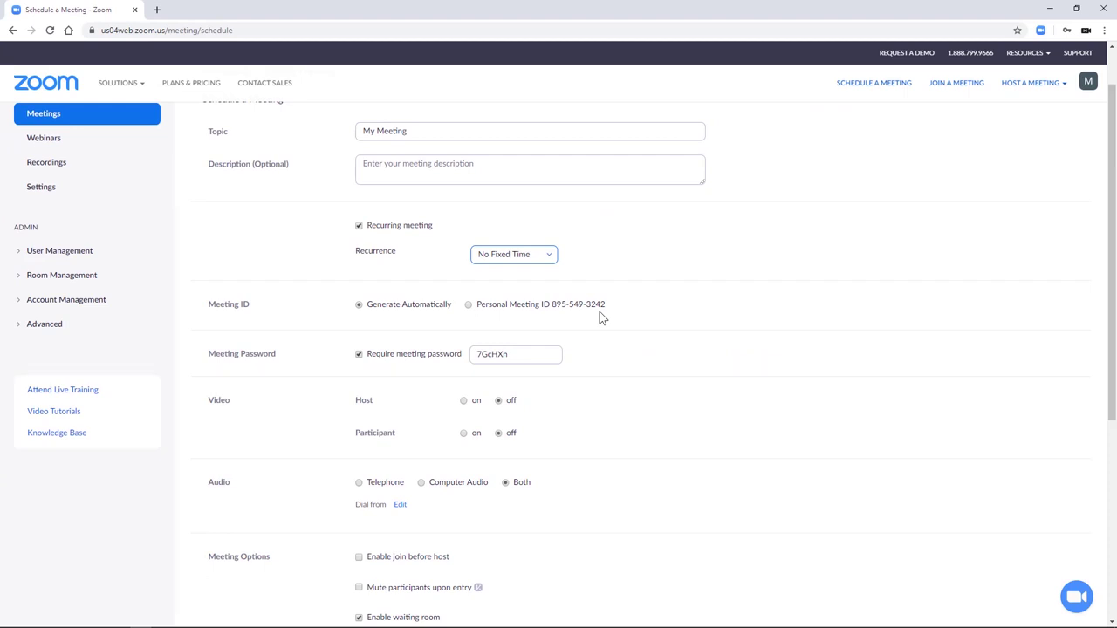
{"action": "scroll", "coordinate": [342, 406], "scroll_direction": "down", "scroll_amount": 5}
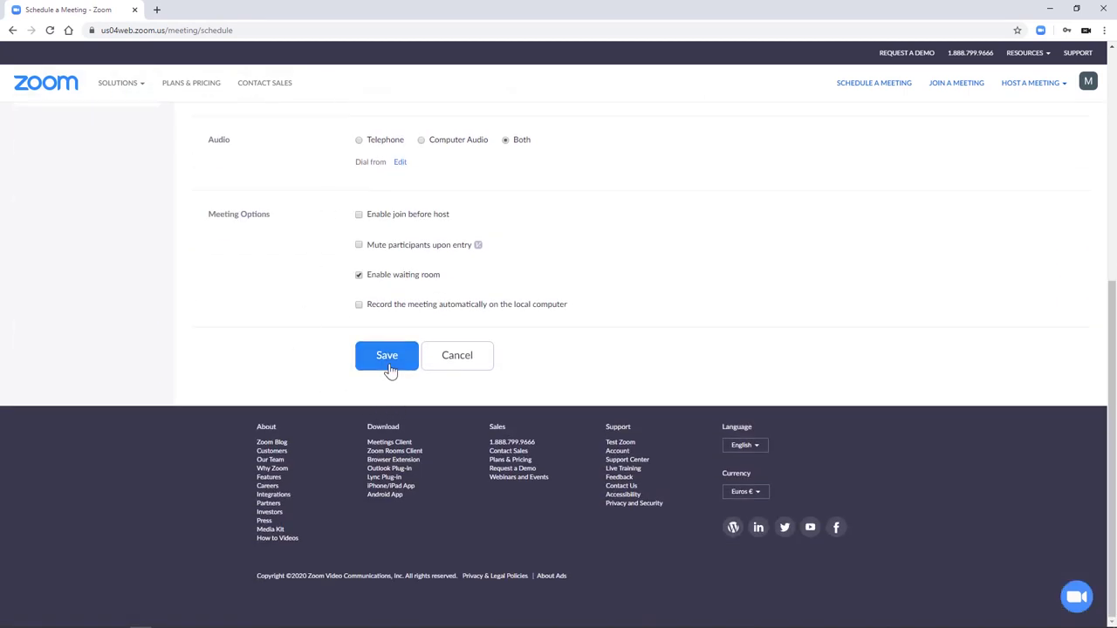
{"action": "left_click", "coordinate": [390, 365]}
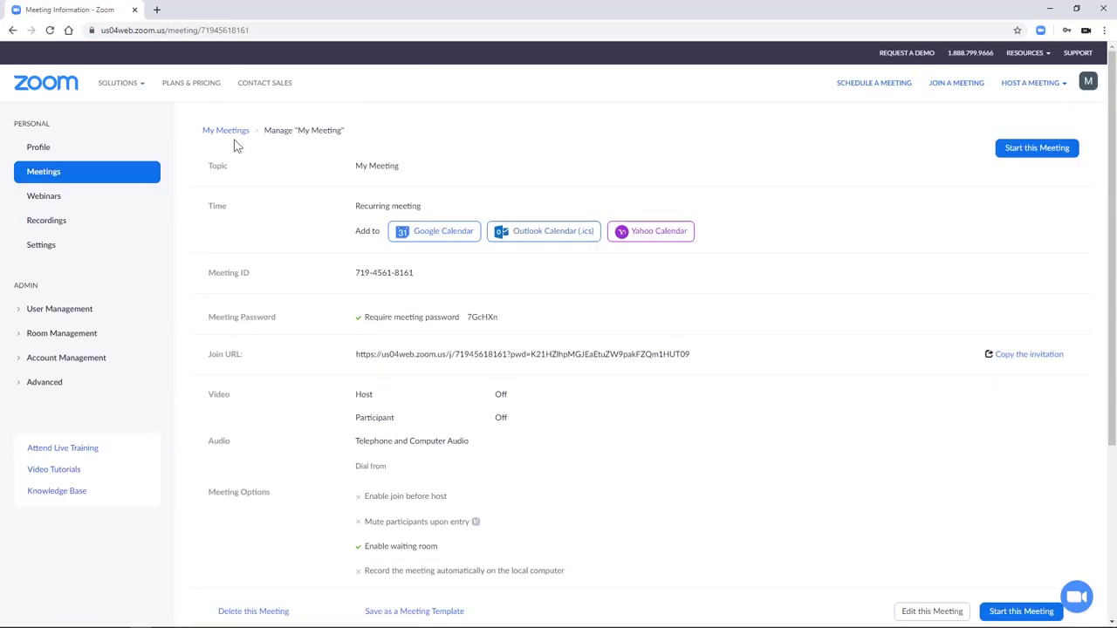
Return to My Meetings and select the meeting ID in the list
{"action": "left_click", "coordinate": [228, 137]}
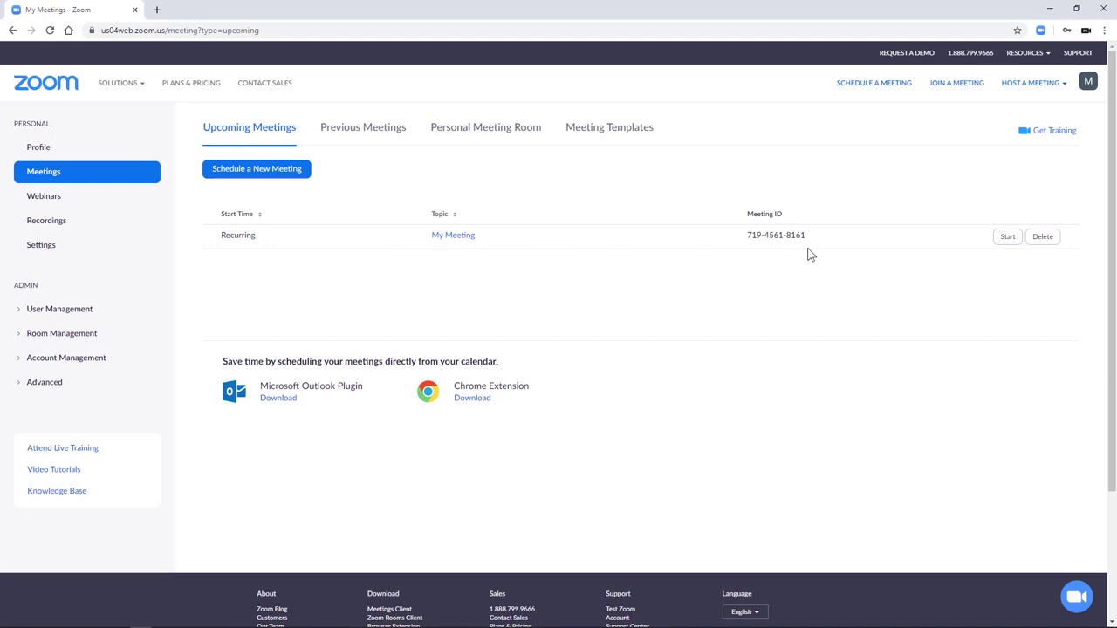
{"action": "left_click_drag", "start_coordinate": [808, 238], "coordinate": [749, 237]}
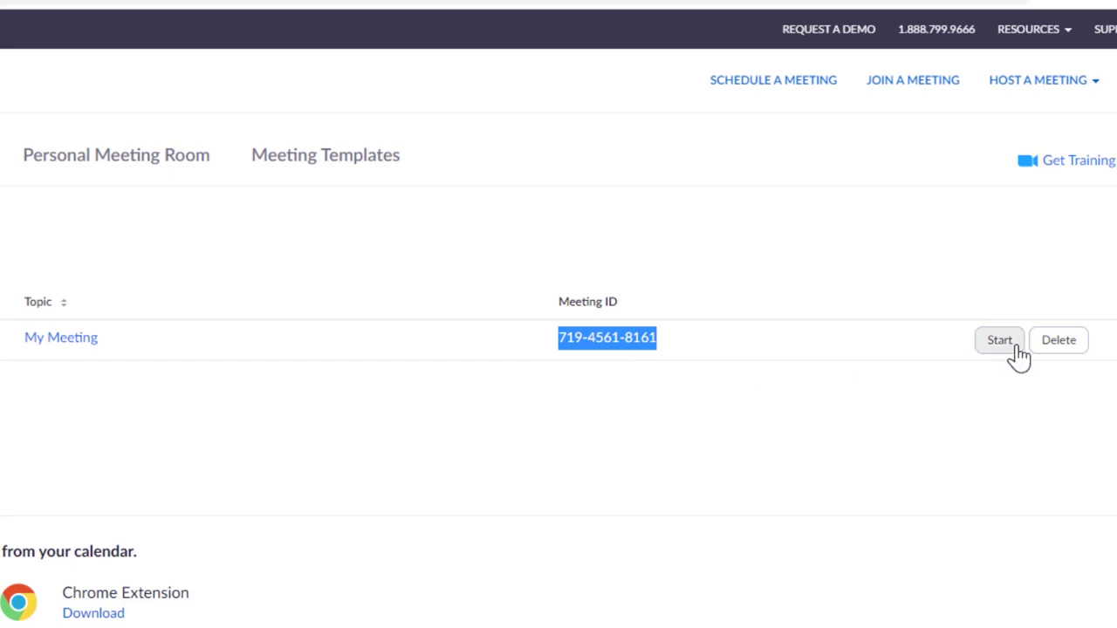
{"action": "left_click", "coordinate": [327, 439]}
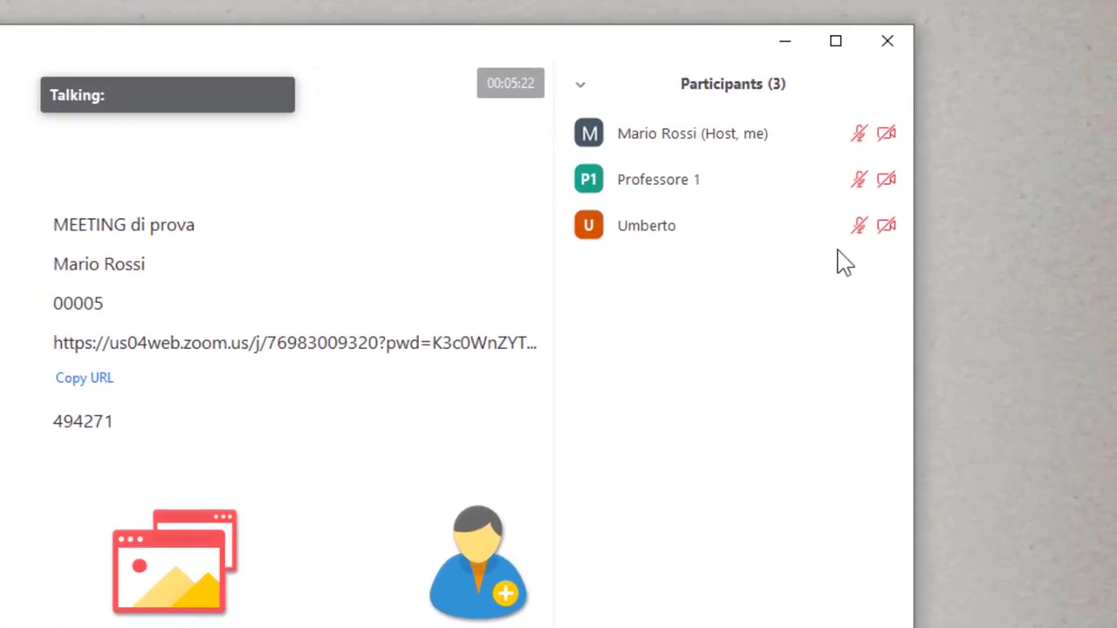
Ask the phone participant to start video, stop it from their tile, then restart the phone's camera
{"action": "left_click", "coordinate": [873, 236]}
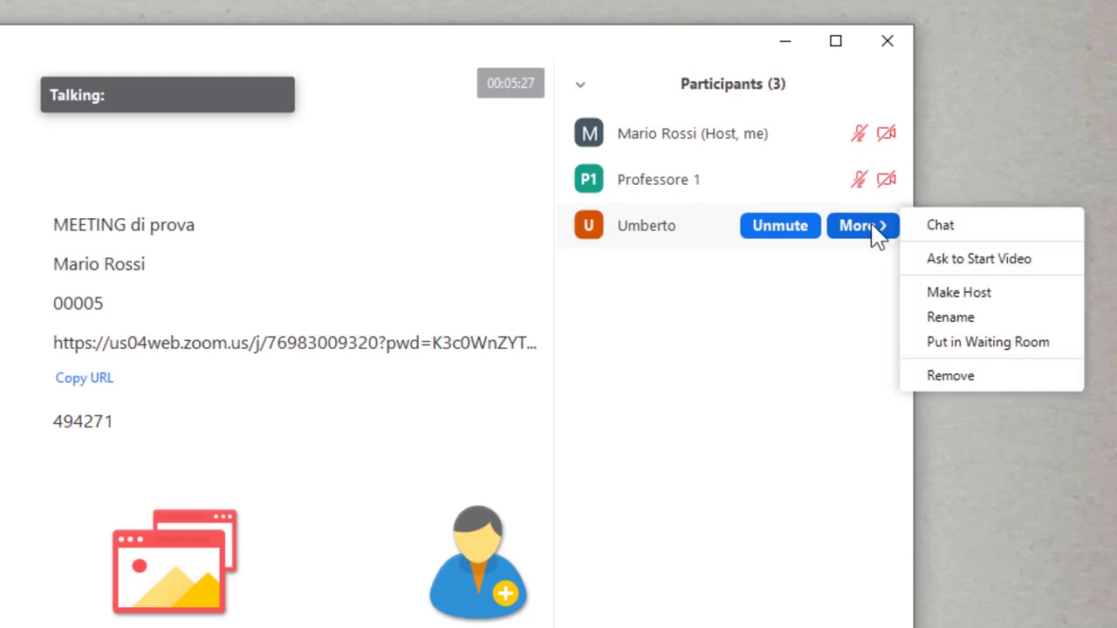
{"action": "left_click", "coordinate": [1041, 261]}
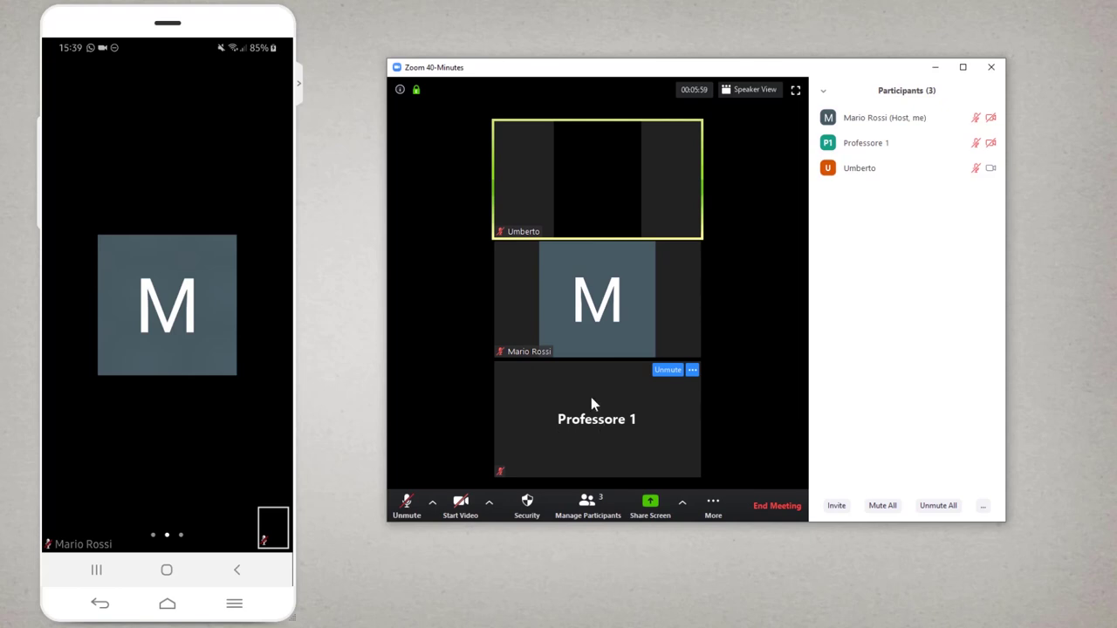
{"action": "left_click", "coordinate": [693, 371]}
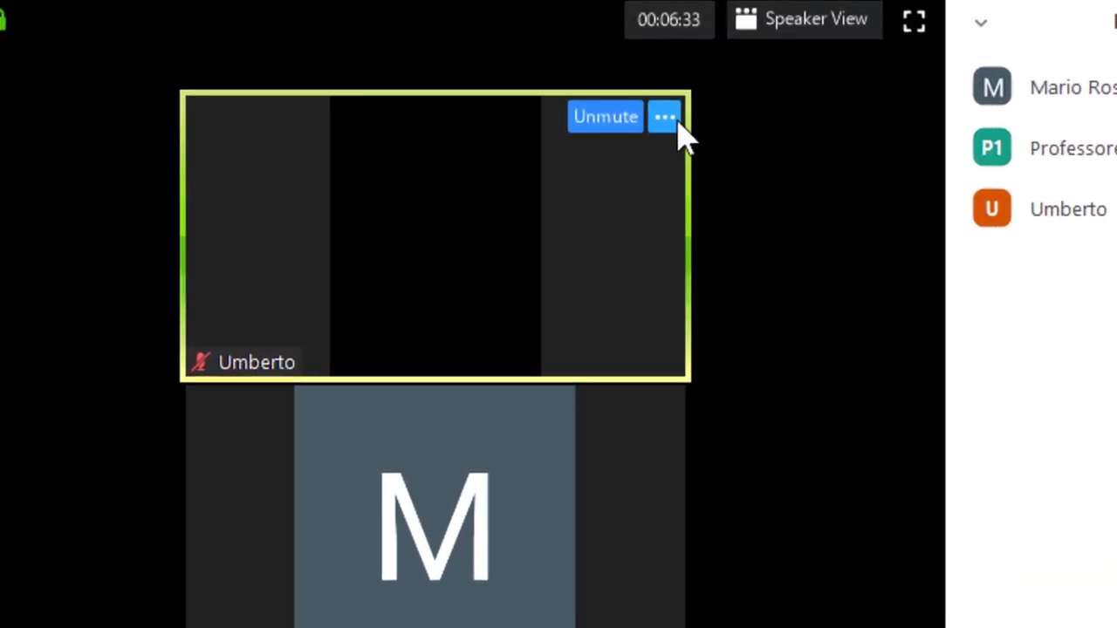
{"action": "left_click", "coordinate": [715, 140]}
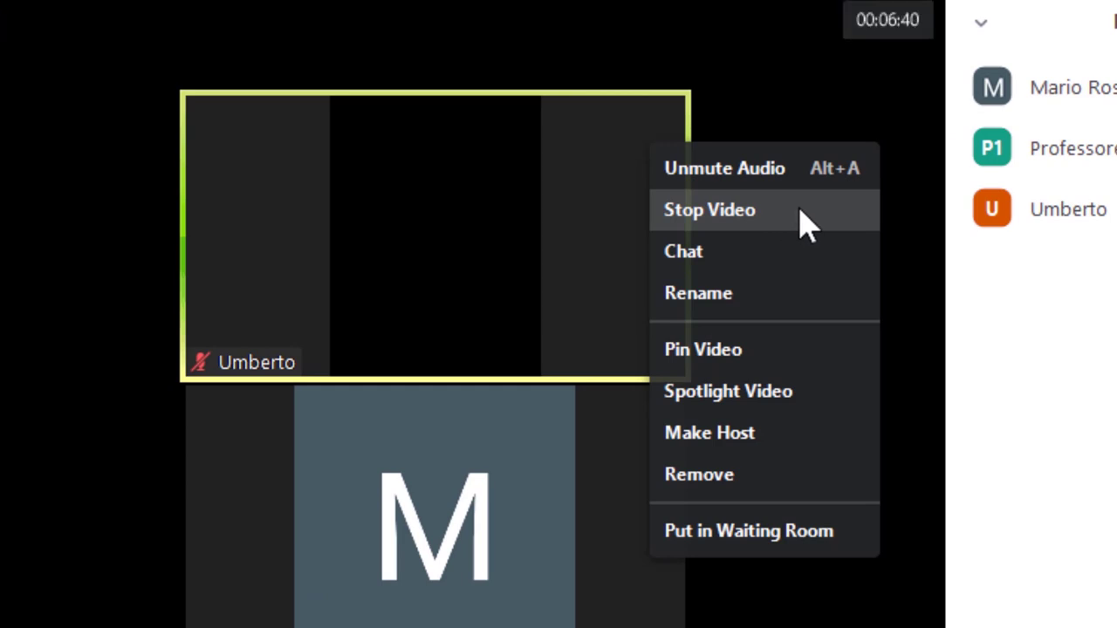
{"action": "left_click", "coordinate": [801, 211]}
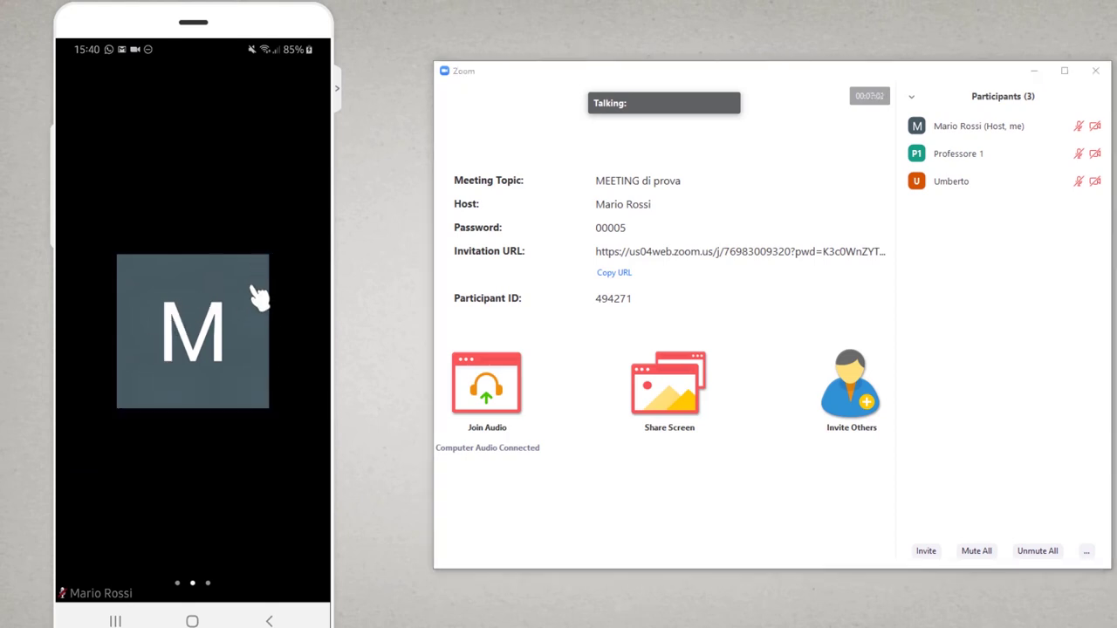
{"action": "left_click", "coordinate": [259, 296]}
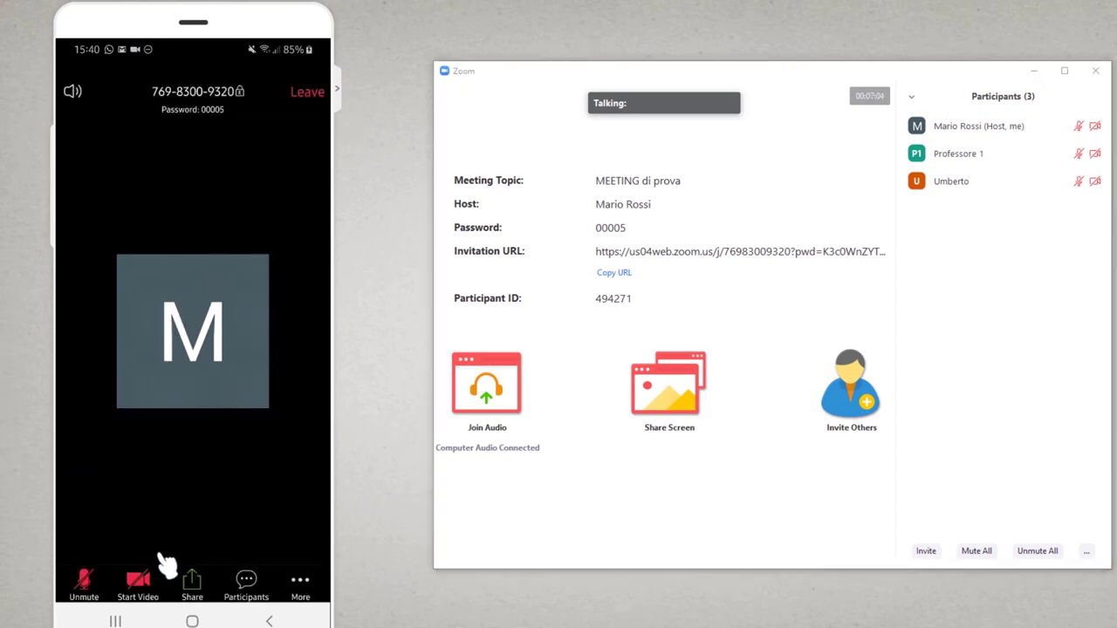
{"action": "left_click", "coordinate": [139, 584]}
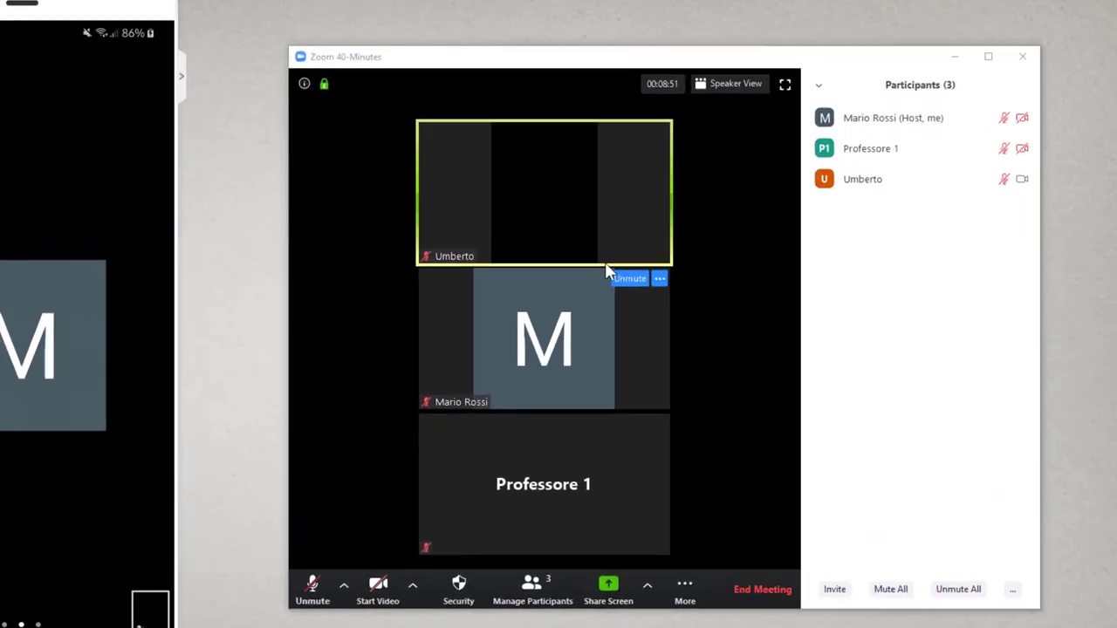
{"action": "mouse_move", "coordinate": [714, 142]}
{"action": "left_click", "coordinate": [568, 121]}
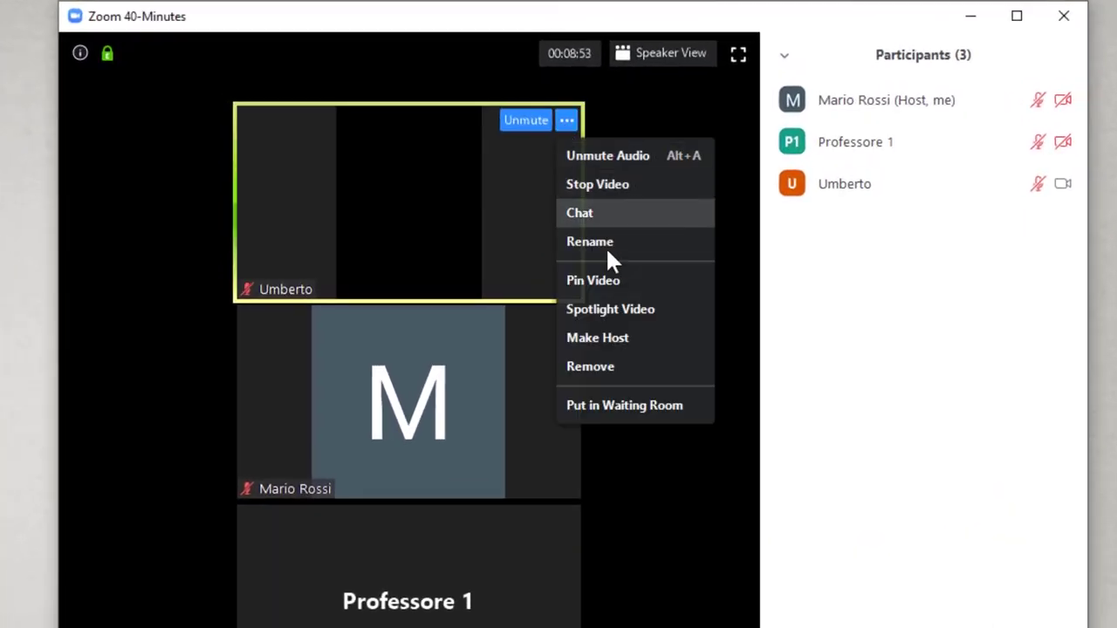
{"action": "left_click", "coordinate": [383, 202]}
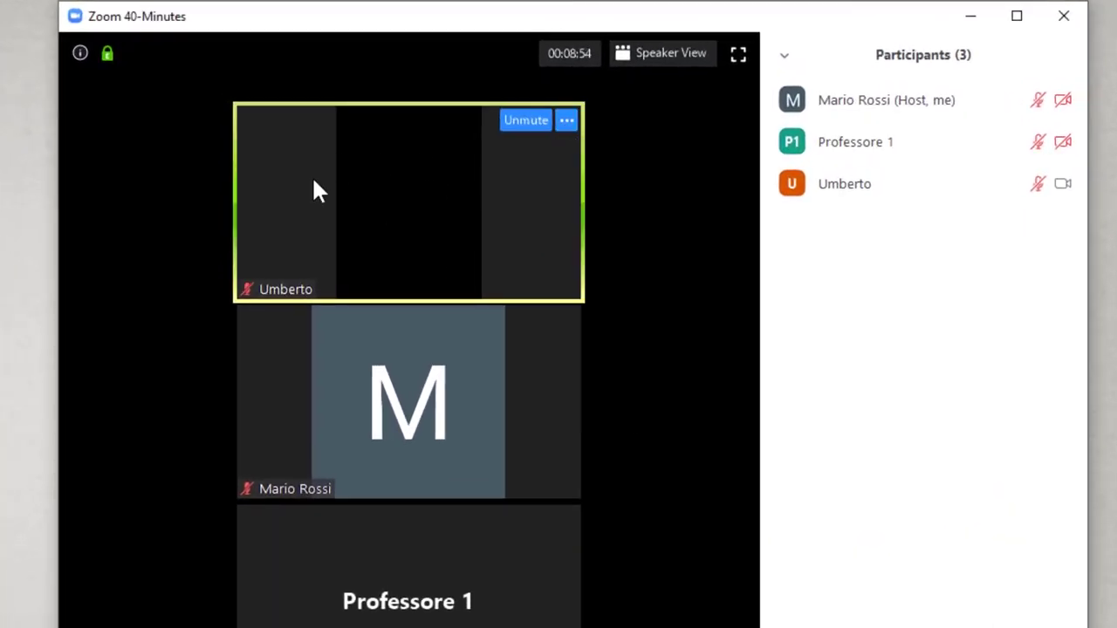
{"action": "right_click", "coordinate": [376, 192]}
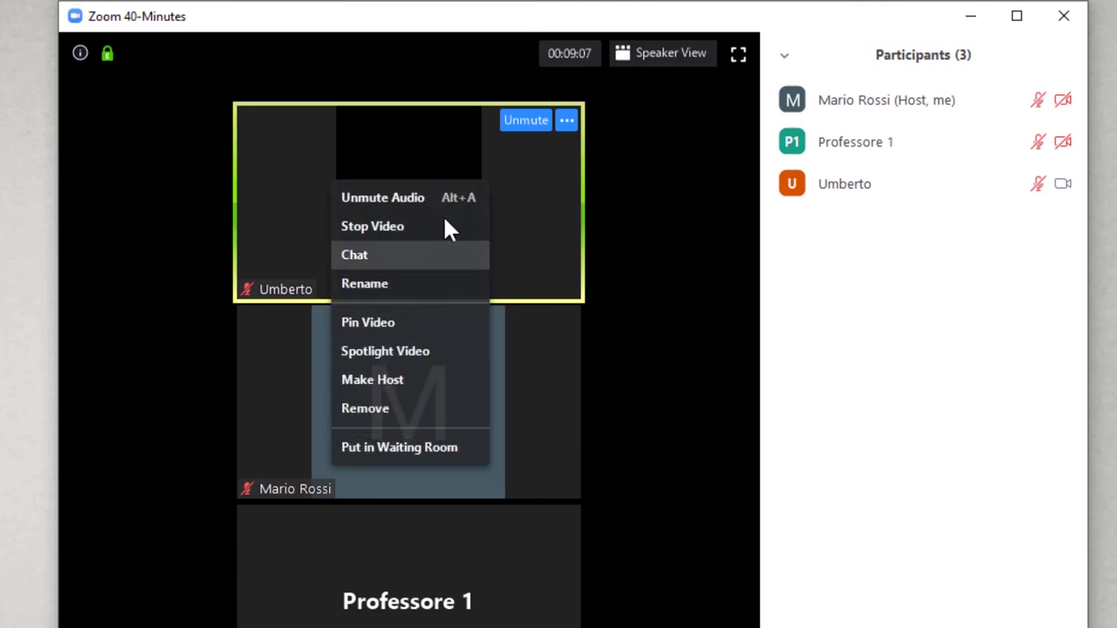
{"action": "left_click", "coordinate": [518, 227]}
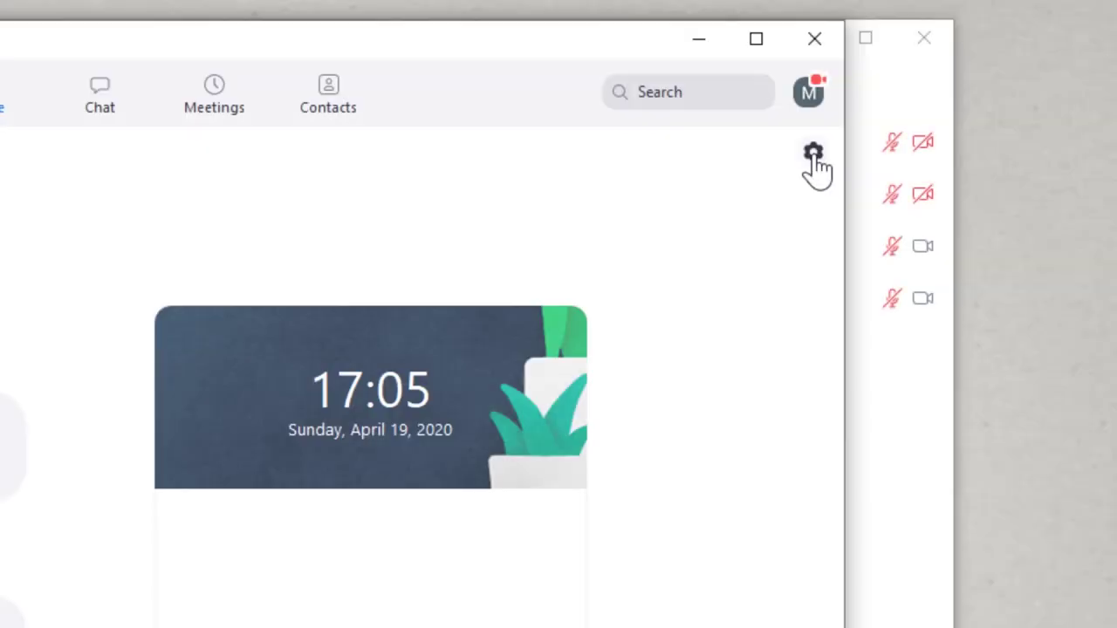
Open the Keyboard Shortcuts settings and scroll them, then move Settings down to reveal the gallery
{"action": "left_click", "coordinate": [812, 153]}
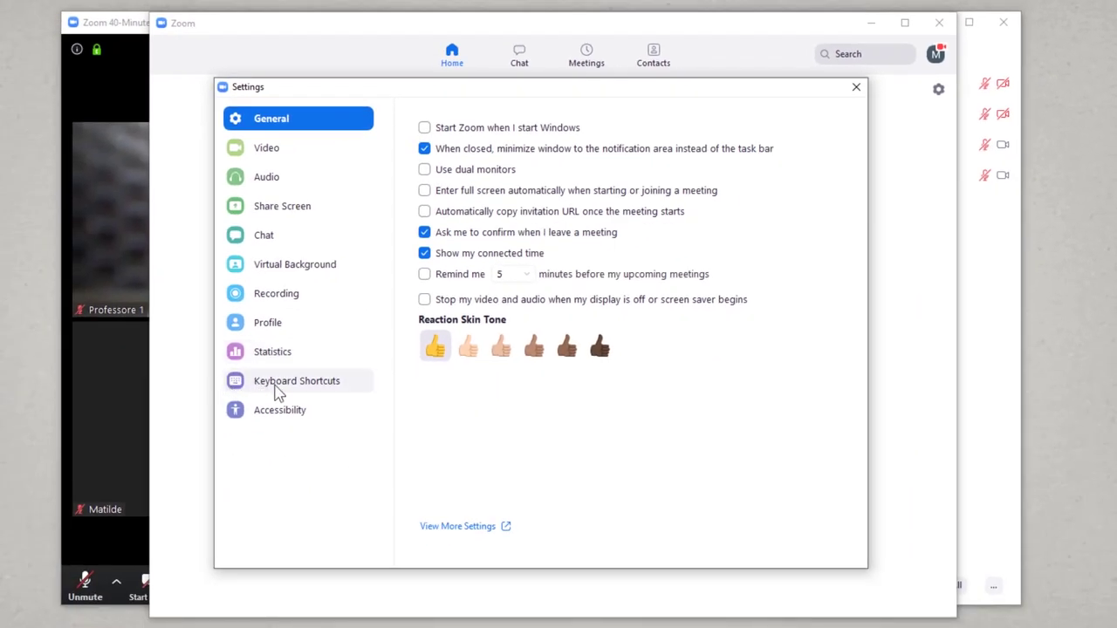
{"action": "left_click", "coordinate": [263, 391]}
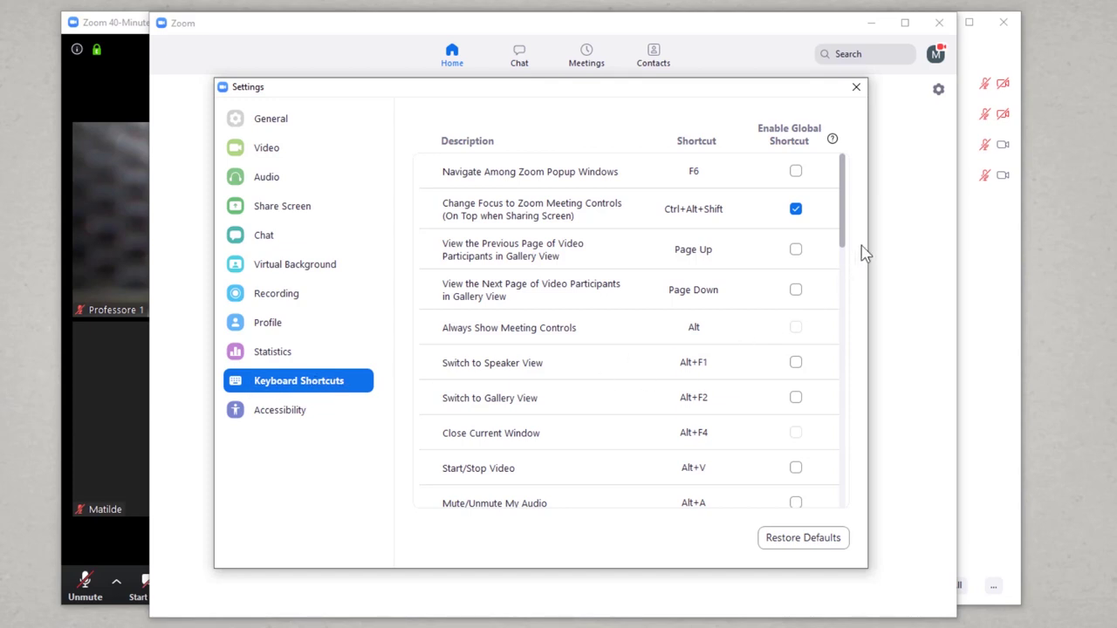
{"action": "left_click_drag", "start_coordinate": [845, 171], "coordinate": [847, 218]}
{"action": "scroll", "coordinate": [807, 253], "scroll_direction": "down", "scroll_amount": 1}
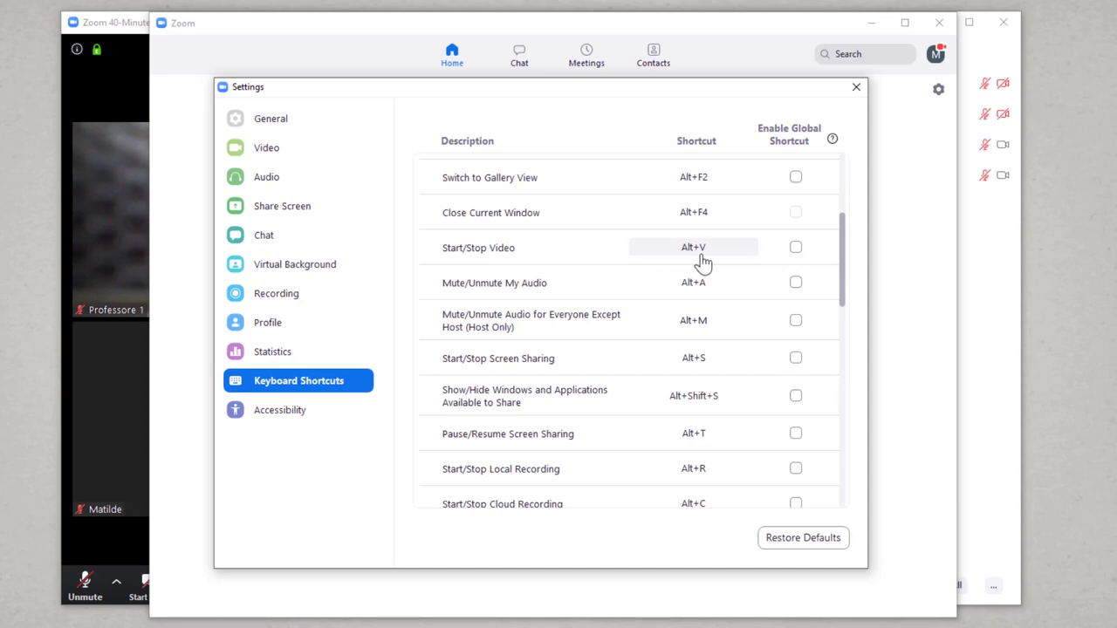
{"action": "left_click", "coordinate": [113, 211]}
{"action": "left_click_drag", "start_coordinate": [660, 134], "coordinate": [638, 457]}
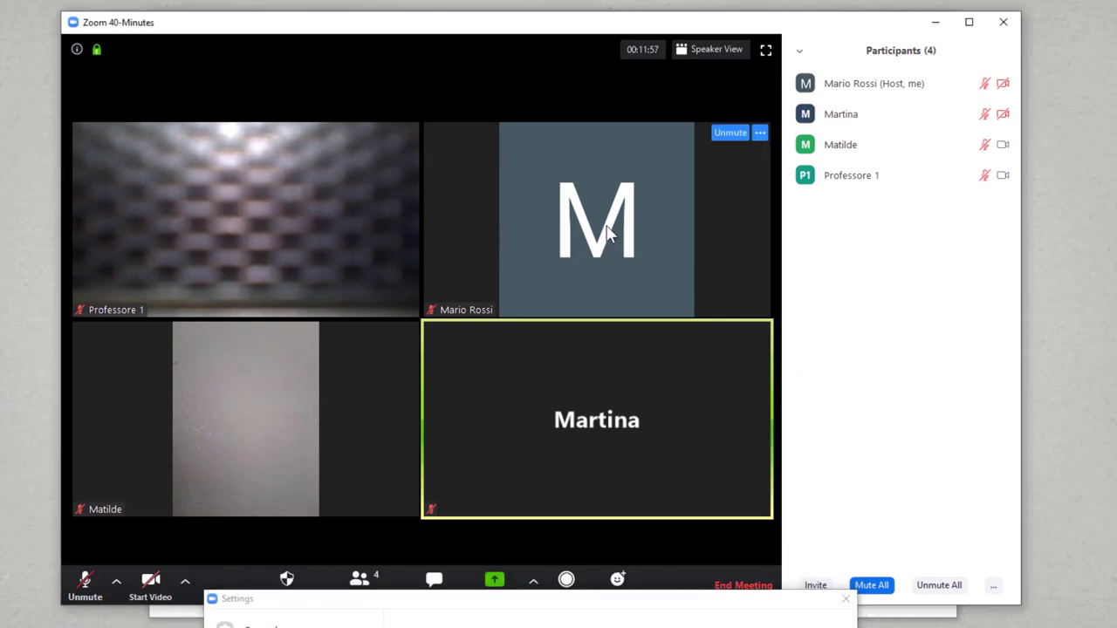
Turn the host's camera on and off with Alt+V, then bring the shortcuts list back up
{"action": "key", "text": "alt+v"}
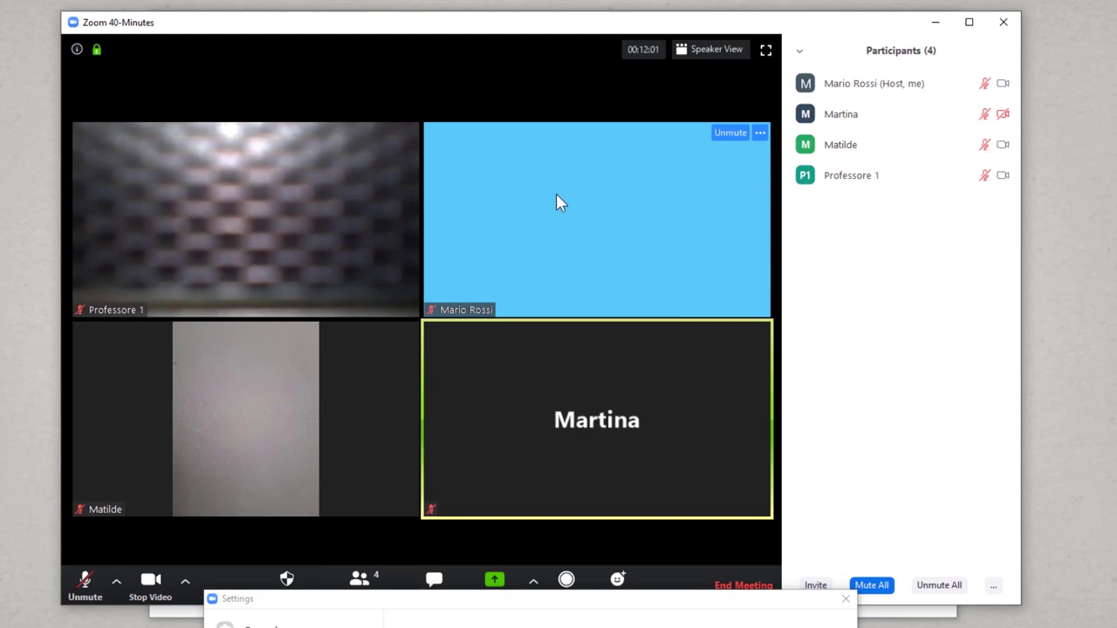
{"action": "key", "text": "alt+v"}
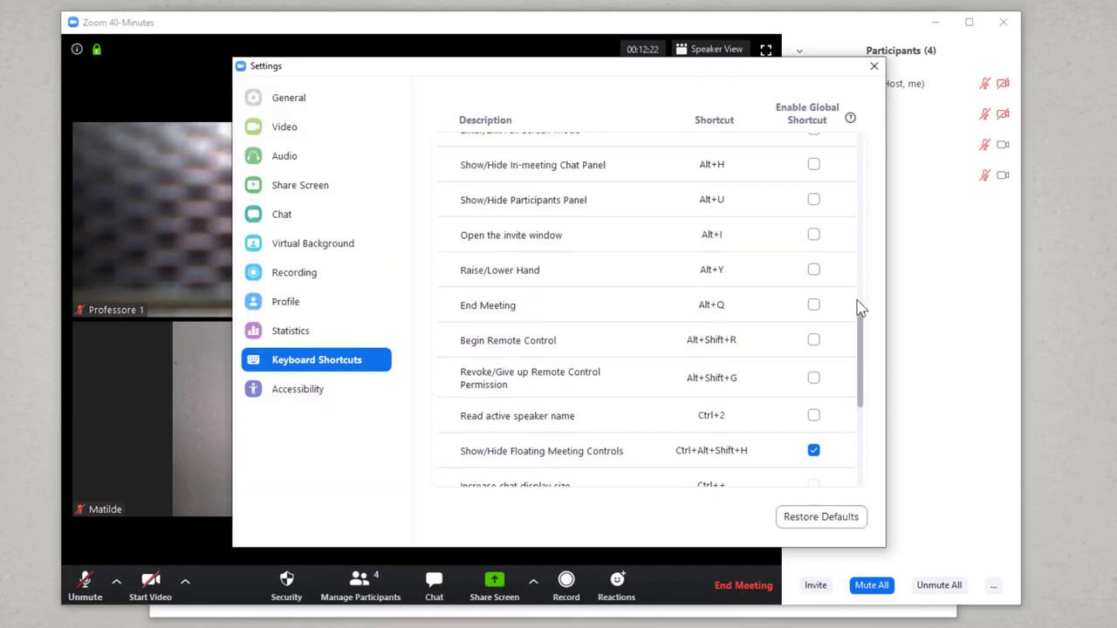
{"action": "left_click_drag", "start_coordinate": [861, 305], "coordinate": [861, 150]}
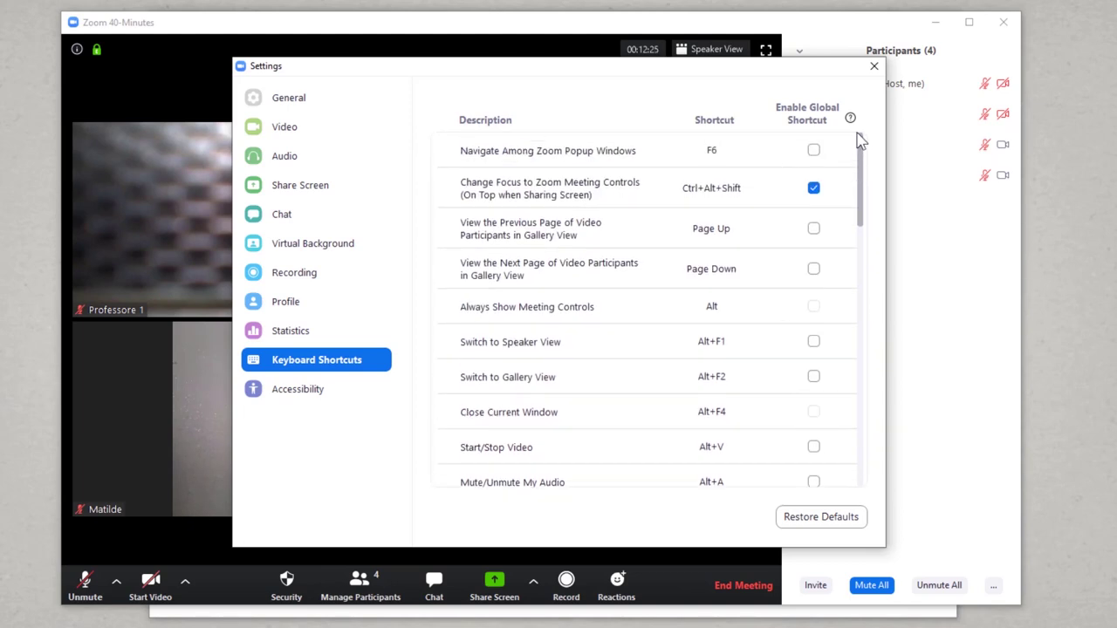
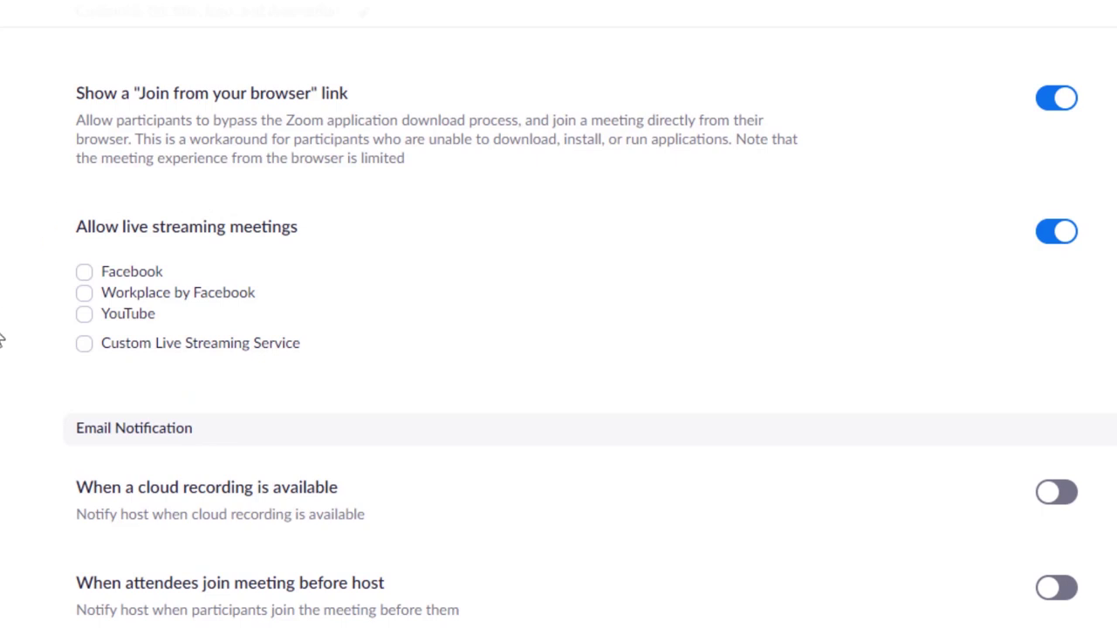
Allow Facebook and YouTube live streaming, then launch the meeting in the Zoom desktop app
{"action": "left_click", "coordinate": [85, 274]}
{"action": "left_click", "coordinate": [85, 315]}
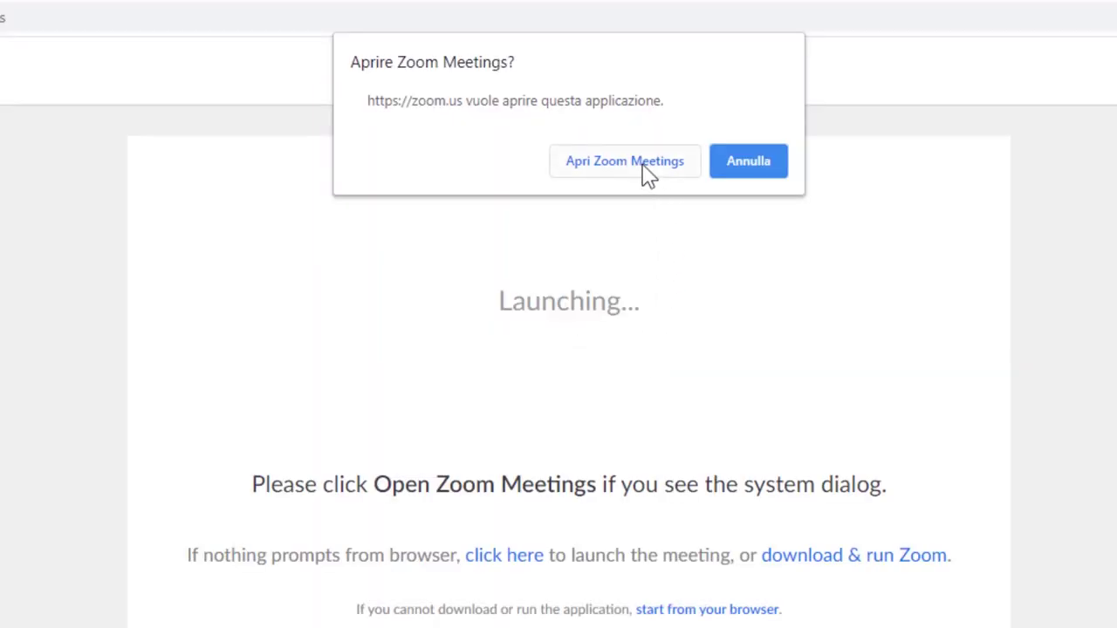
{"action": "left_click", "coordinate": [646, 166]}
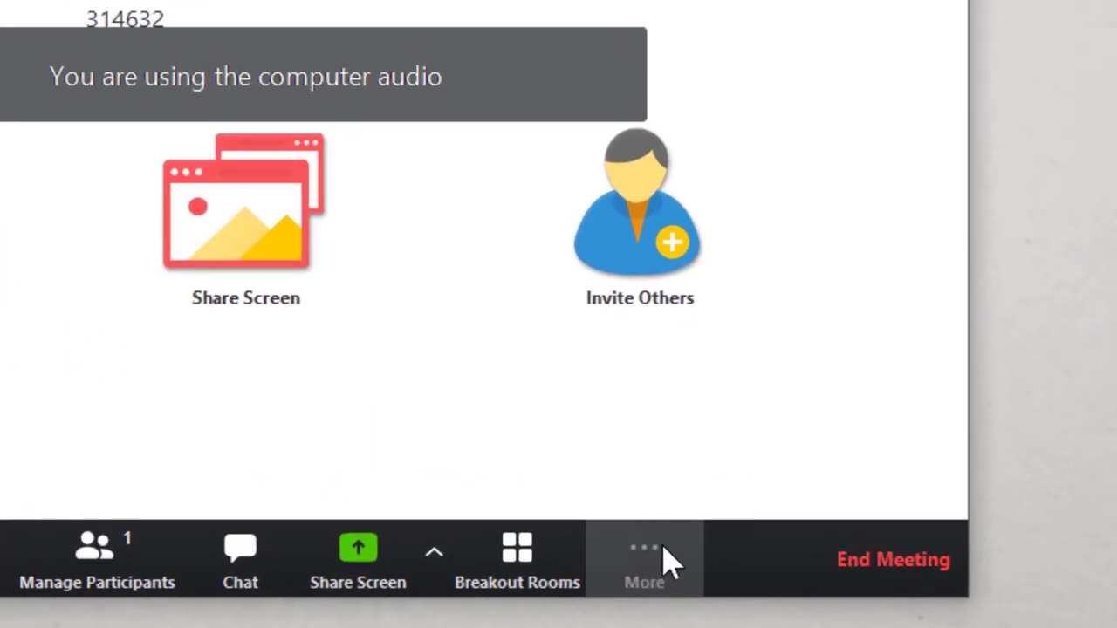
{"action": "left_click", "coordinate": [666, 562]}
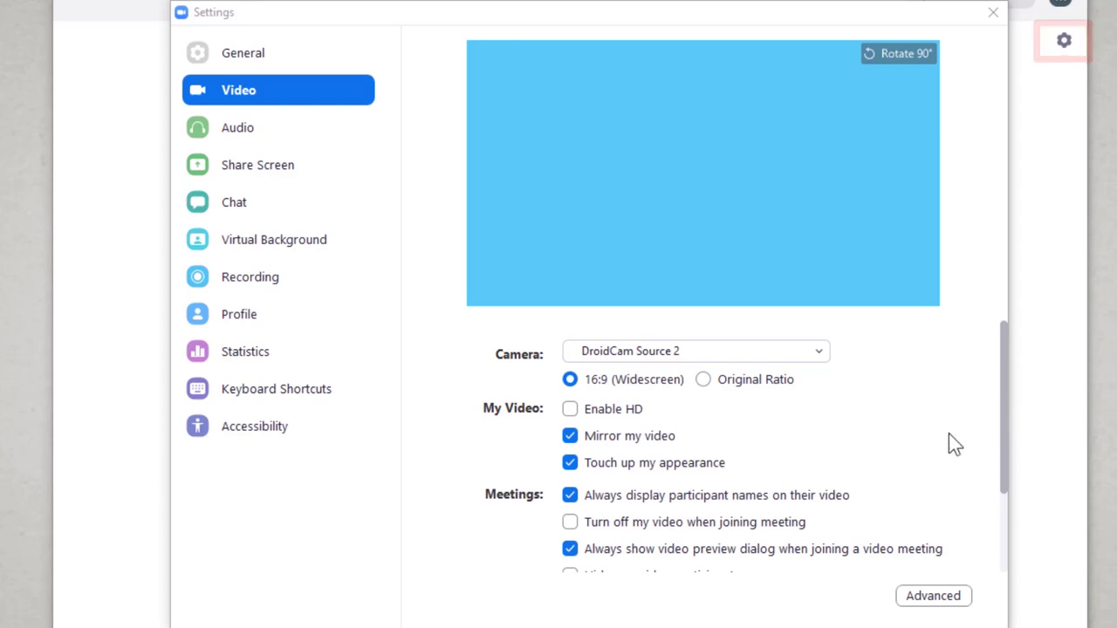
Uncheck and recheck 'Touch up my appearance' in Video settings, leaving it enabled
{"action": "left_click", "coordinate": [579, 463]}
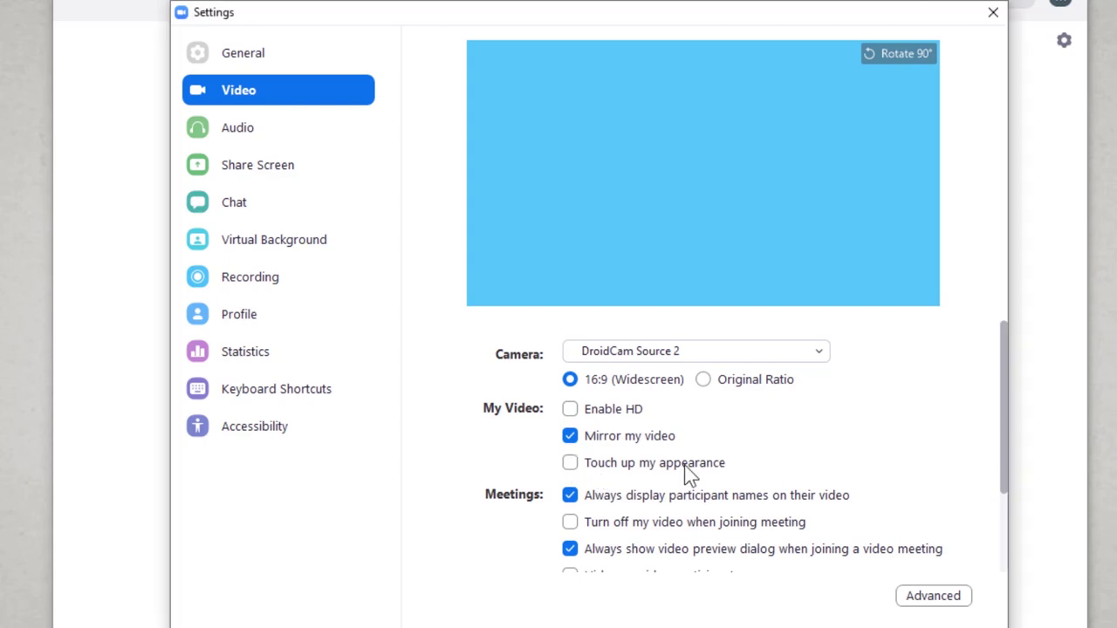
{"action": "left_click", "coordinate": [570, 463]}
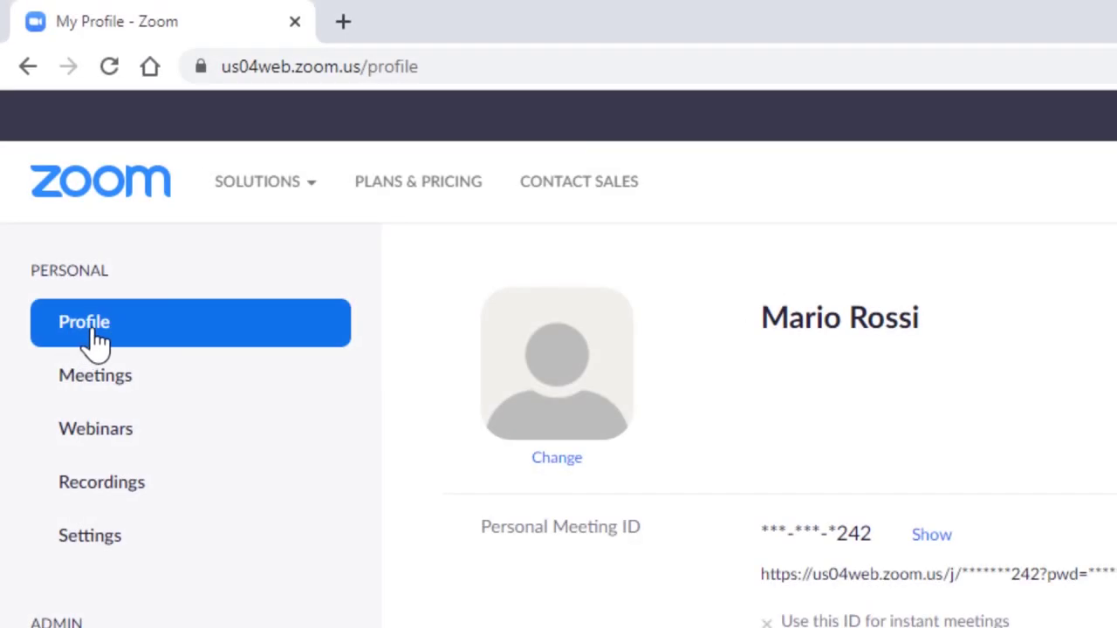
Upload Banner - Logo.jpg as the profile picture and save it, then delete it
{"action": "left_click", "coordinate": [557, 462]}
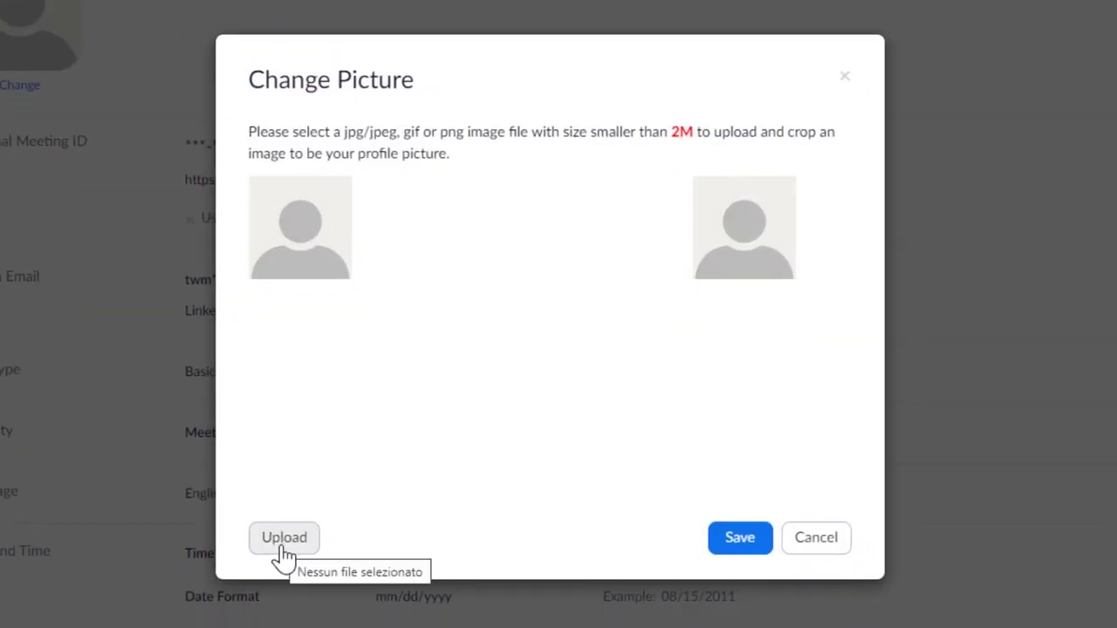
{"action": "left_click", "coordinate": [283, 548]}
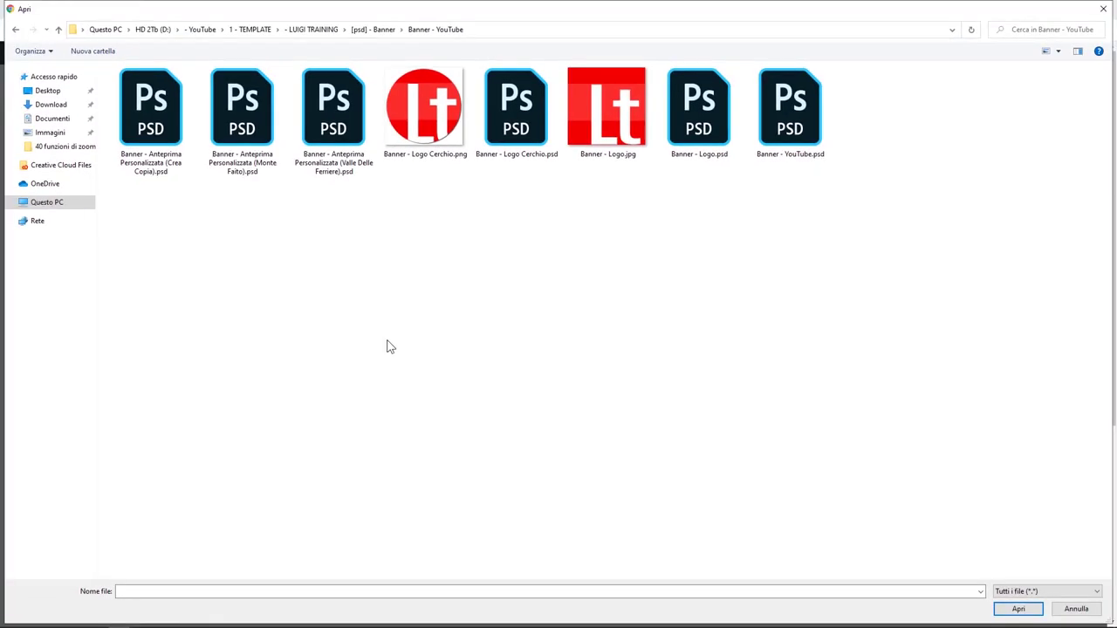
{"action": "double_click", "coordinate": [616, 136]}
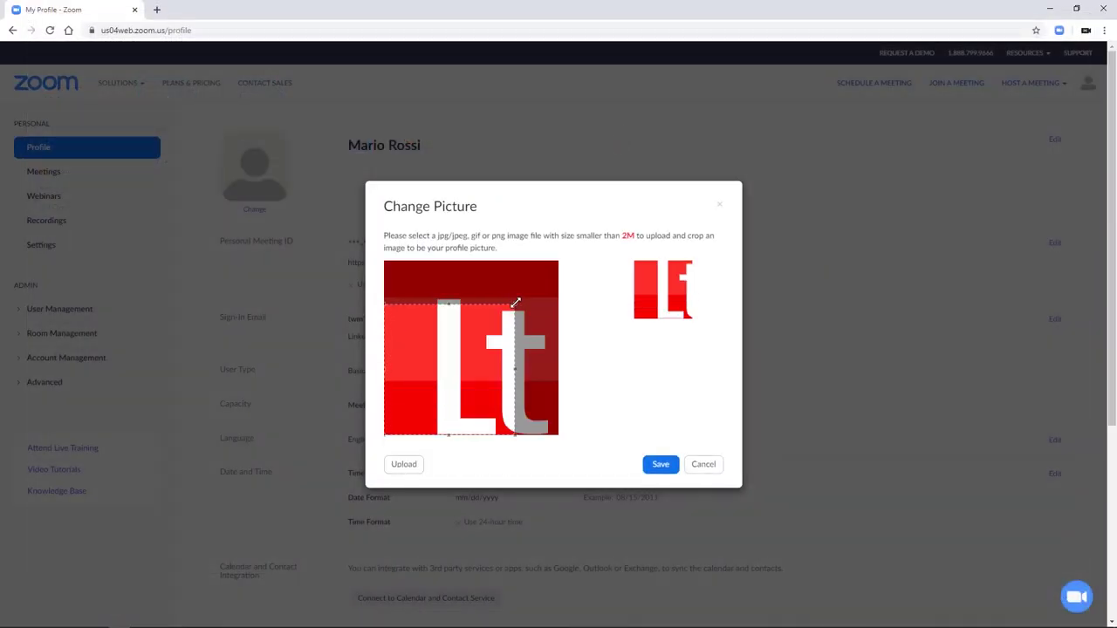
{"action": "left_click", "coordinate": [666, 472]}
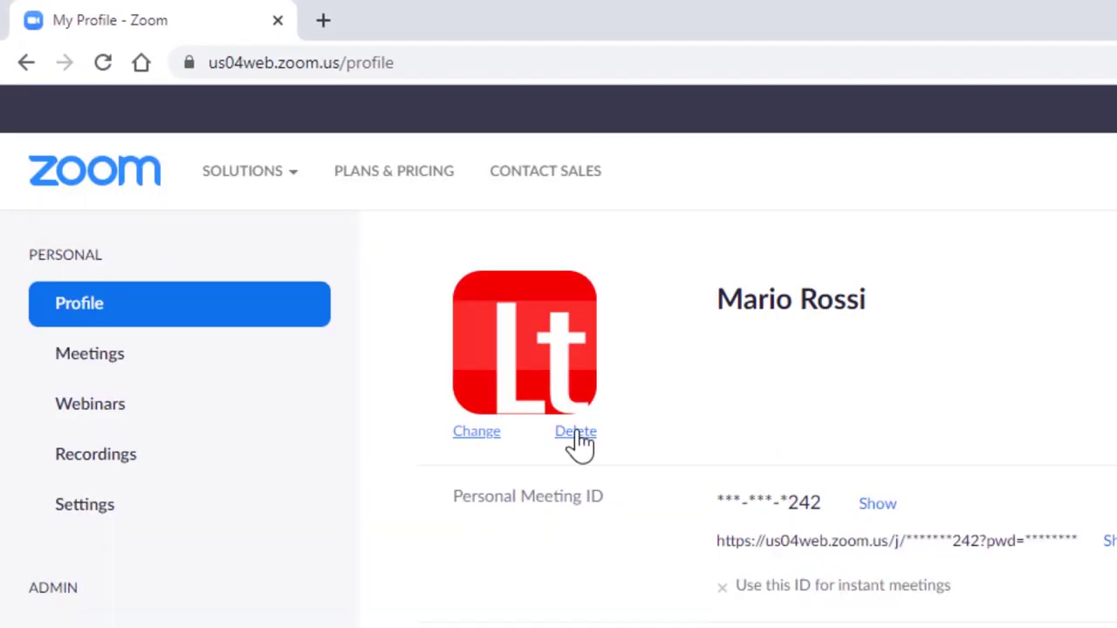
{"action": "left_click", "coordinate": [576, 432]}
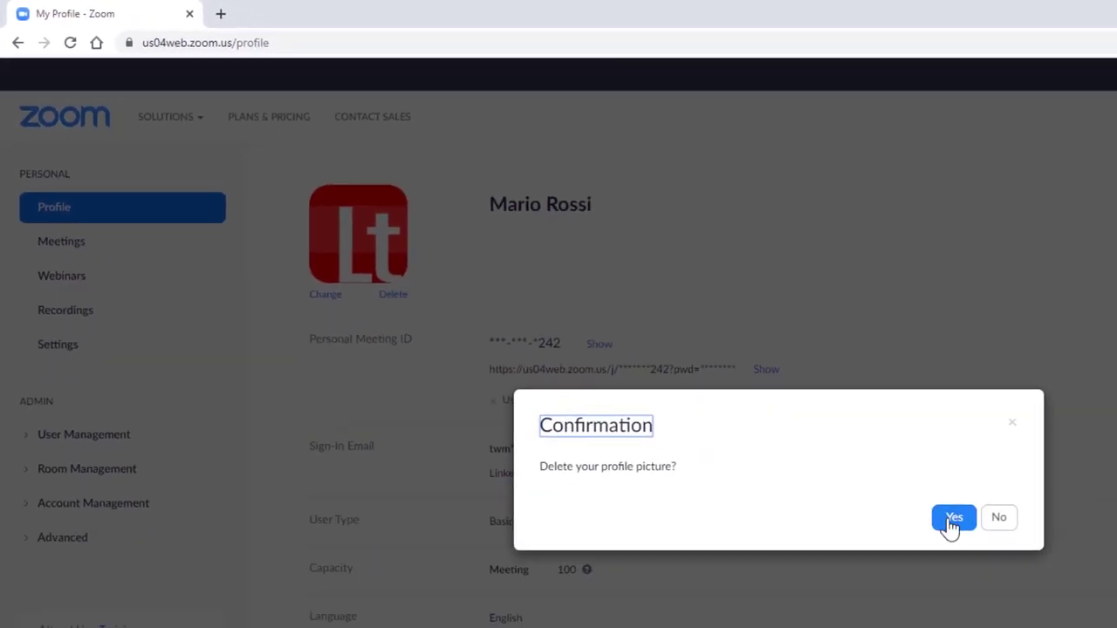
{"action": "left_click", "coordinate": [952, 518]}
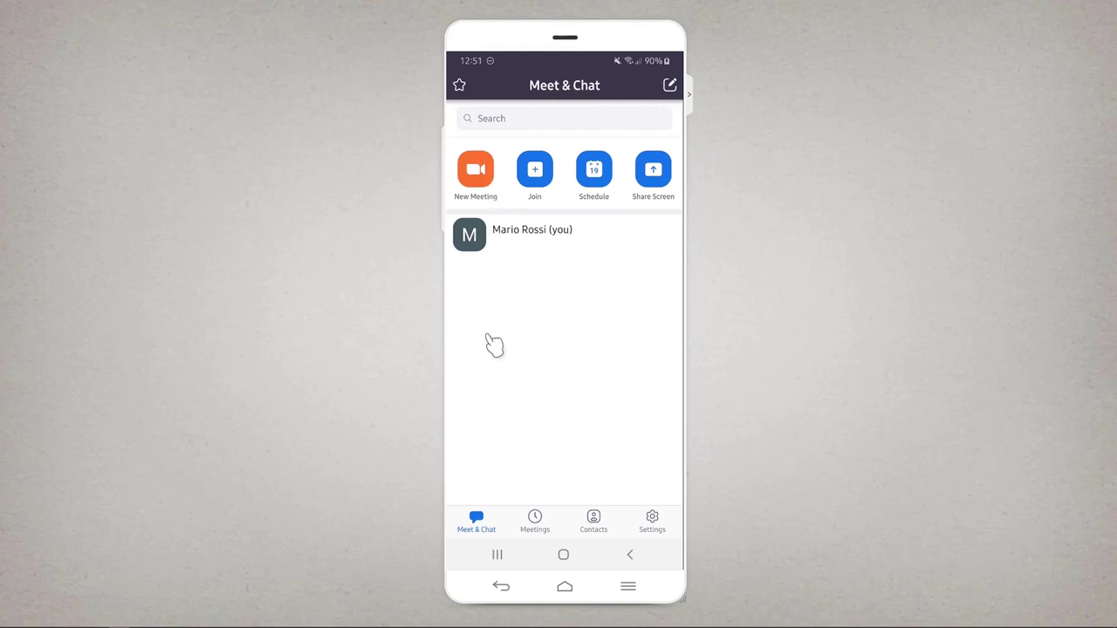
On the phone, choose a new Profile Photo from the gallery and allow photo access
{"action": "left_click", "coordinate": [654, 524]}
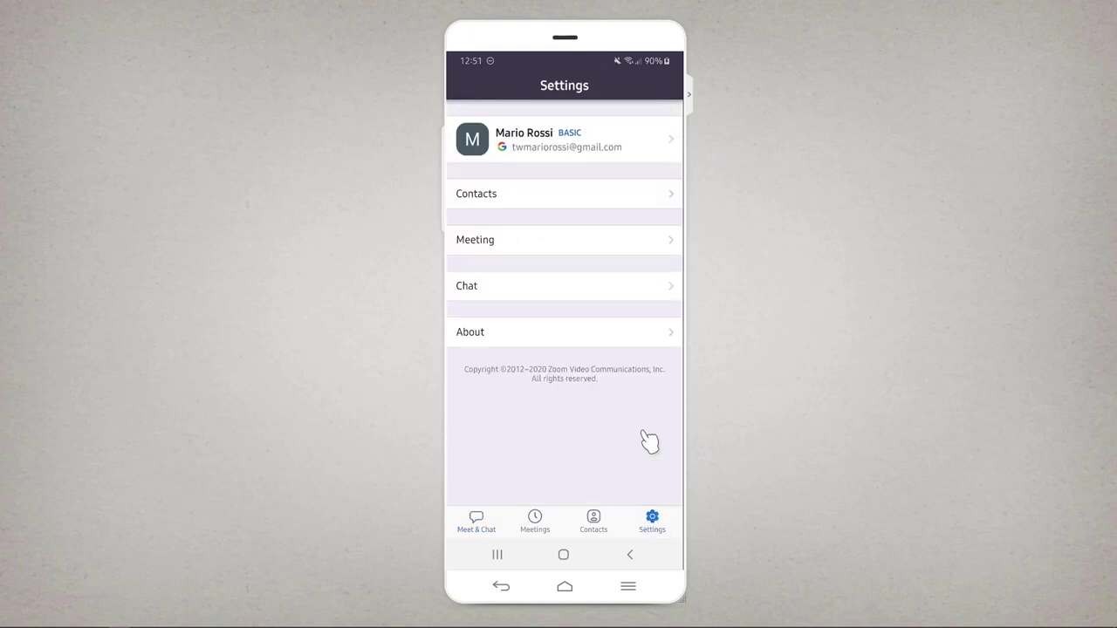
{"action": "left_click", "coordinate": [660, 143]}
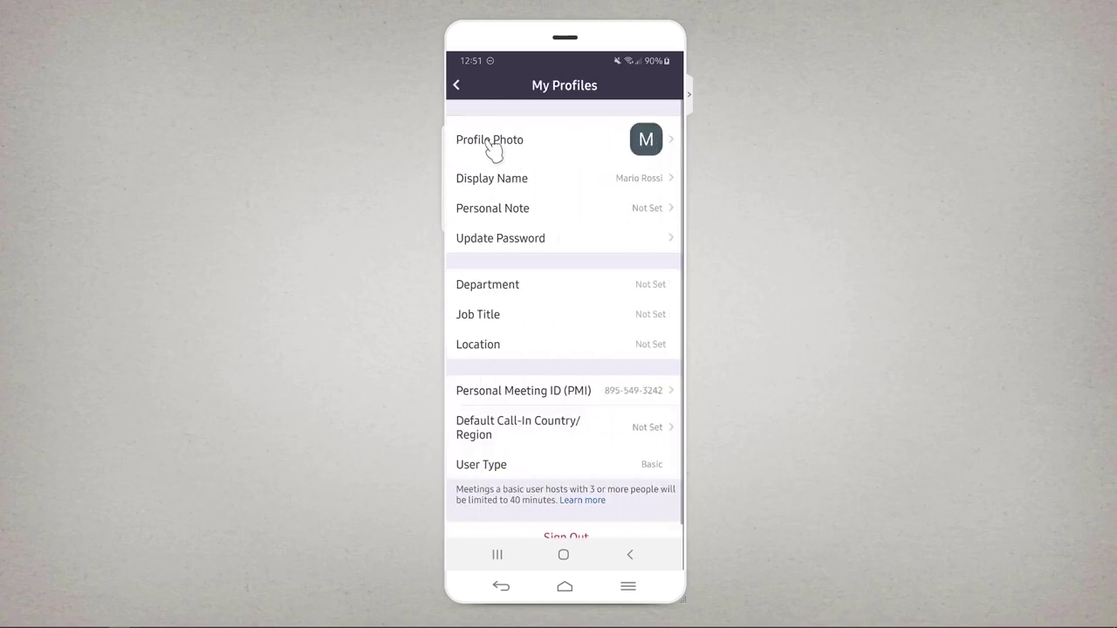
{"action": "left_click", "coordinate": [672, 144]}
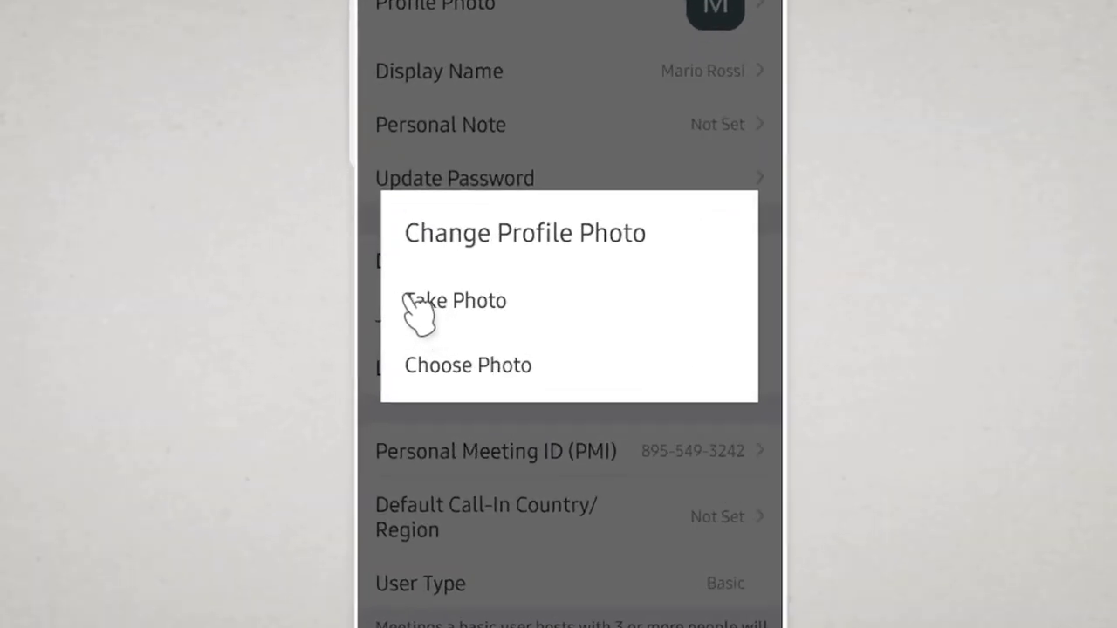
{"action": "left_click", "coordinate": [573, 366]}
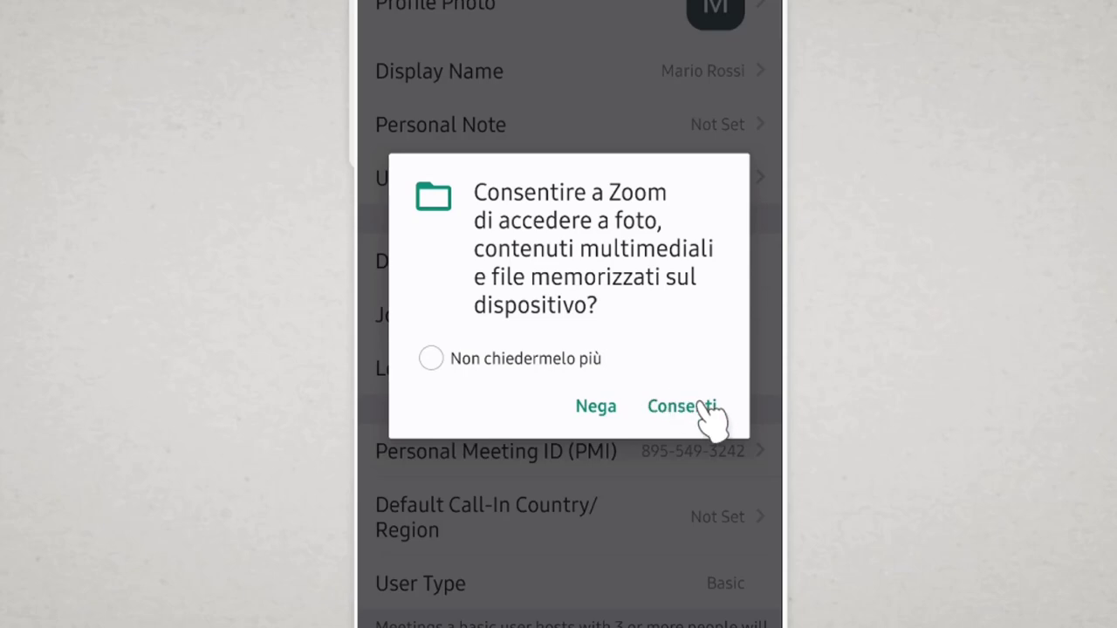
{"action": "left_click", "coordinate": [702, 405]}
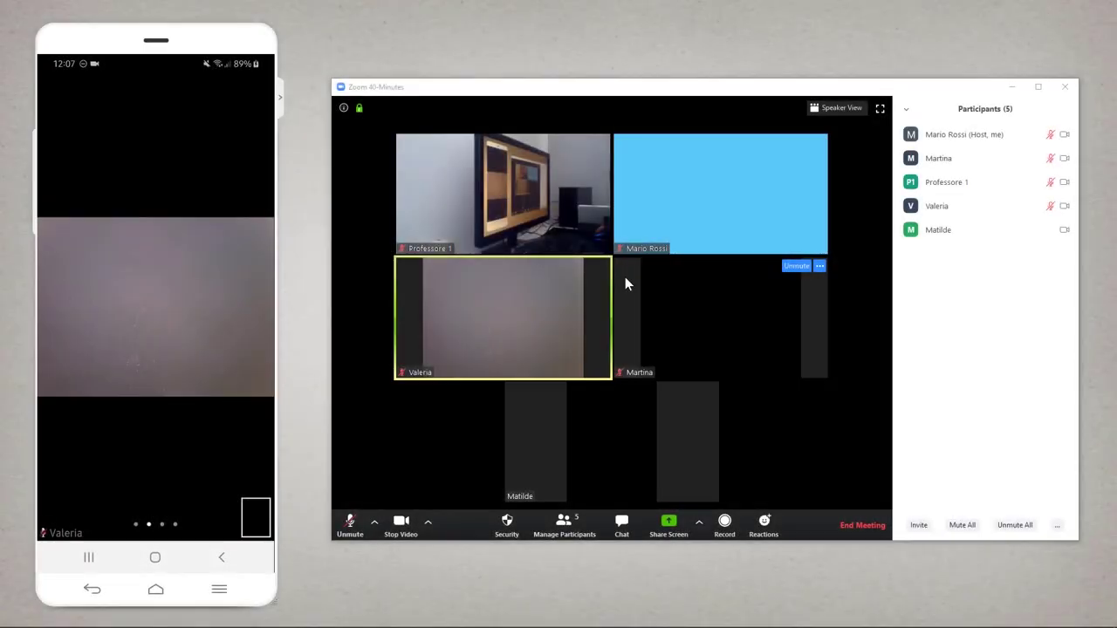
Look through a participant's options, then switch the desktop meeting to Speaker View
{"action": "left_click", "coordinate": [602, 265]}
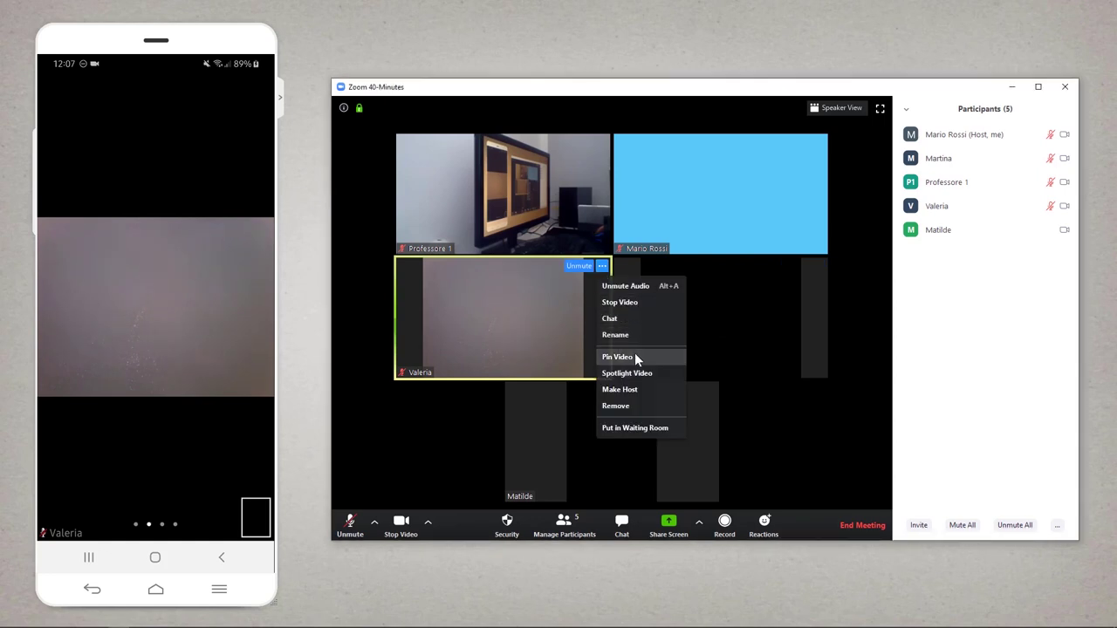
{"action": "left_click", "coordinate": [635, 356]}
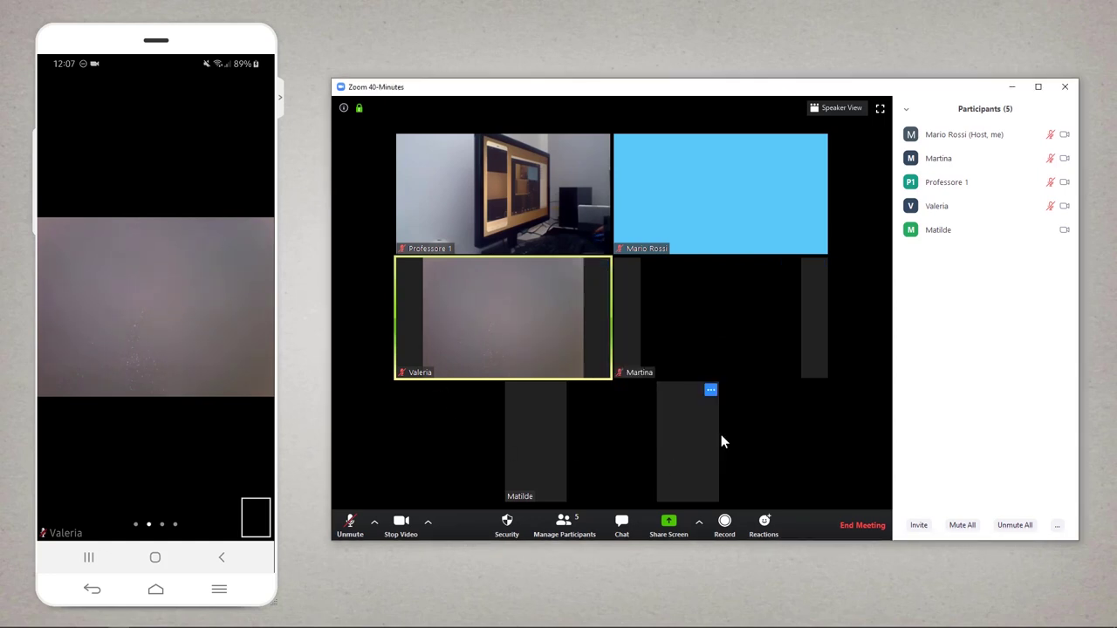
{"action": "right_click", "coordinate": [605, 448]}
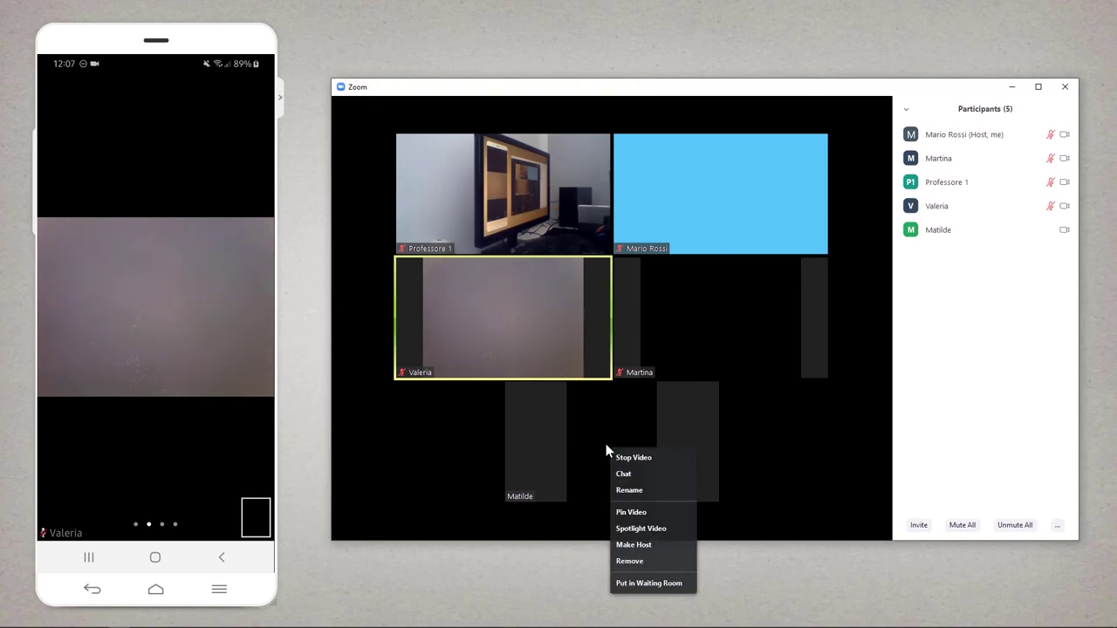
{"action": "left_click", "coordinate": [561, 445]}
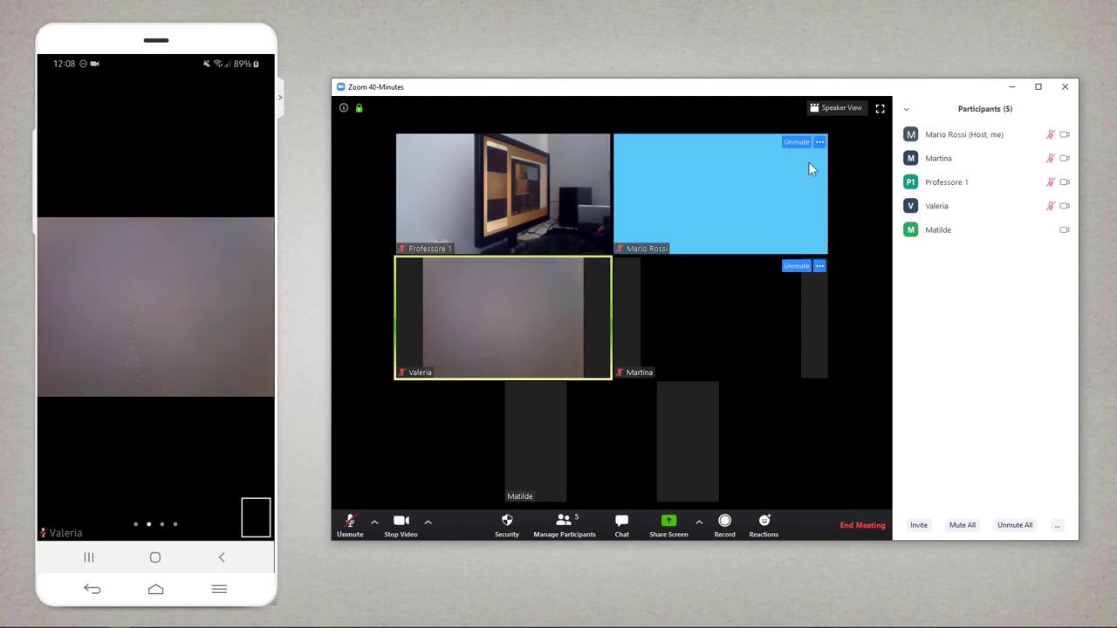
{"action": "left_click", "coordinate": [841, 108]}
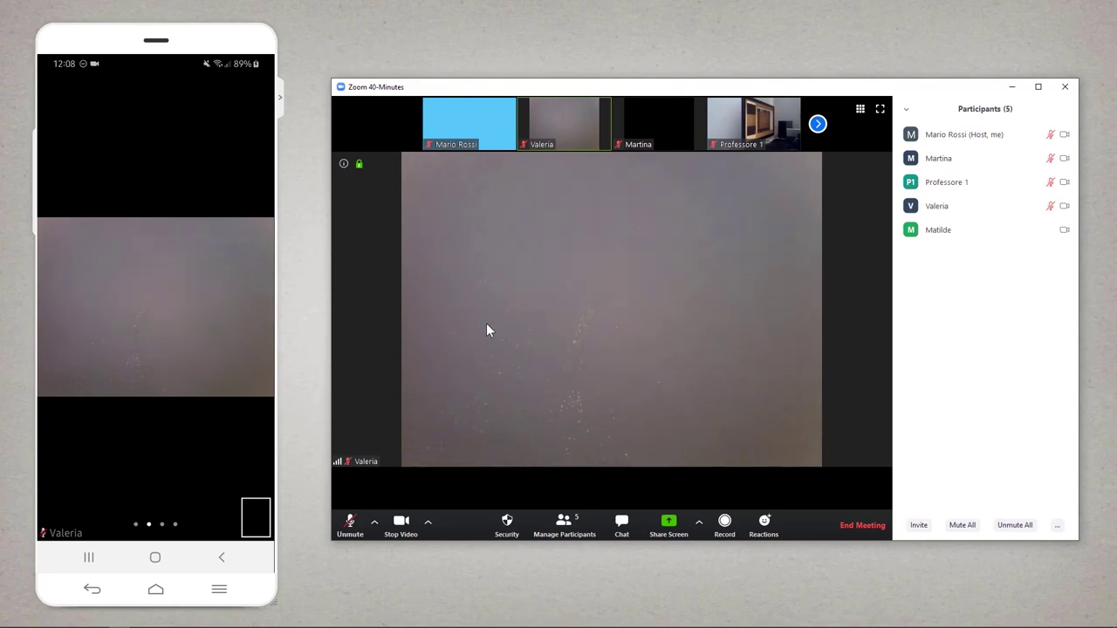
Pin the camera-off participant's video, unpin it, and swipe the phone to gallery
{"action": "mouse_move", "coordinate": [690, 141]}
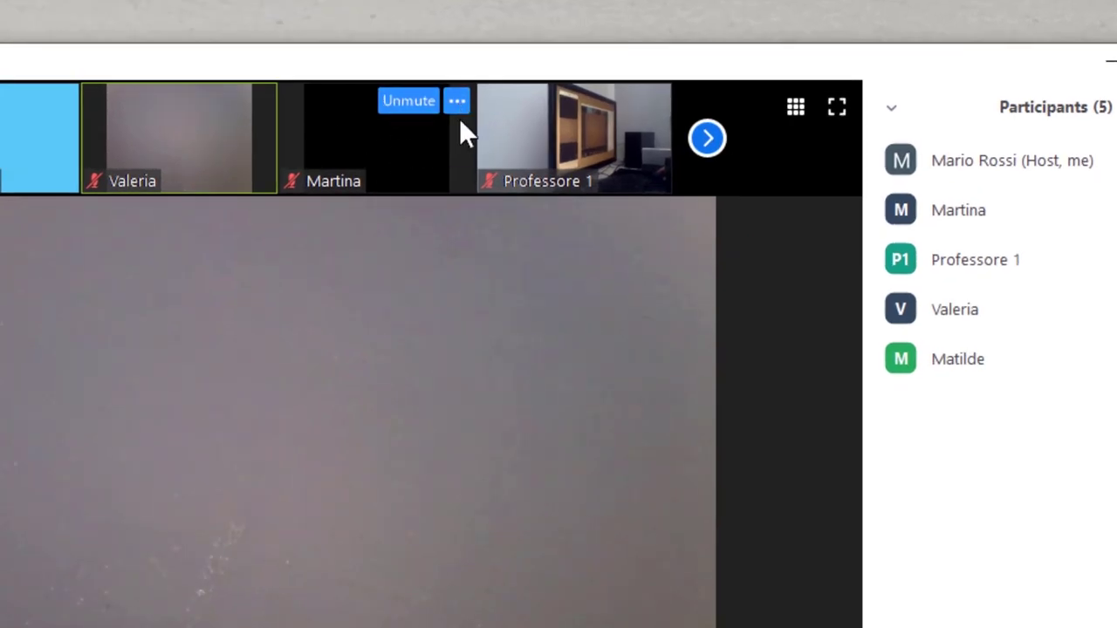
{"action": "left_click", "coordinate": [458, 103]}
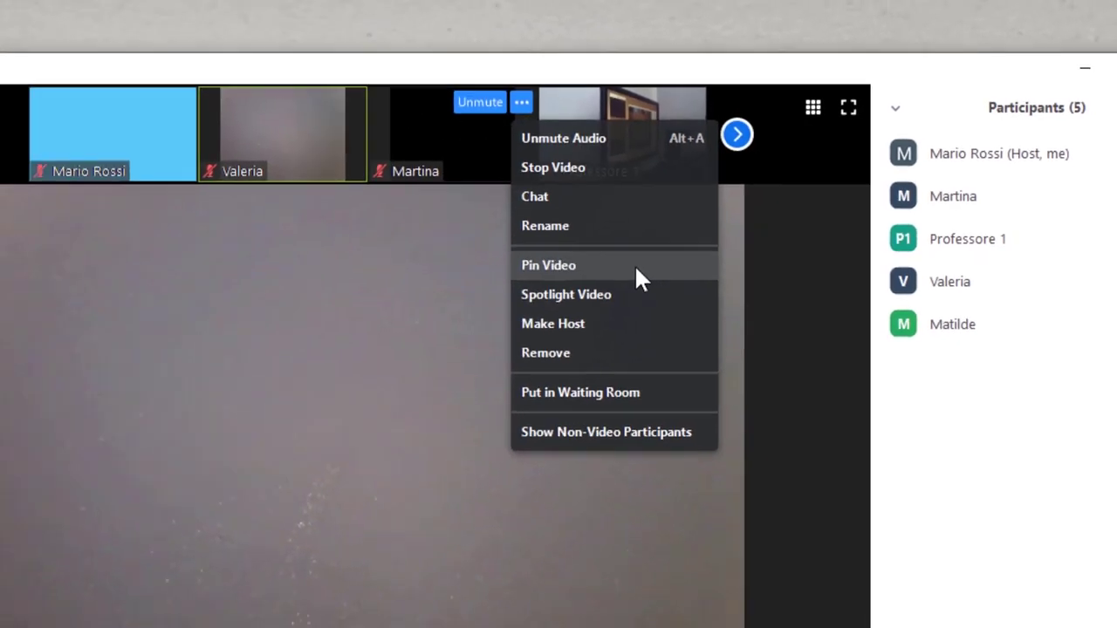
{"action": "left_click", "coordinate": [592, 290]}
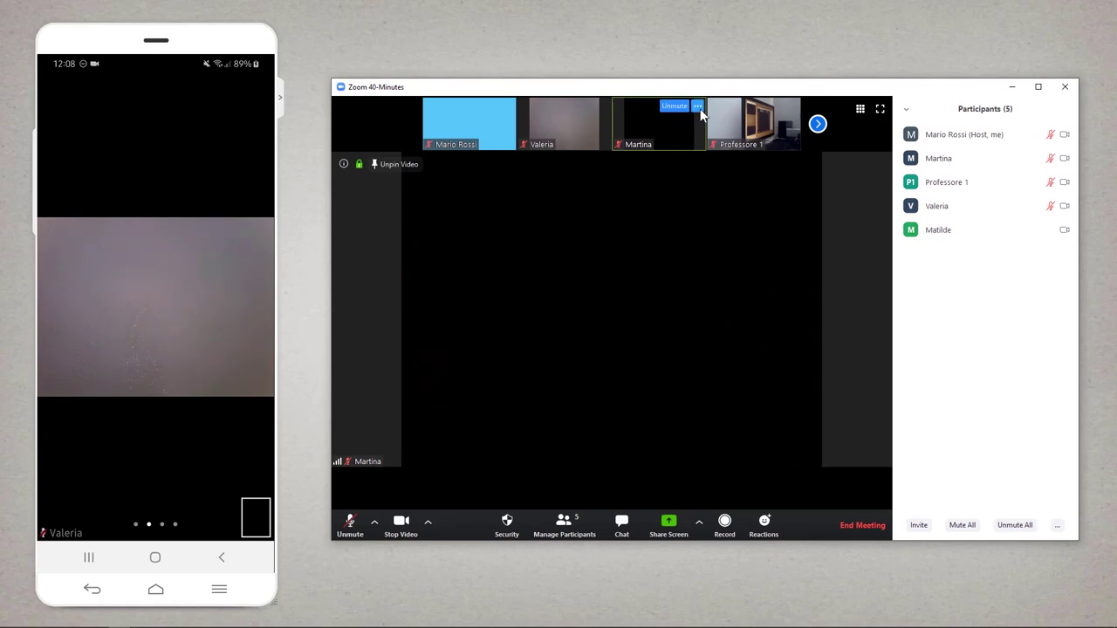
{"action": "left_click", "coordinate": [700, 110]}
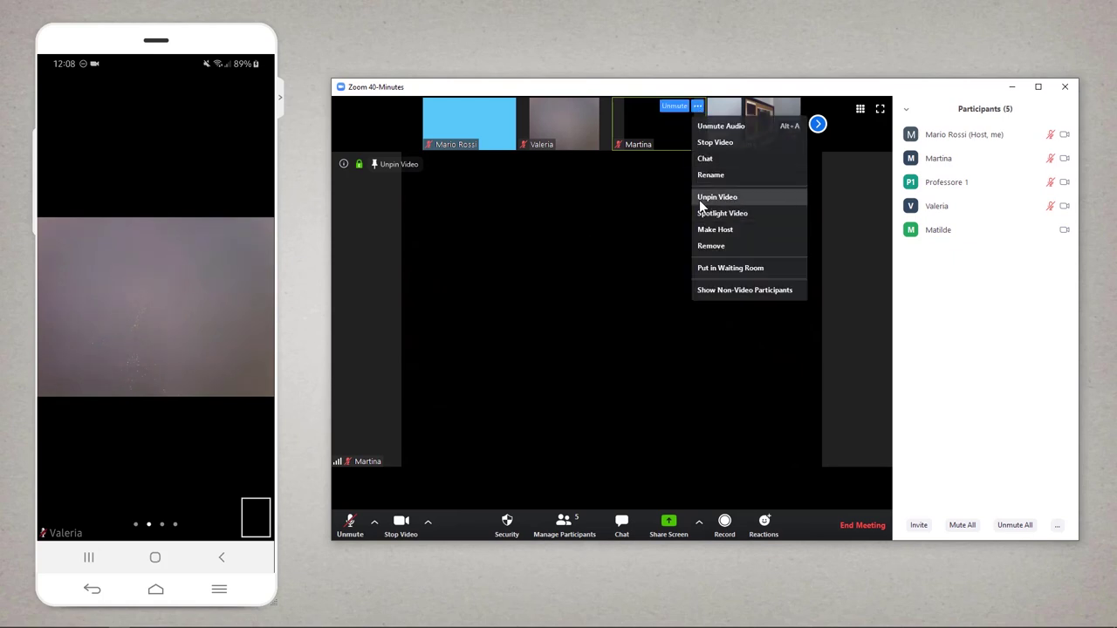
{"action": "left_click", "coordinate": [781, 198]}
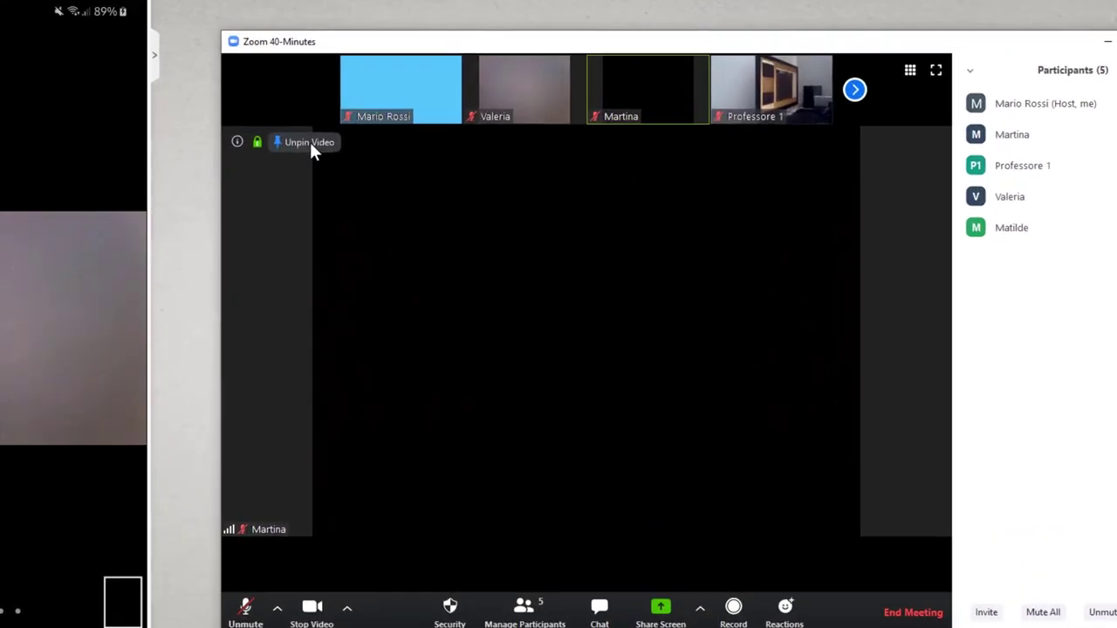
{"action": "left_click", "coordinate": [278, 136]}
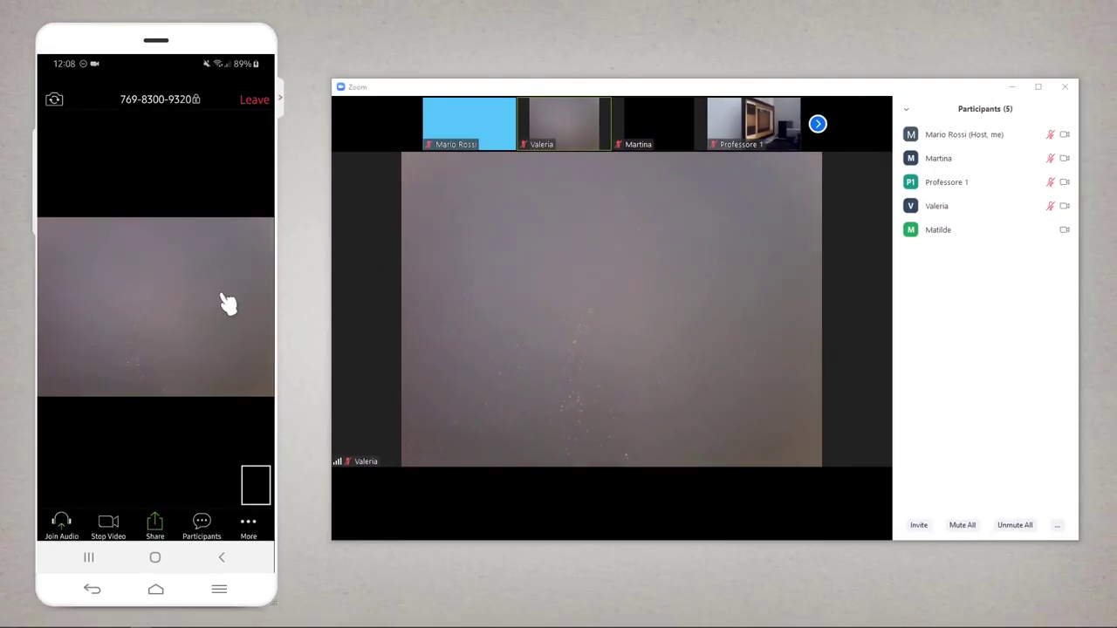
{"action": "left_click_drag", "start_coordinate": [215, 314], "coordinate": [73, 314]}
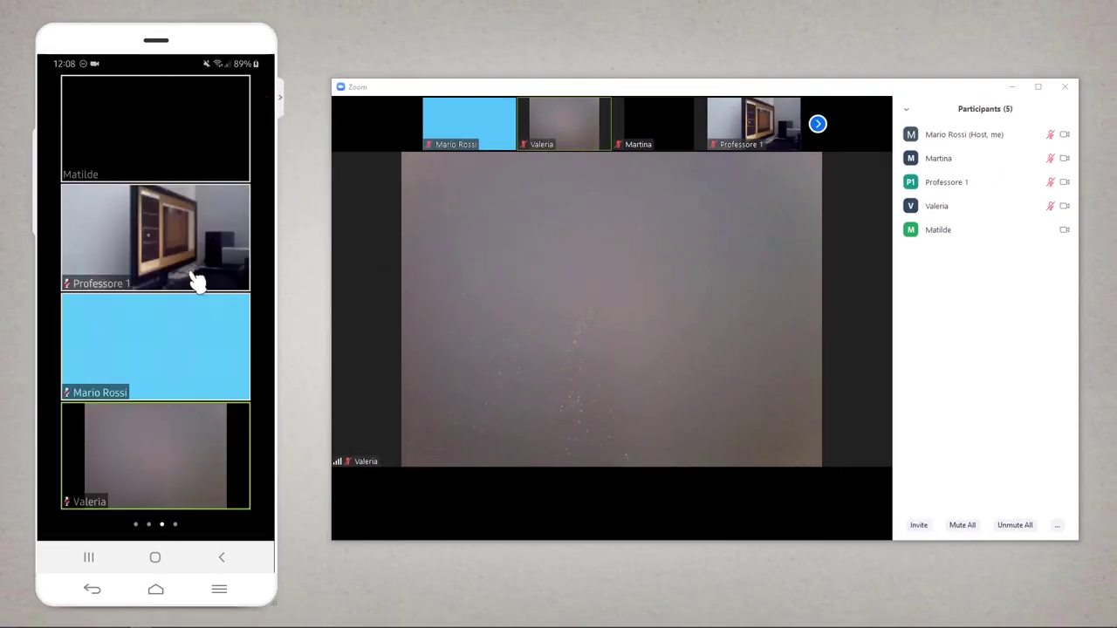
{"action": "left_click", "coordinate": [229, 229]}
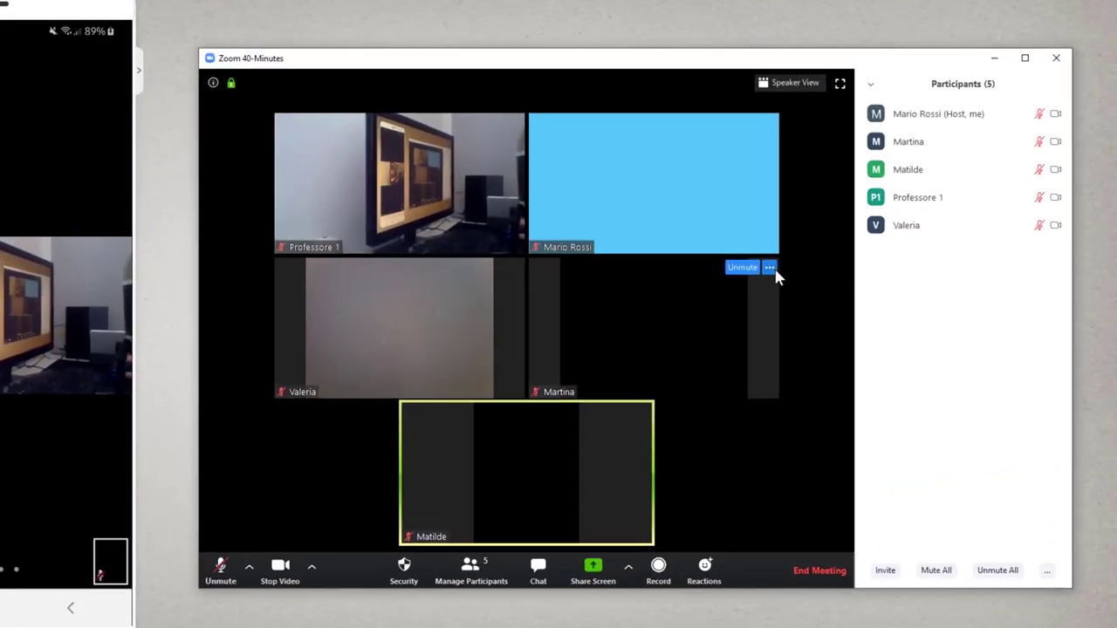
Spotlight Martina's video for everyone from her tile's options
{"action": "left_click", "coordinate": [819, 265]}
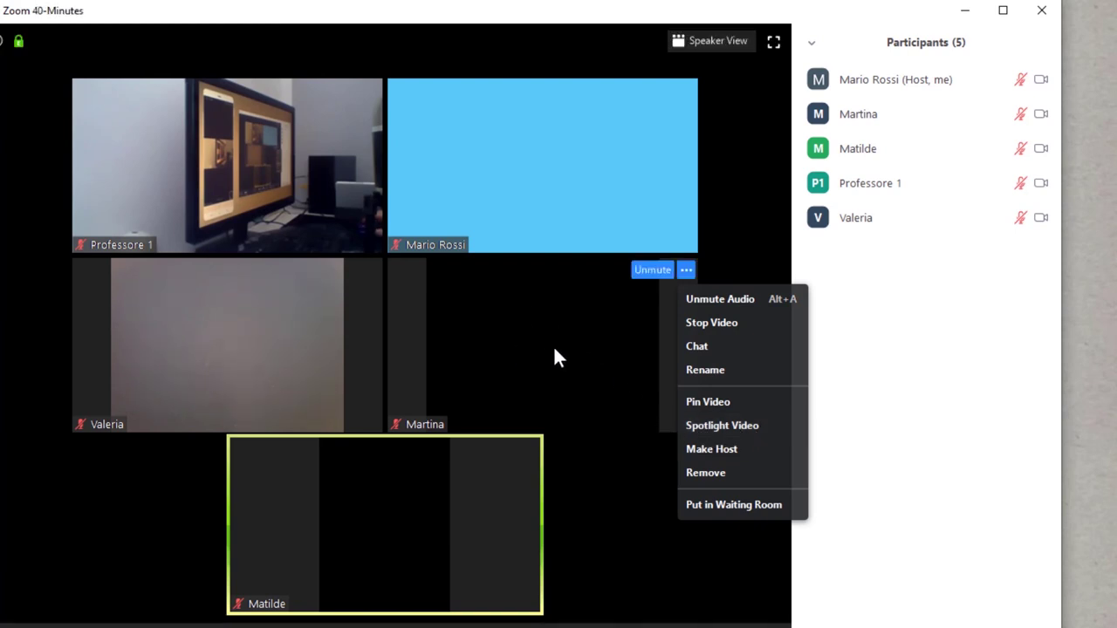
{"action": "left_click", "coordinate": [533, 333]}
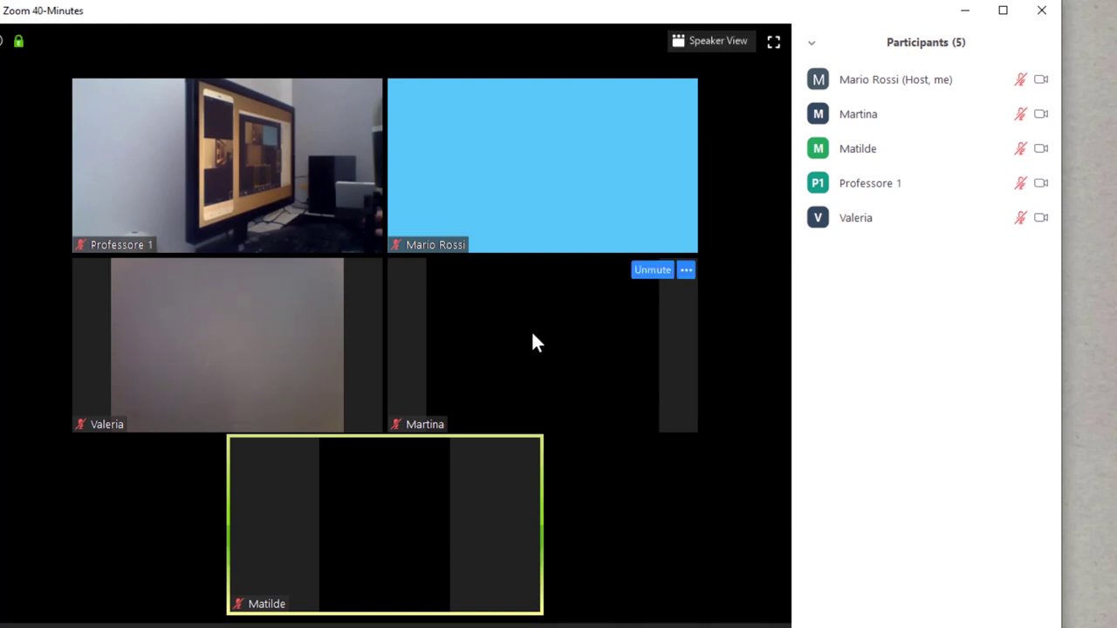
{"action": "left_click", "coordinate": [529, 450]}
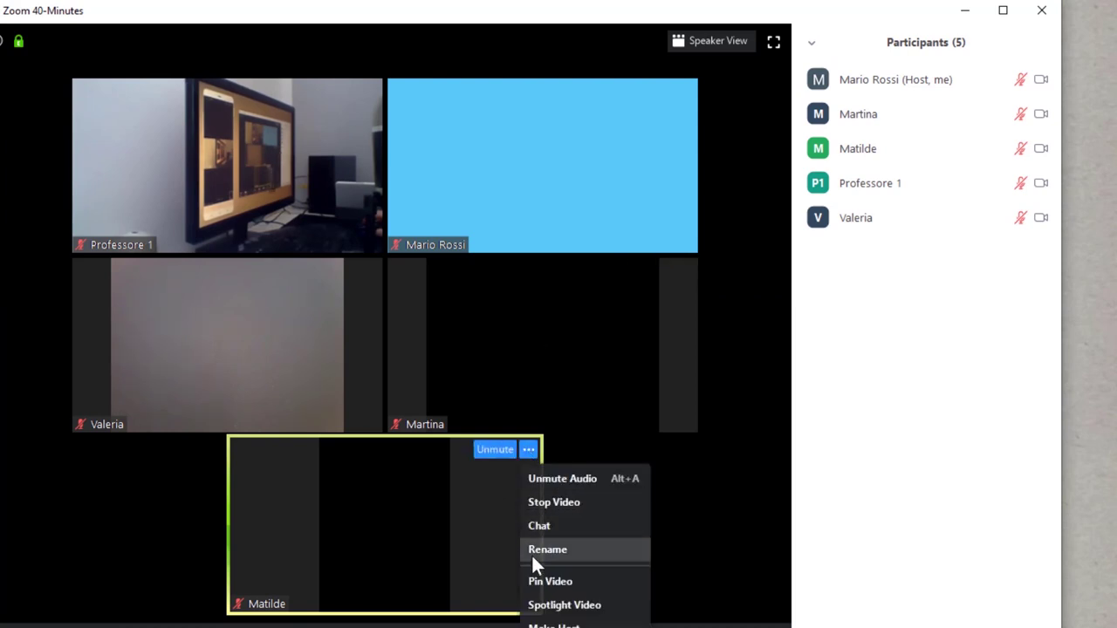
{"action": "left_click", "coordinate": [681, 345]}
{"action": "left_click", "coordinate": [691, 267]}
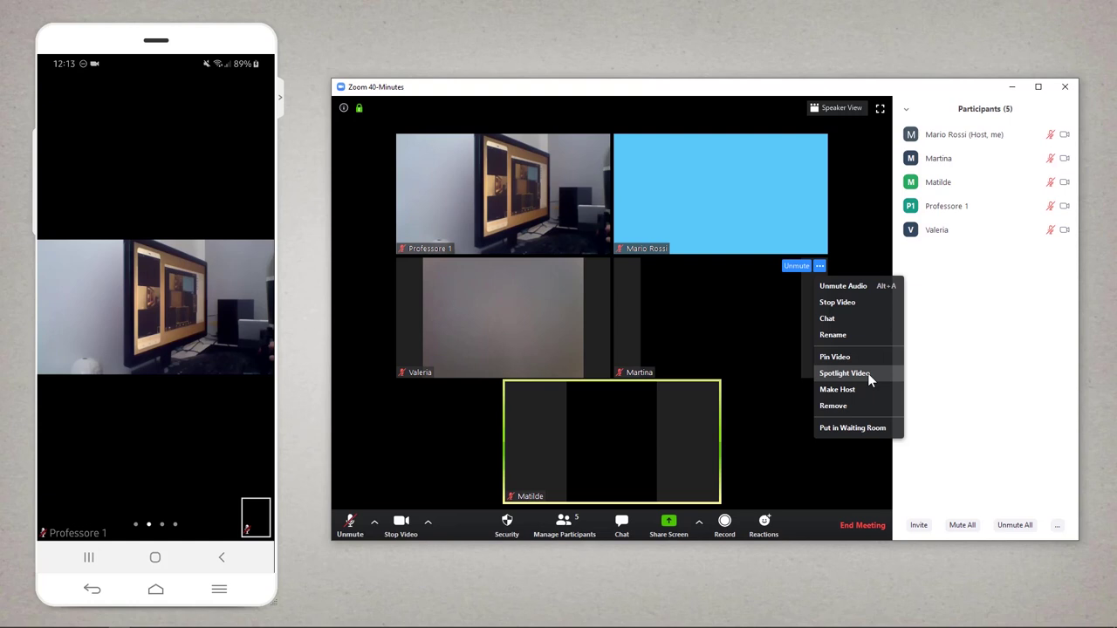
{"action": "left_click", "coordinate": [844, 372]}
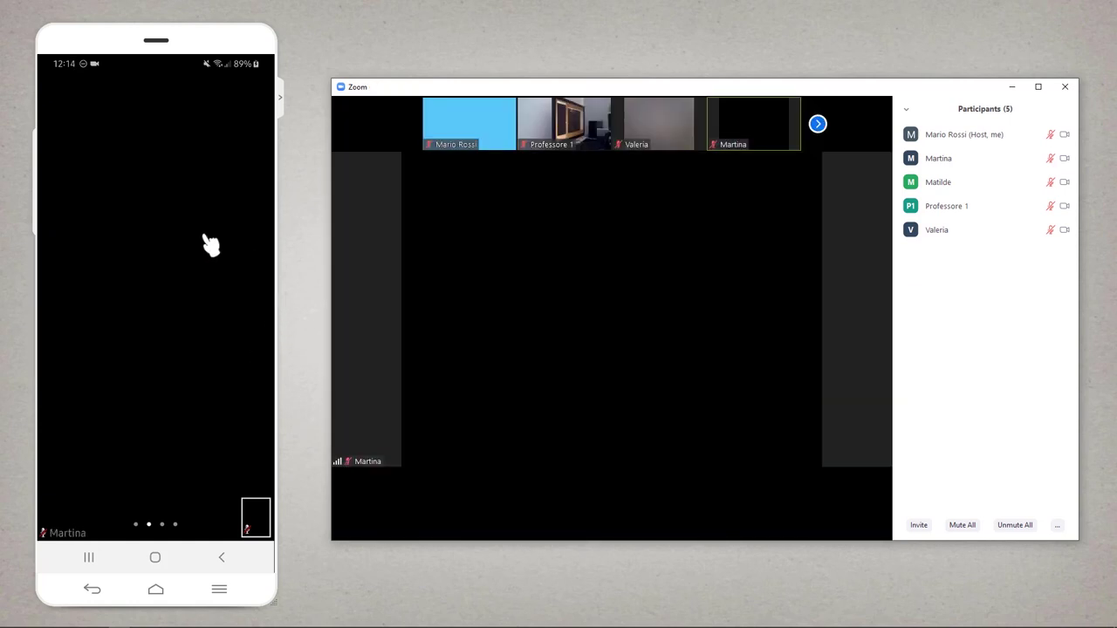
Switch the spotlight to Professore 1's video instead
{"action": "left_click", "coordinate": [155, 354]}
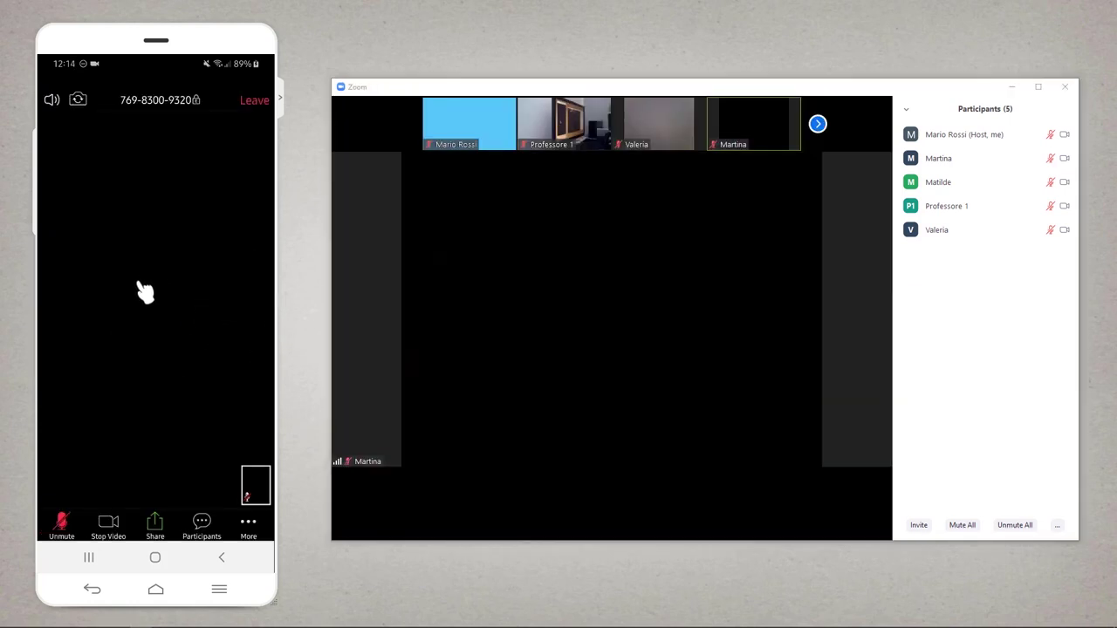
{"action": "mouse_move", "coordinate": [423, 367]}
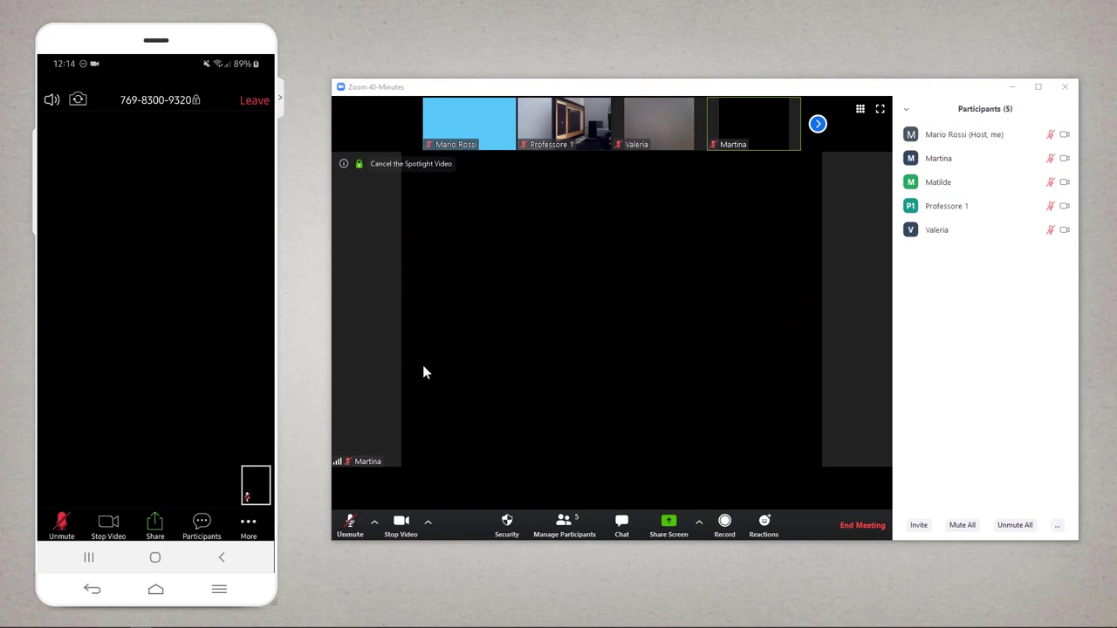
{"action": "left_click", "coordinate": [603, 106]}
{"action": "left_click", "coordinate": [644, 214]}
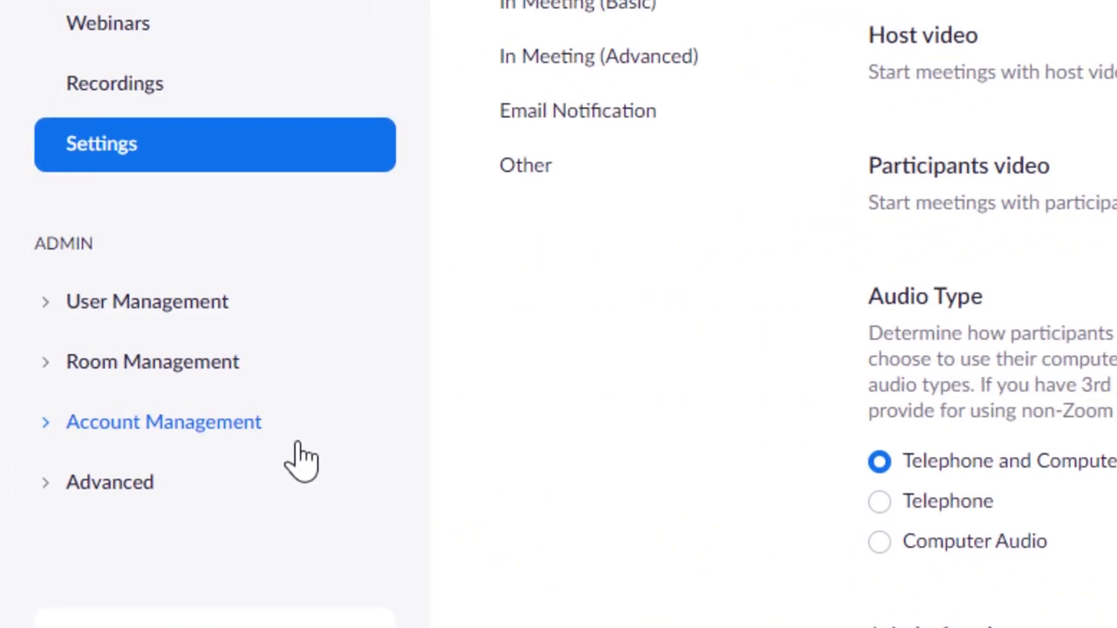
Open Billing under Account Management and confirm Cancel Subscription for the monthly plan
{"action": "left_click", "coordinate": [112, 419]}
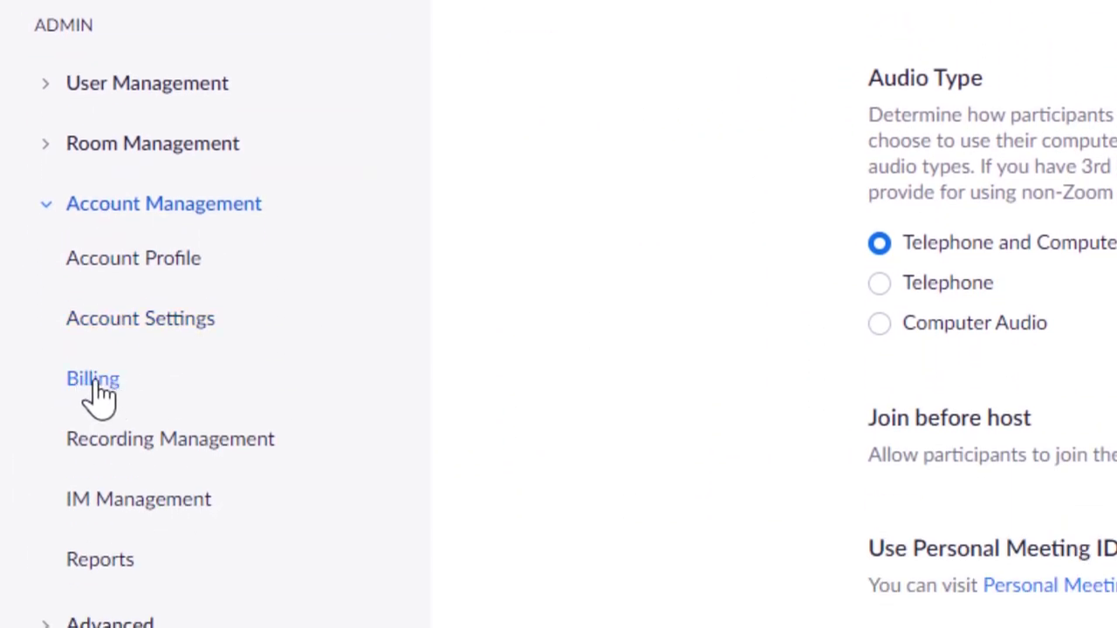
{"action": "left_click", "coordinate": [94, 384]}
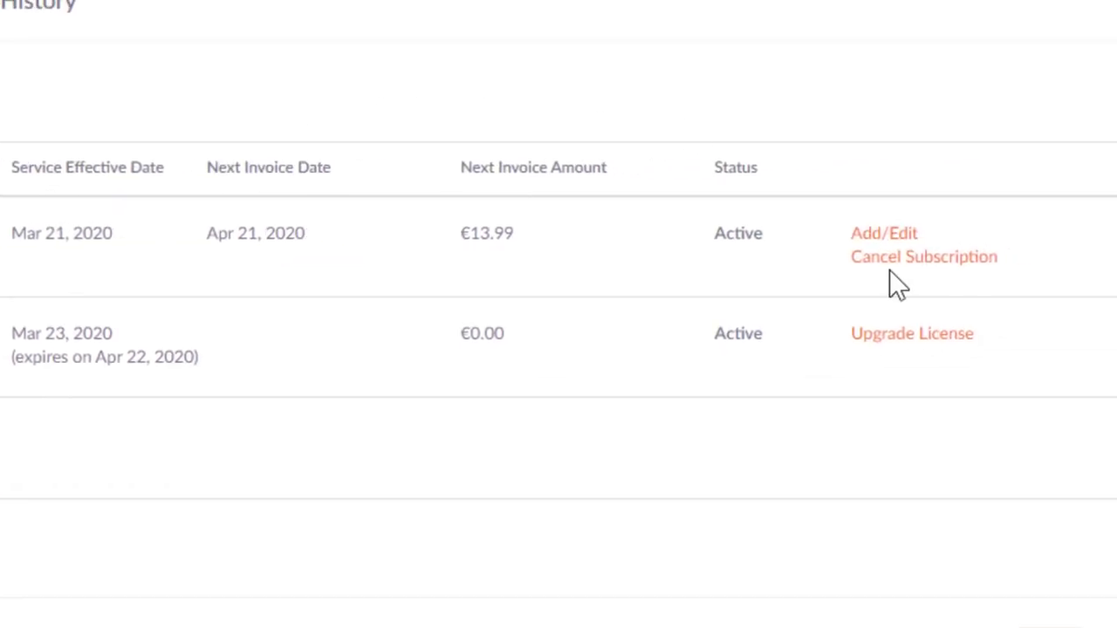
{"action": "left_click", "coordinate": [972, 262]}
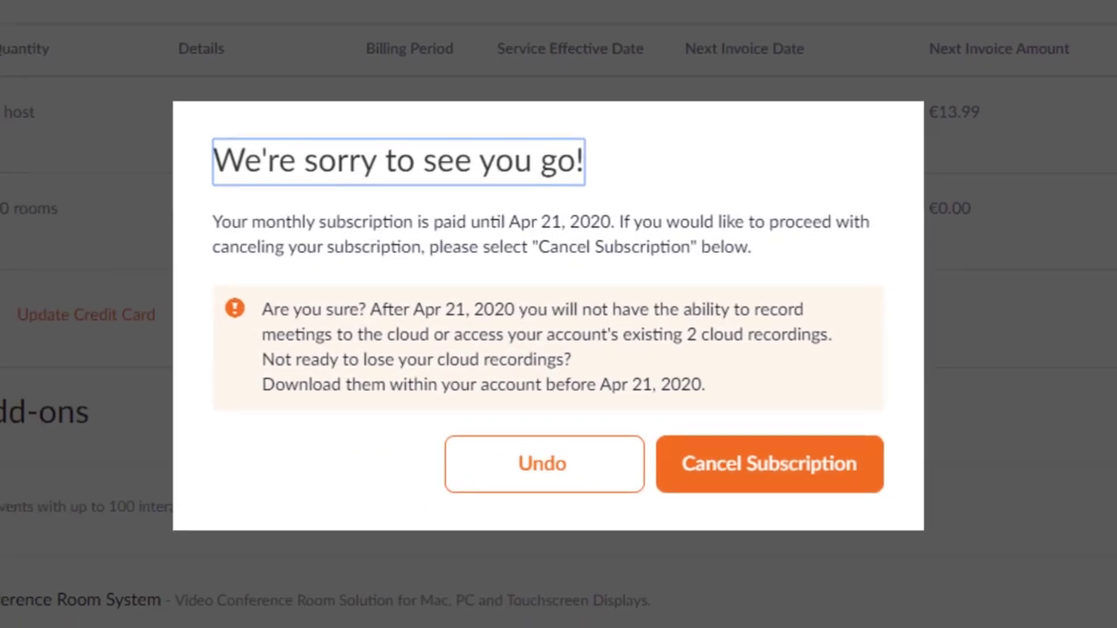
{"action": "left_click", "coordinate": [448, 266]}
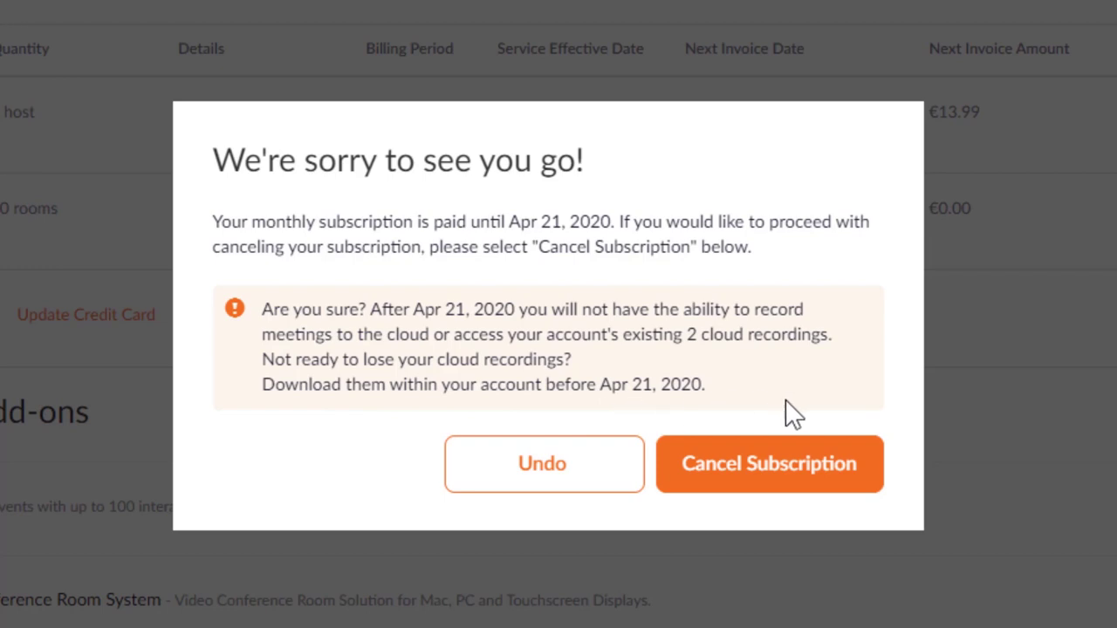
{"action": "left_click", "coordinate": [759, 475]}
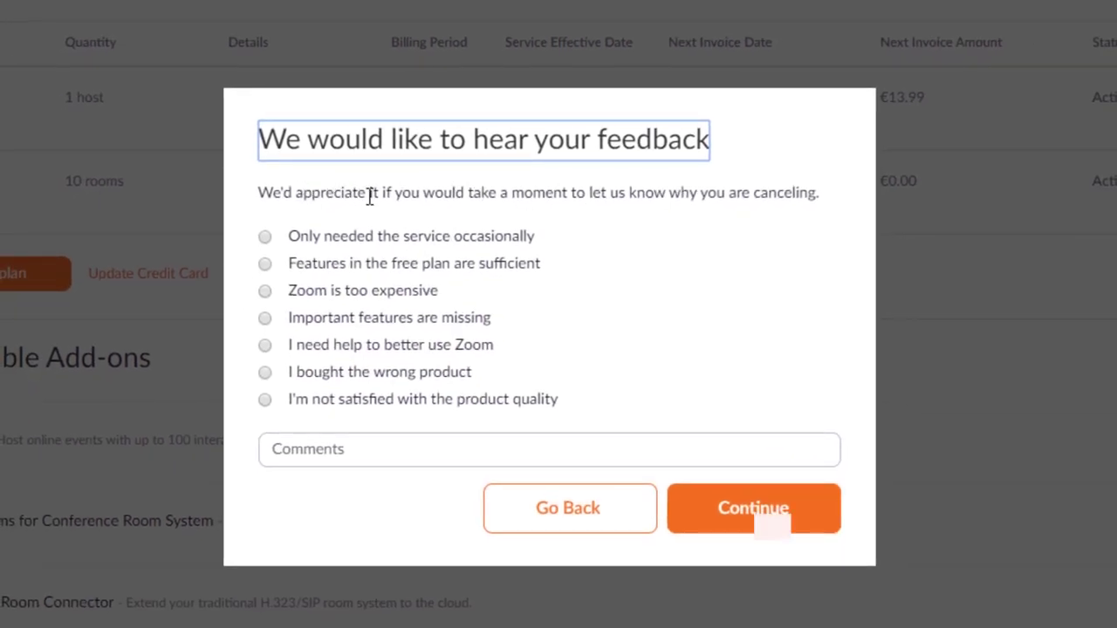
Choose 'Only needed the service occasionally' as the cancellation reason and continue
{"action": "left_click", "coordinate": [759, 506]}
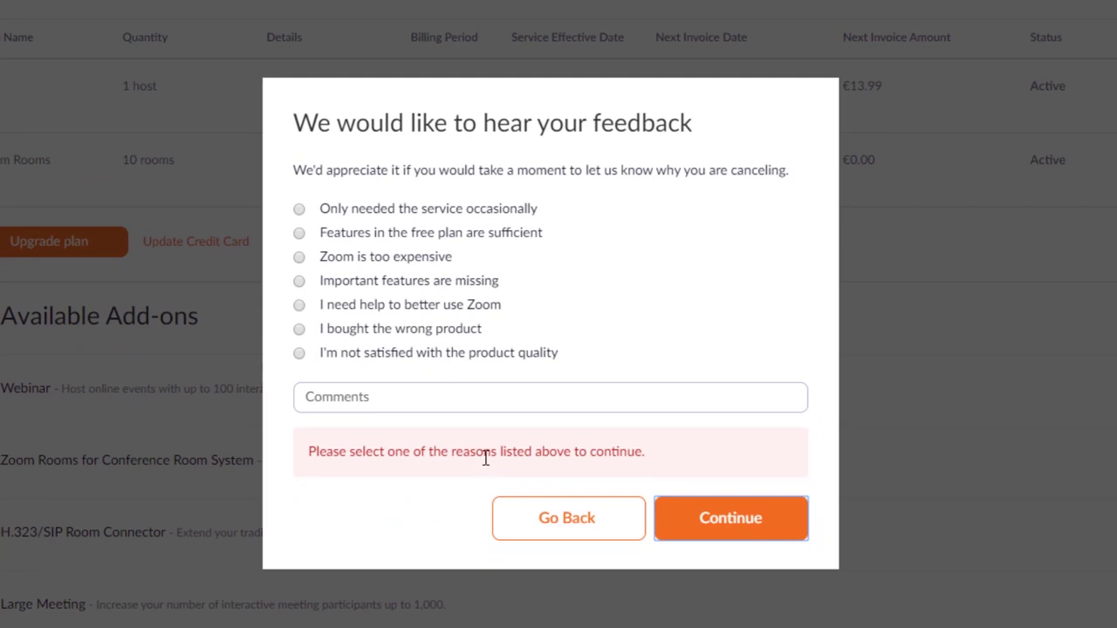
{"action": "left_click", "coordinate": [567, 366]}
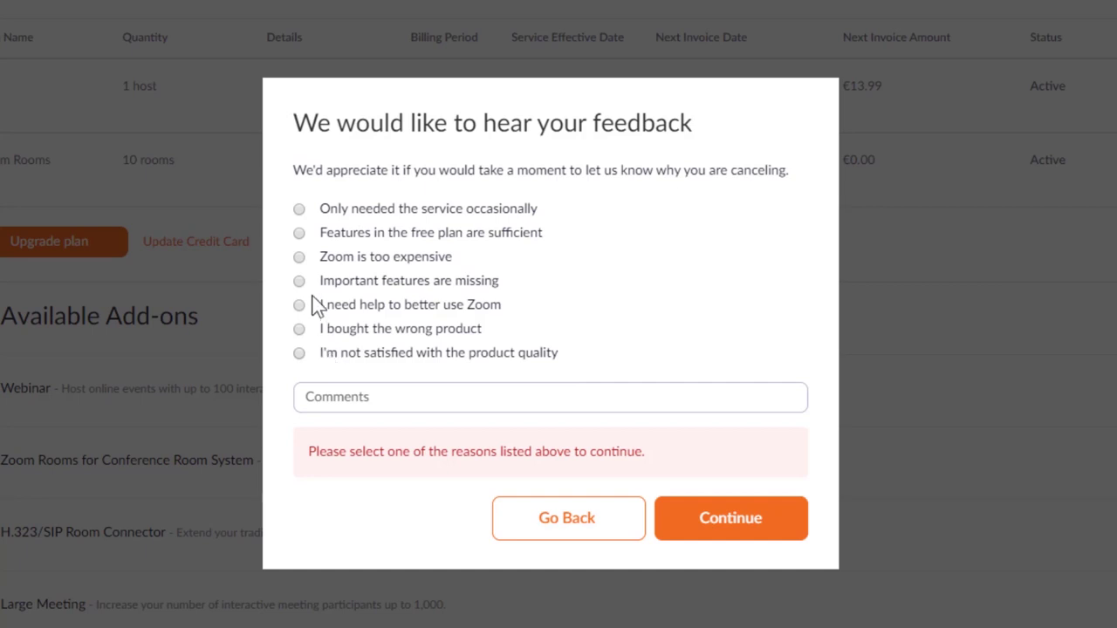
{"action": "left_click", "coordinate": [299, 210]}
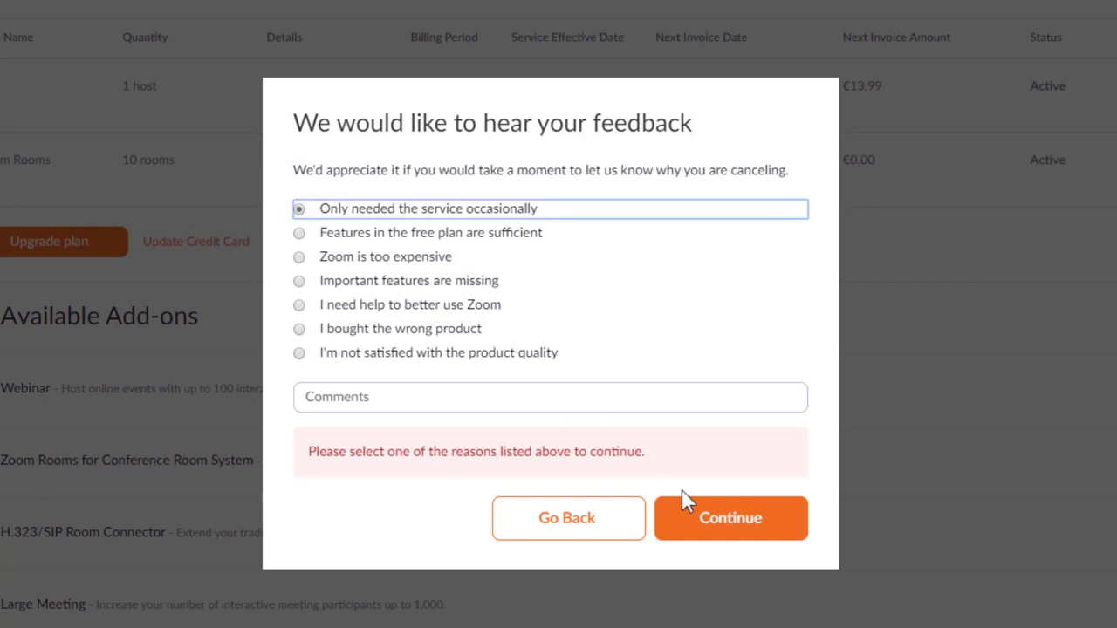
{"action": "left_click", "coordinate": [739, 534]}
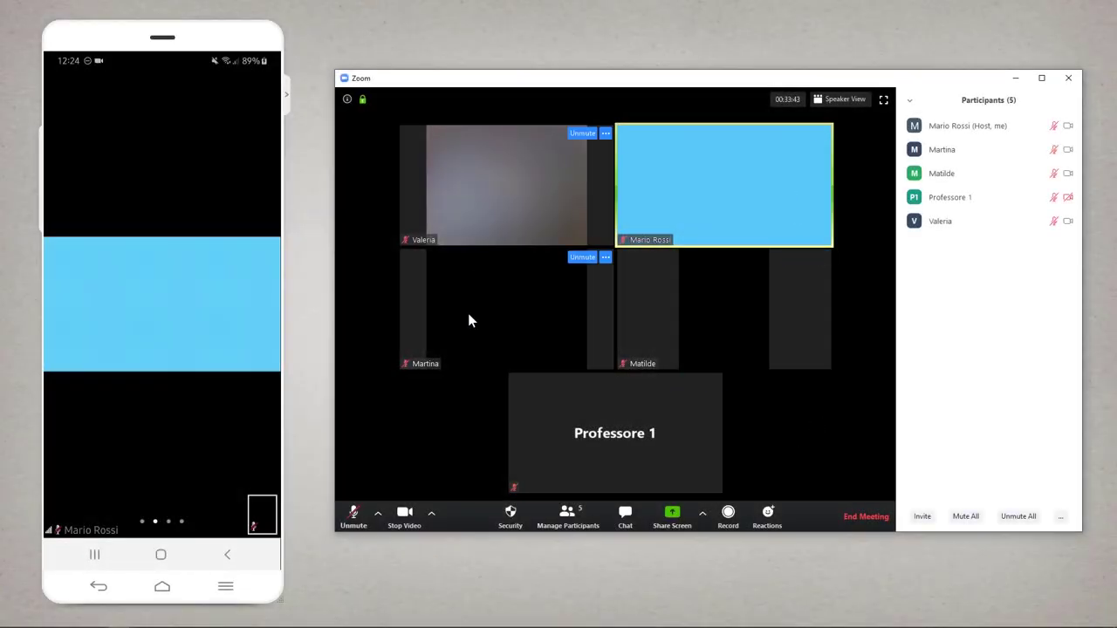
{"action": "mouse_move", "coordinate": [678, 441]}
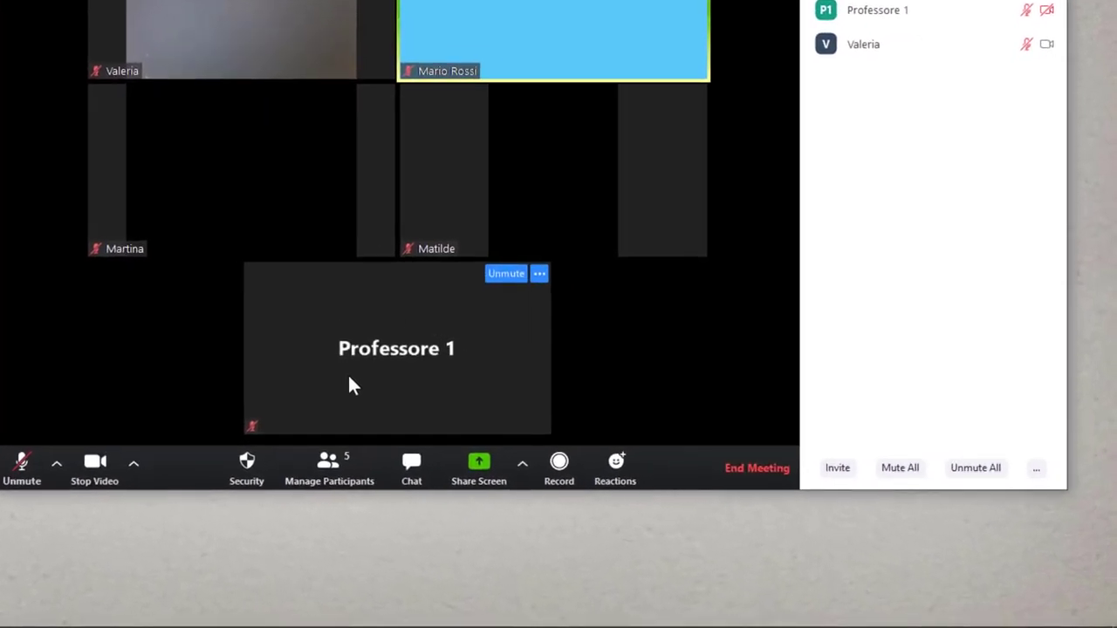
Hide Non-Video Participants on both the desktop meeting and the phone
{"action": "left_click", "coordinate": [540, 274]}
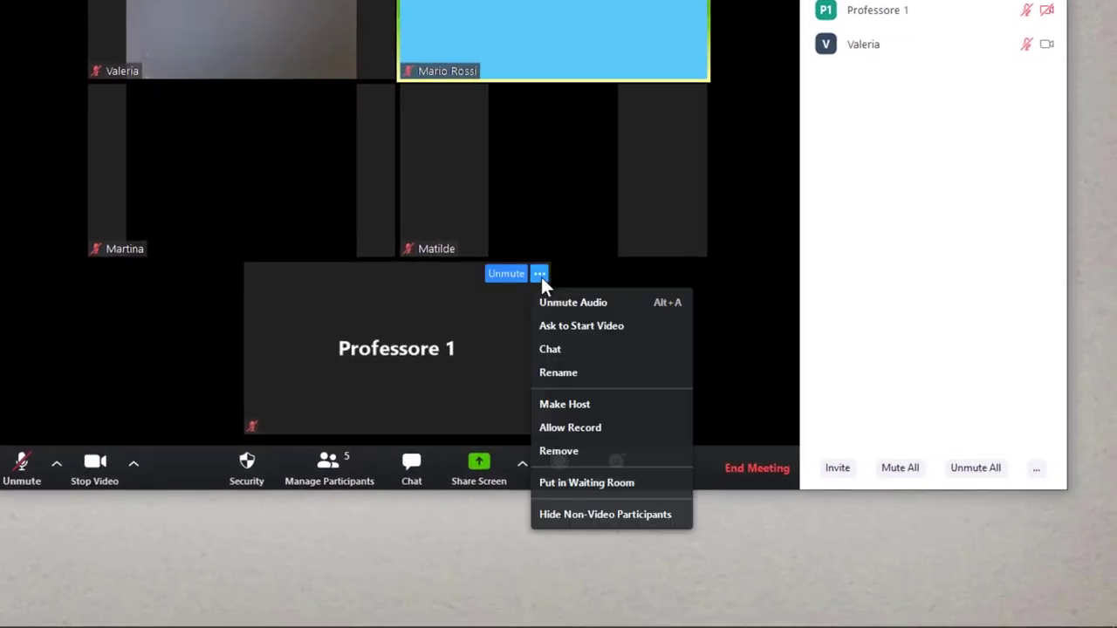
{"action": "left_click", "coordinate": [541, 274]}
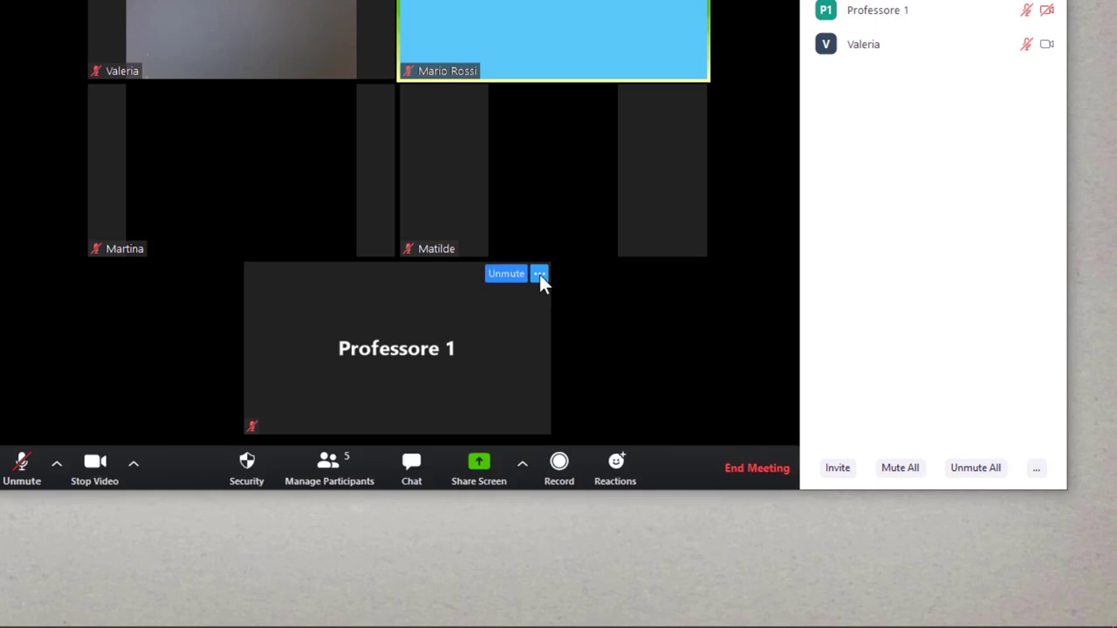
{"action": "left_click", "coordinate": [539, 274]}
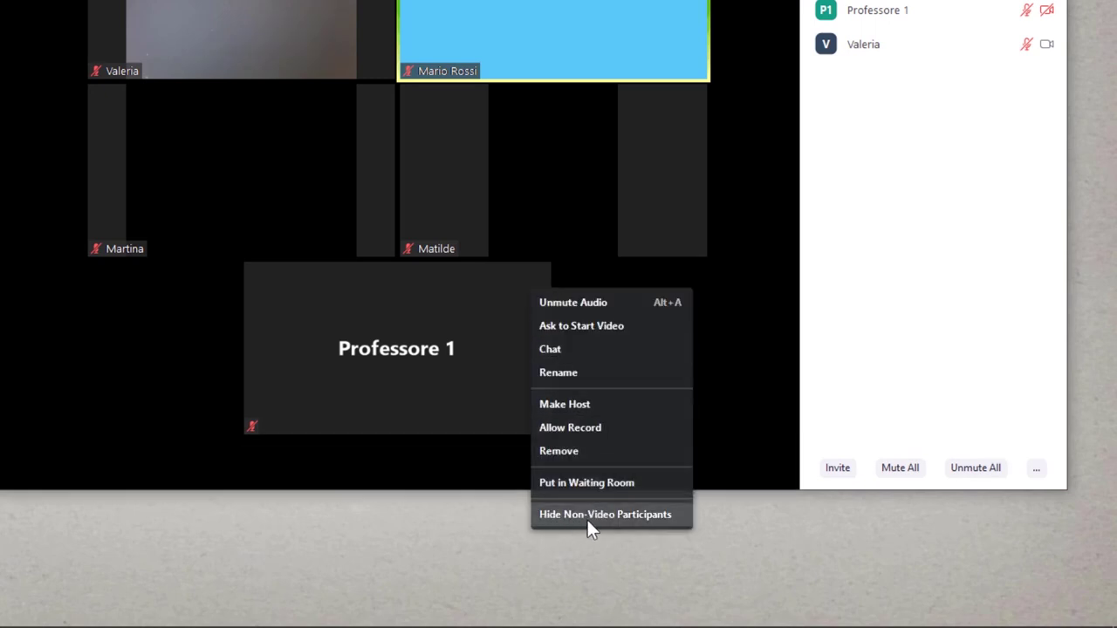
{"action": "left_click", "coordinate": [655, 517]}
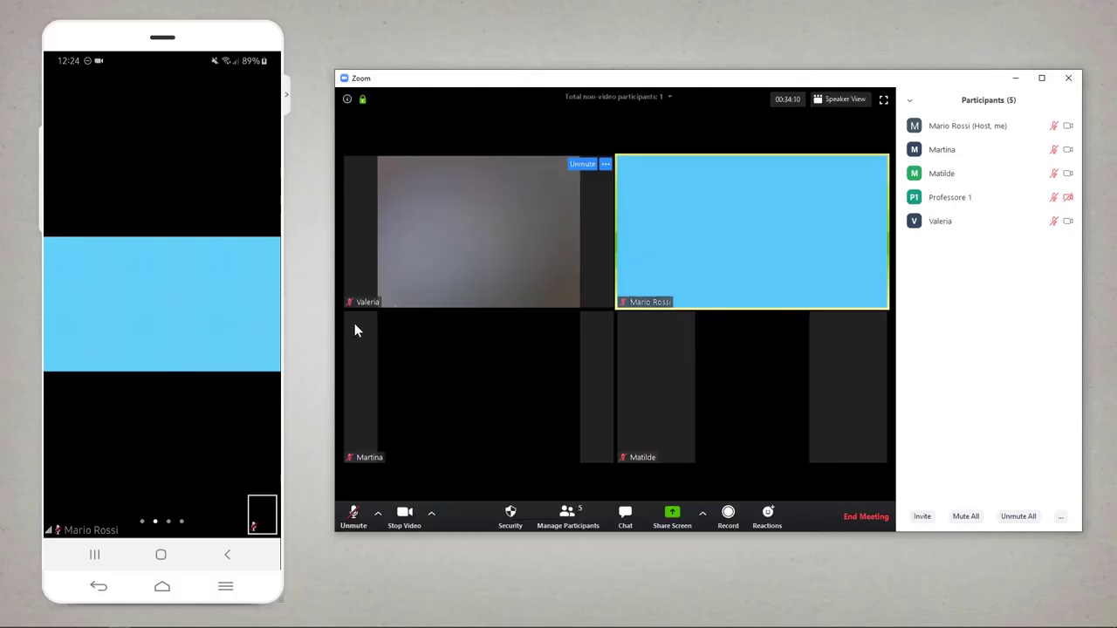
{"action": "left_click_drag", "start_coordinate": [277, 388], "coordinate": [104, 379]}
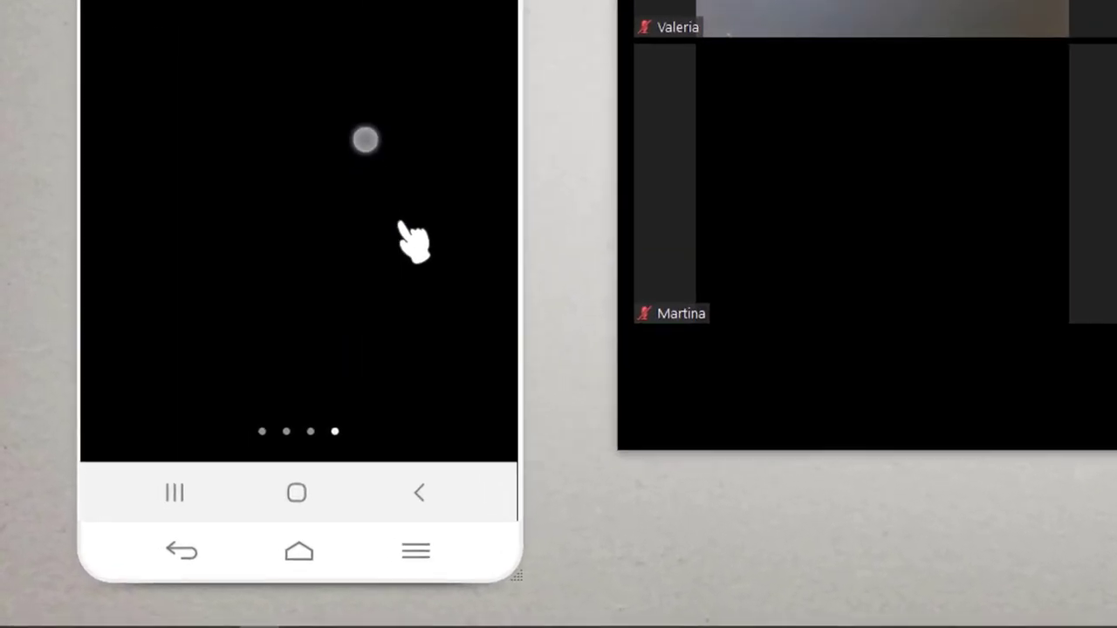
{"action": "left_click", "coordinate": [406, 228]}
{"action": "left_click", "coordinate": [471, 428]}
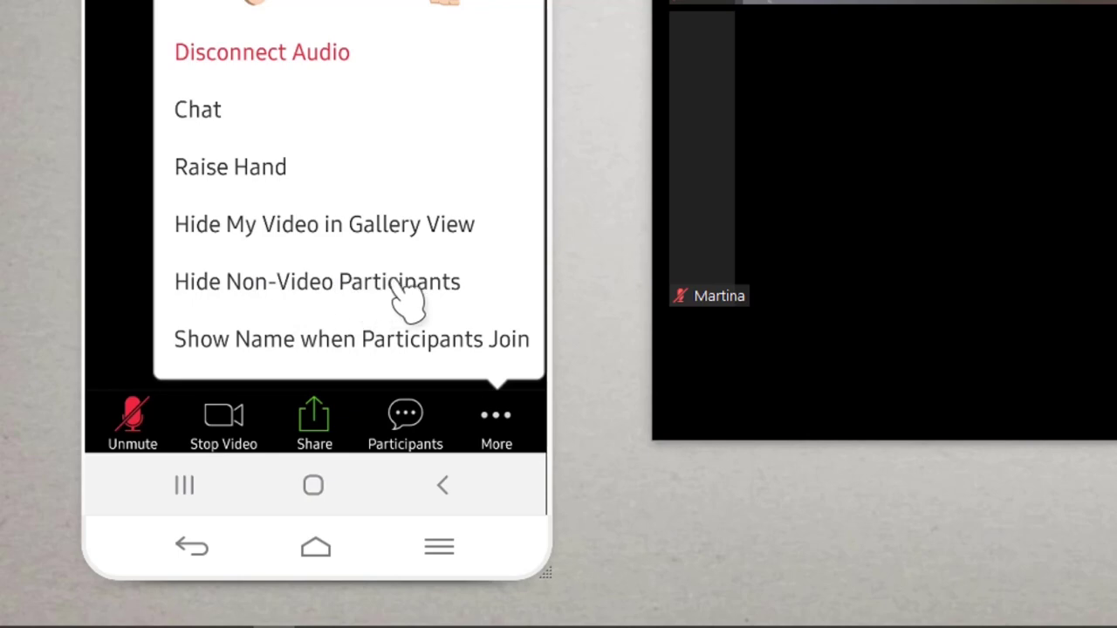
{"action": "left_click", "coordinate": [456, 293]}
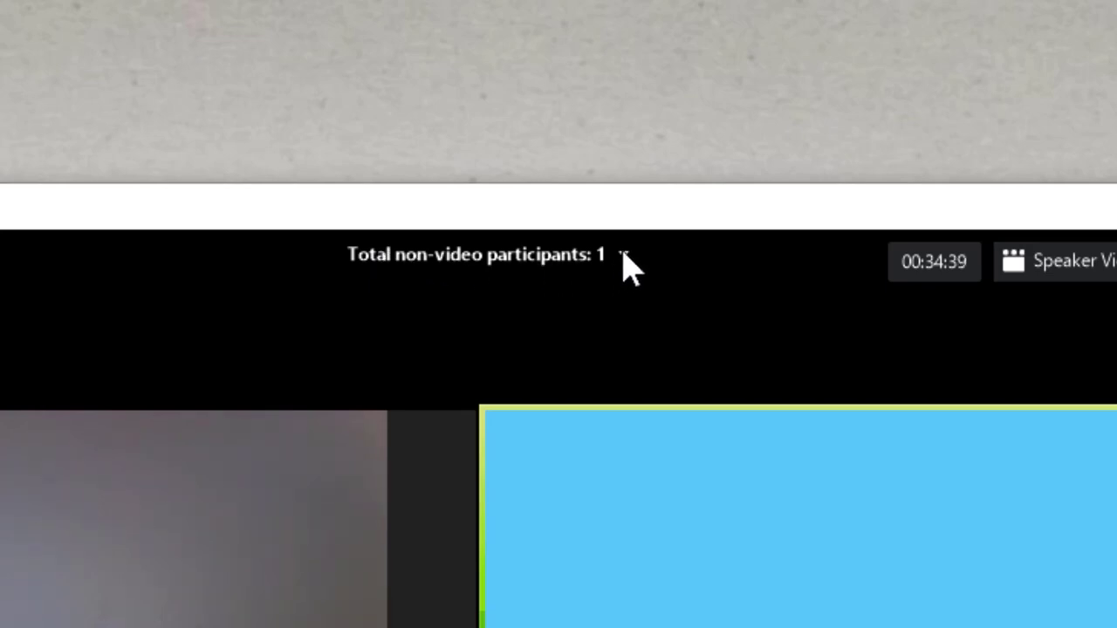
Show Non-Video Participants again on desktop and phone
{"action": "left_click", "coordinate": [623, 254]}
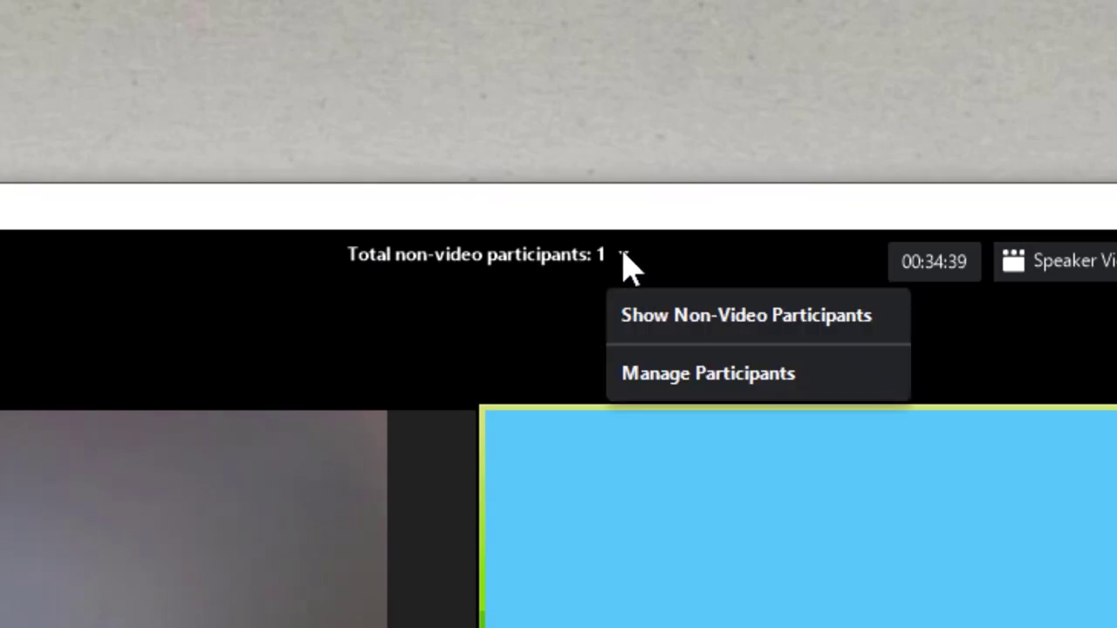
{"action": "left_click", "coordinate": [873, 334]}
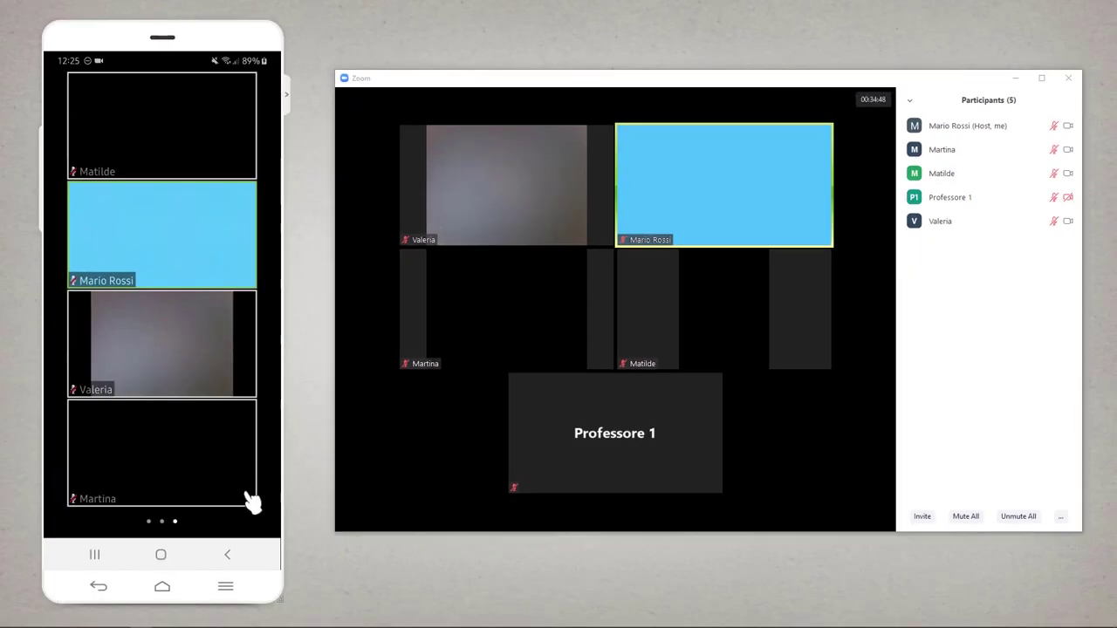
{"action": "left_click", "coordinate": [252, 502]}
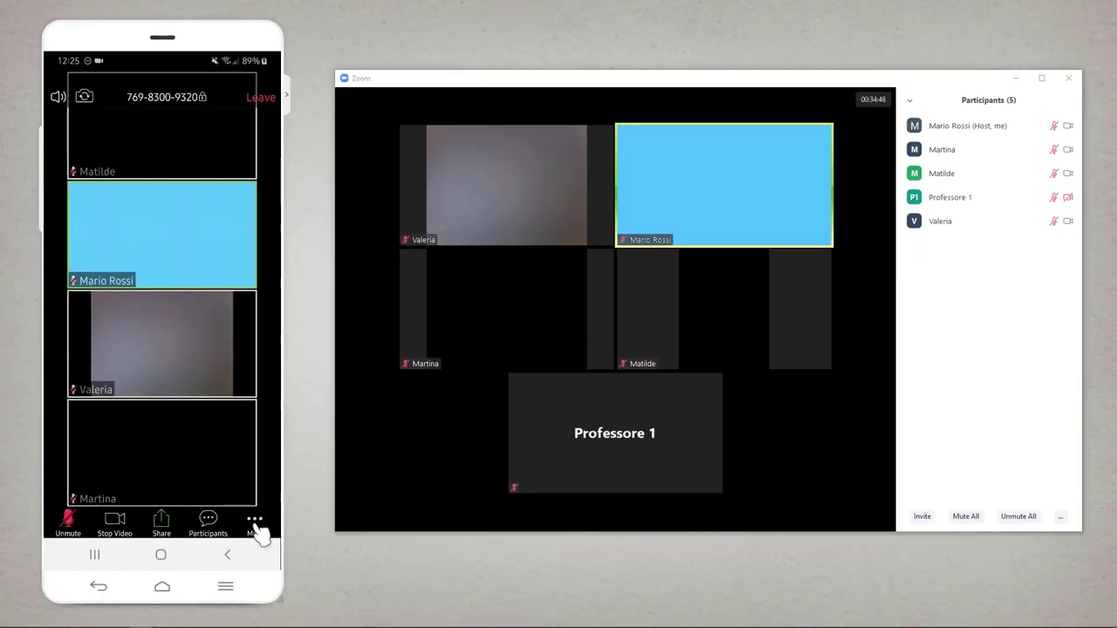
{"action": "left_click", "coordinate": [255, 524]}
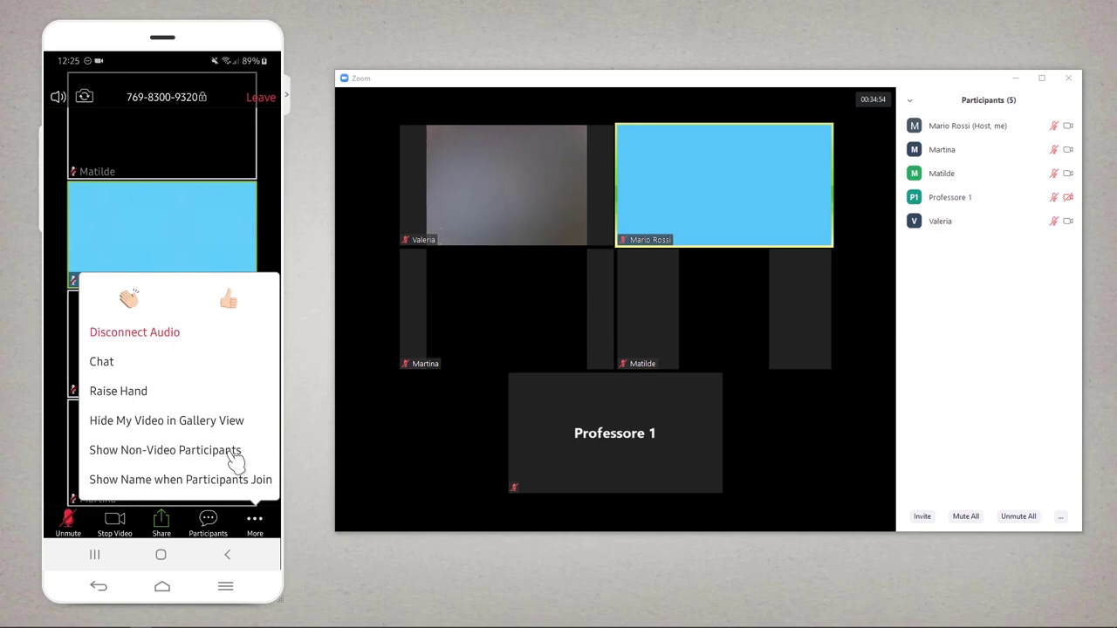
{"action": "left_click", "coordinate": [234, 451]}
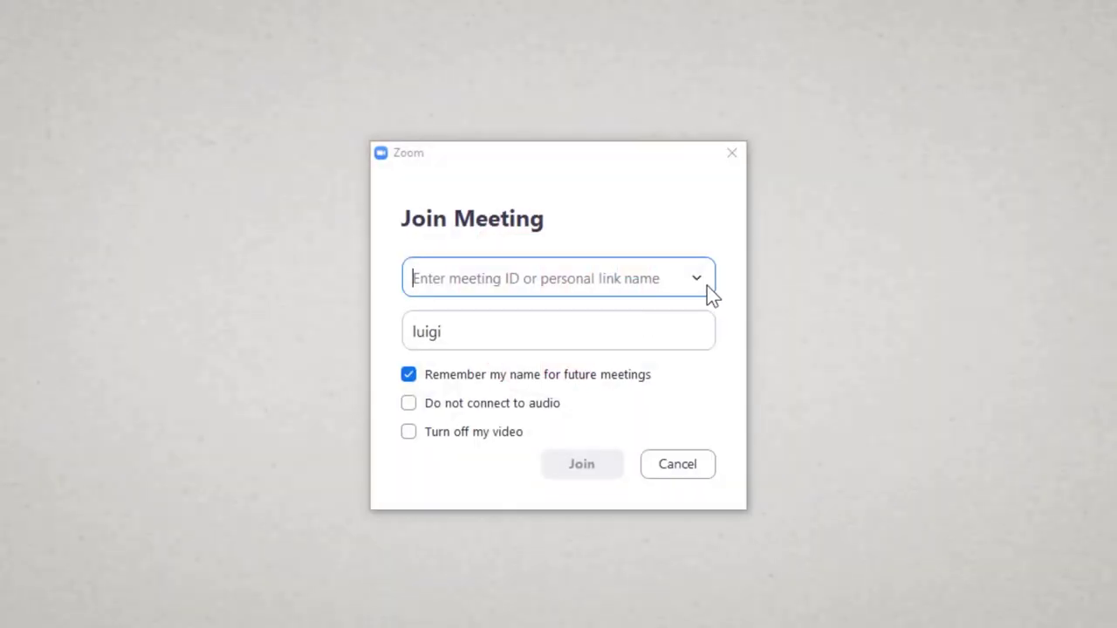
Join MEETING di prova from history without audio, then choose Claim Host in Participants
{"action": "left_click", "coordinate": [704, 283]}
{"action": "left_click", "coordinate": [493, 326]}
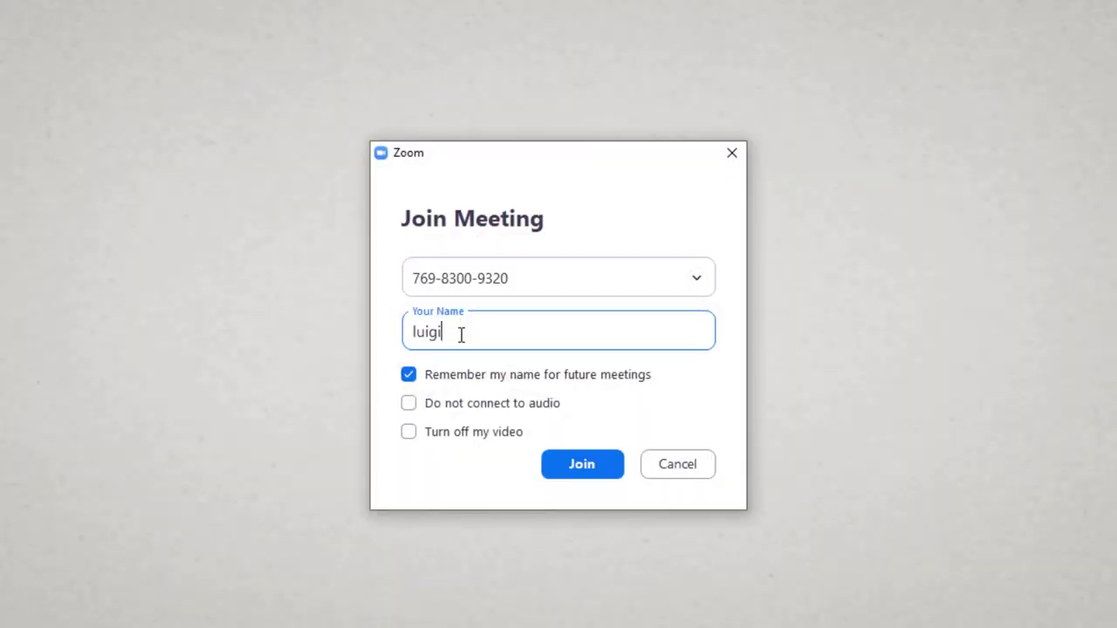
{"action": "left_click", "coordinate": [410, 405]}
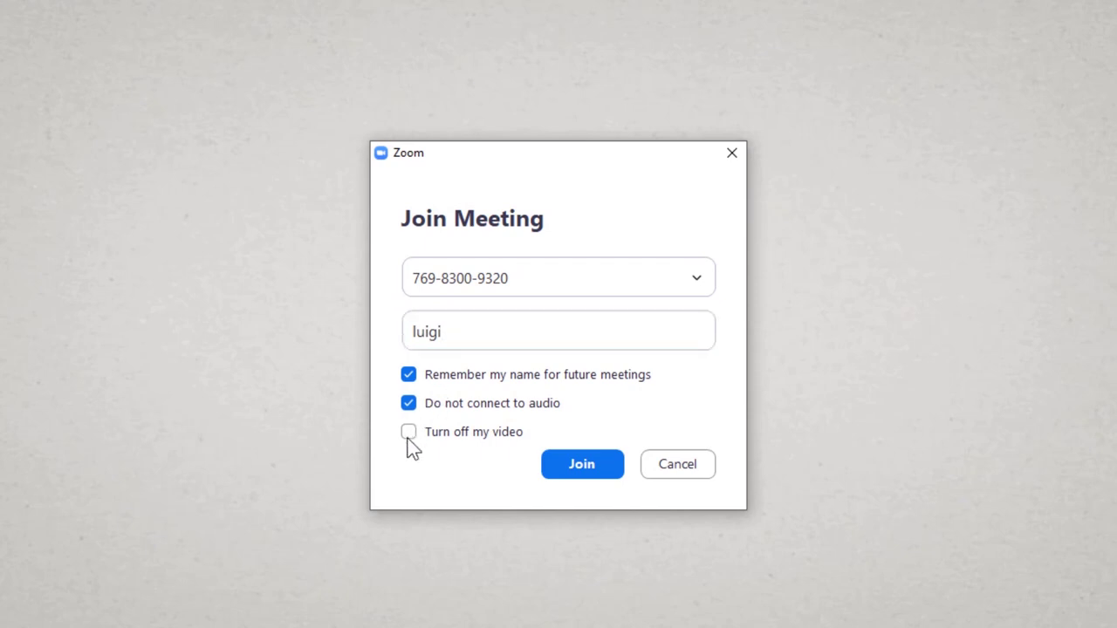
{"action": "left_click", "coordinate": [603, 476]}
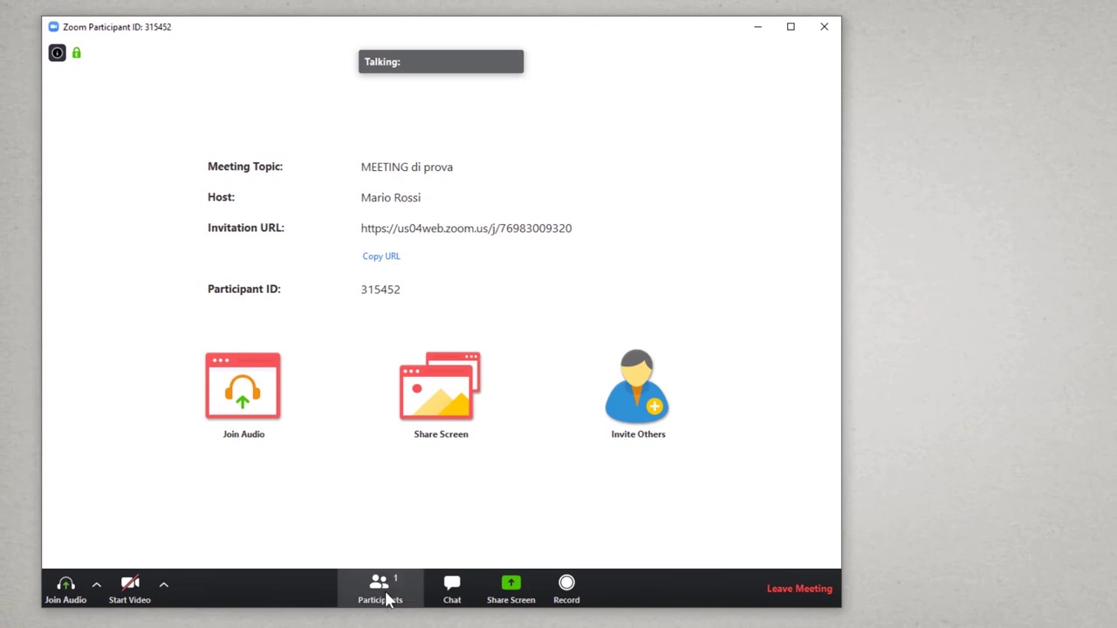
{"action": "left_click", "coordinate": [384, 596]}
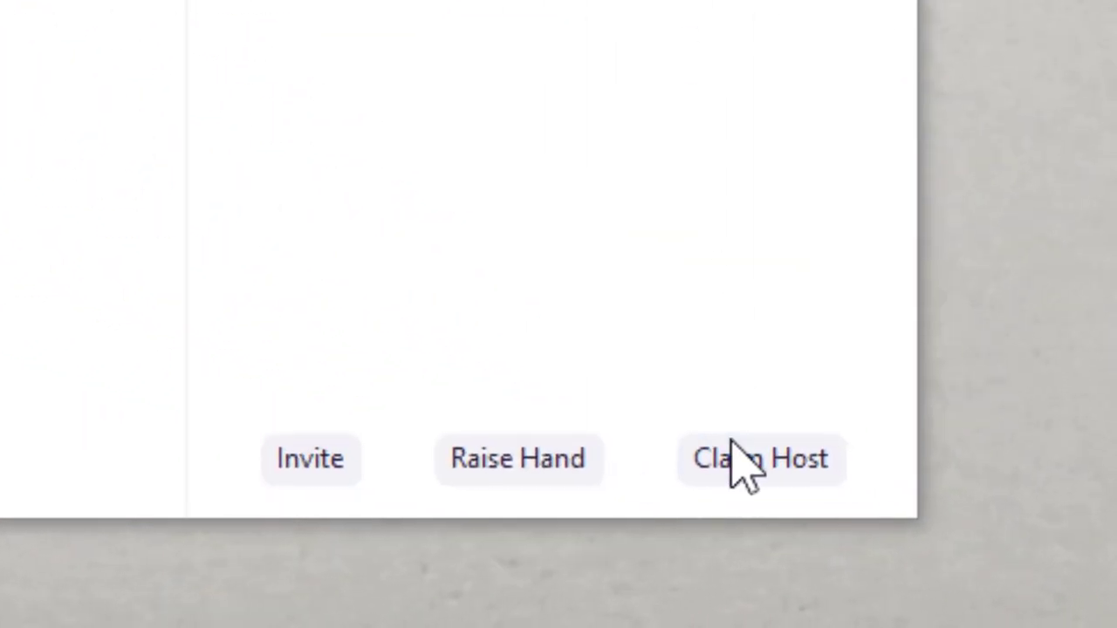
{"action": "left_click", "coordinate": [804, 476]}
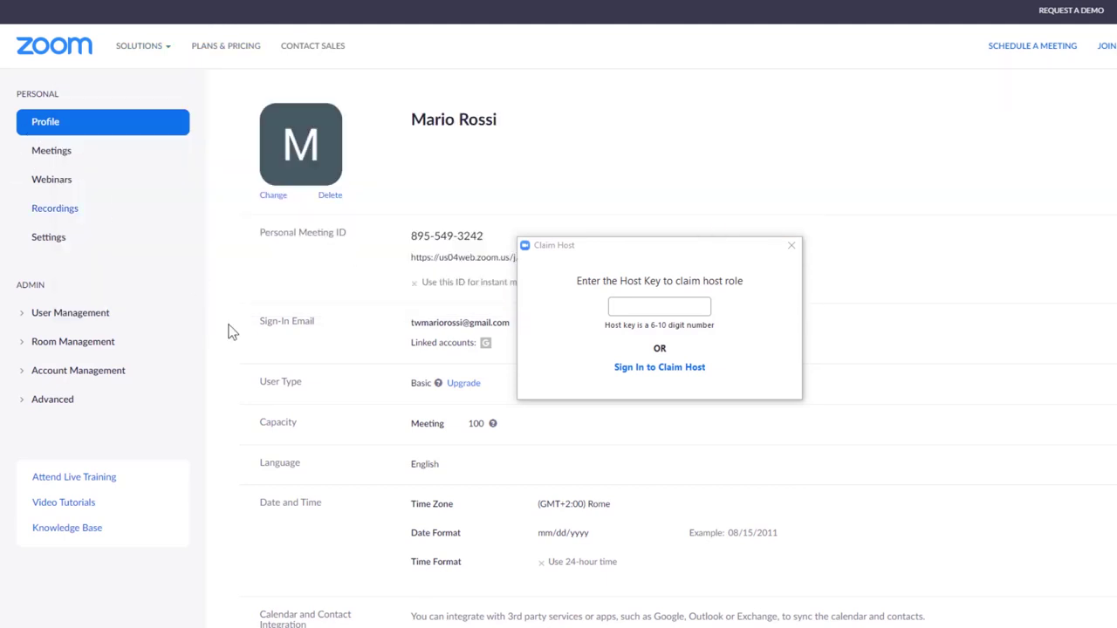
Reveal and copy the account's host key, paste it into Claim Host, and claim the host role
{"action": "scroll", "coordinate": [244, 471], "scroll_direction": "down", "scroll_amount": 5}
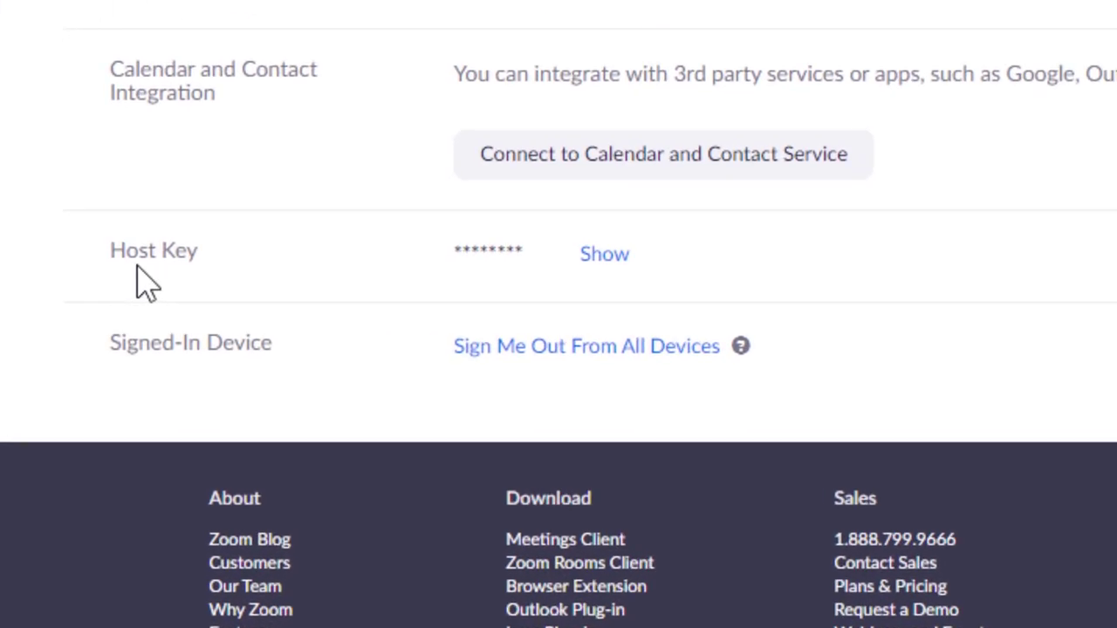
{"action": "left_click", "coordinate": [627, 263]}
{"action": "left_click_drag", "start_coordinate": [532, 251], "coordinate": [456, 279]}
{"action": "key", "text": "ctrl+c"}
{"action": "left_click", "coordinate": [823, 299]}
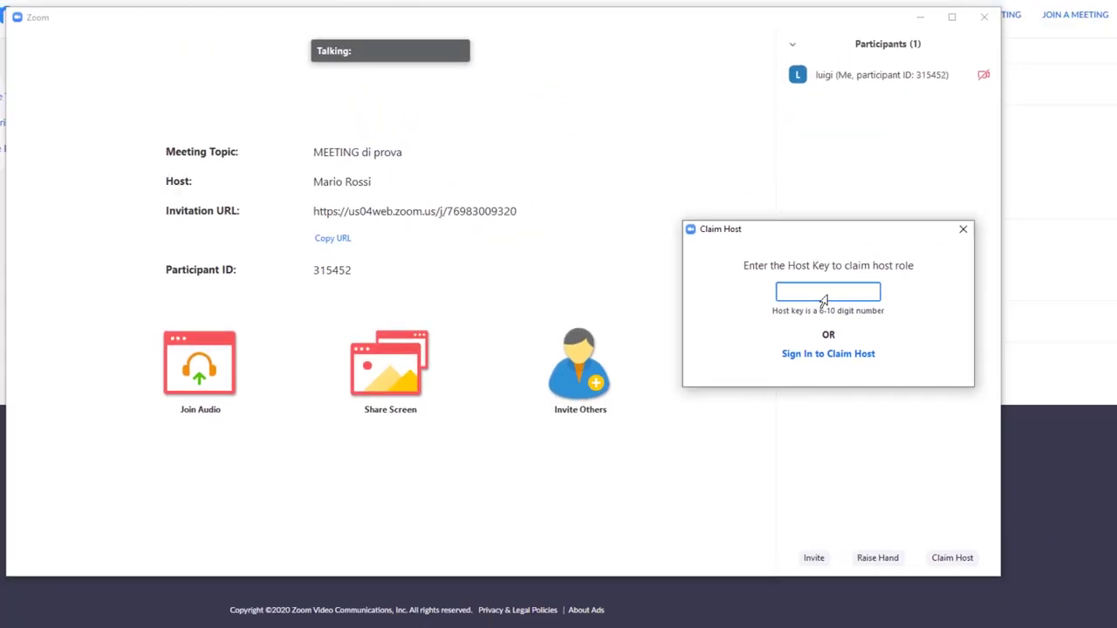
{"action": "key", "text": "ctrl+v"}
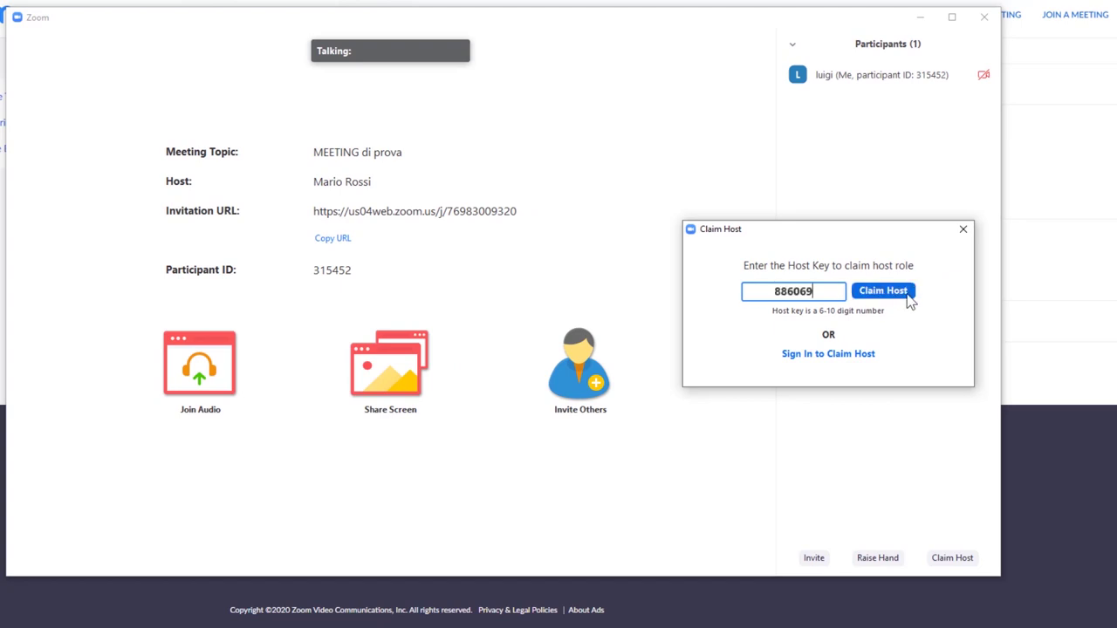
{"action": "left_click", "coordinate": [908, 295]}
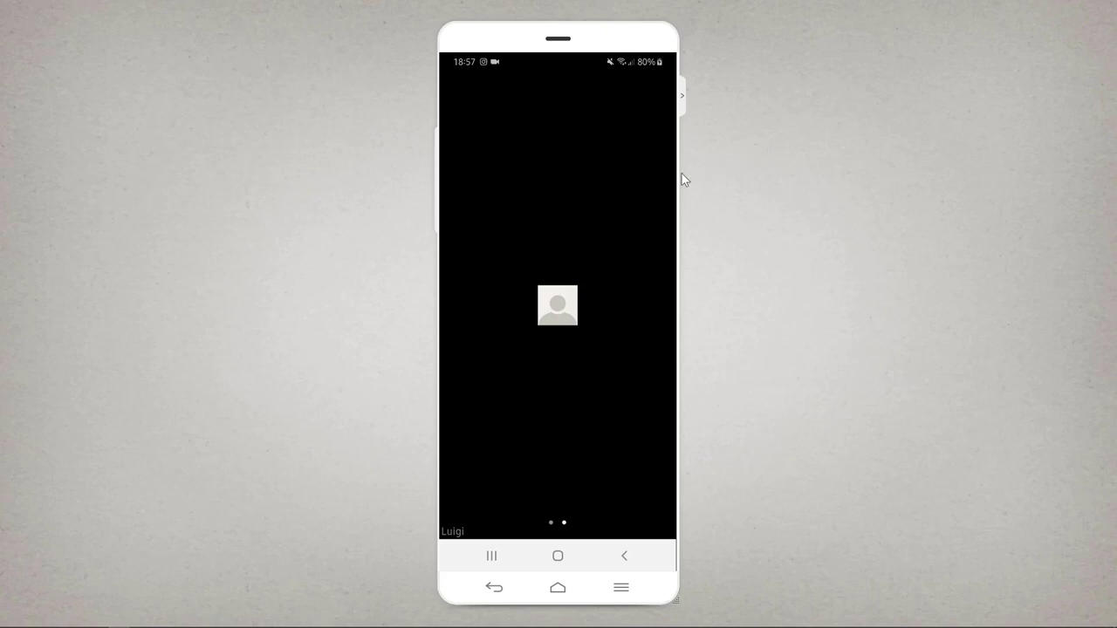
{"action": "left_click", "coordinate": [564, 220]}
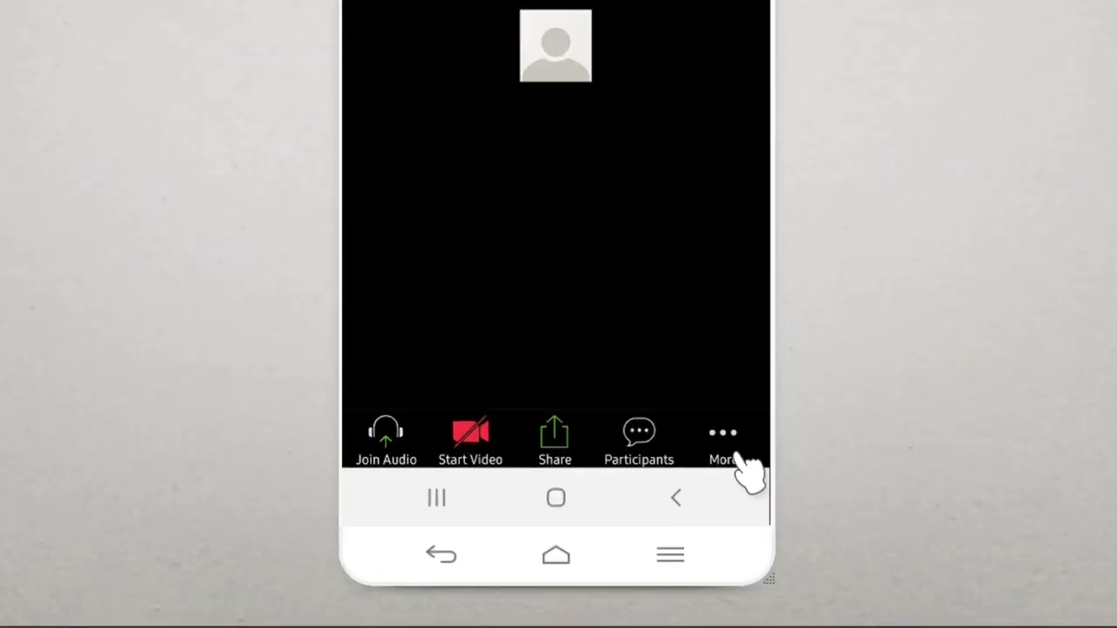
{"action": "left_click", "coordinate": [650, 522]}
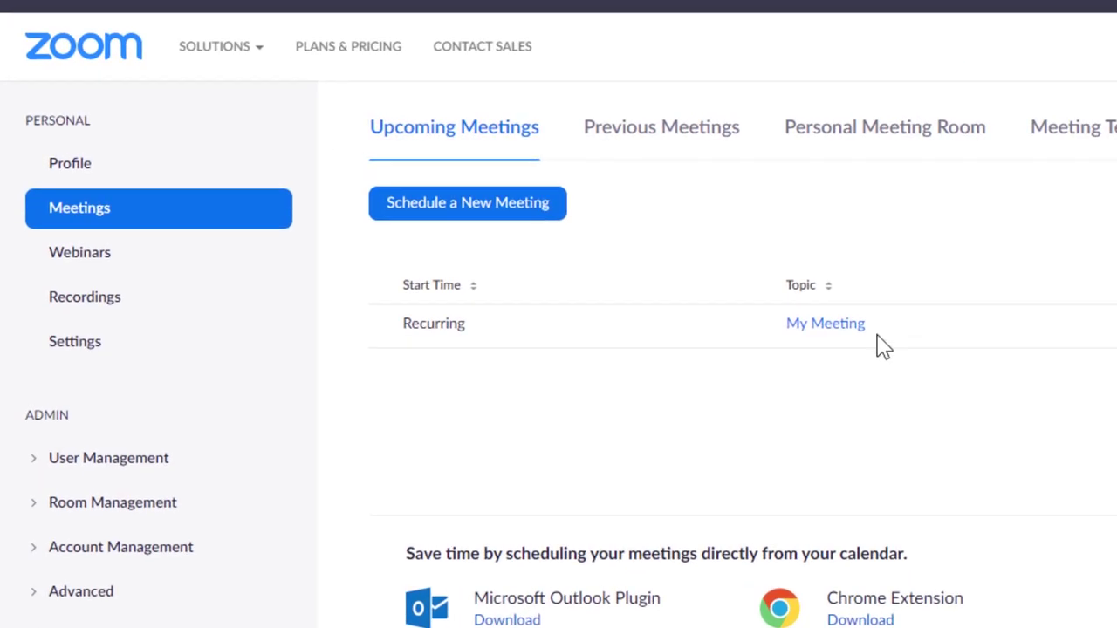
{"action": "left_click", "coordinate": [709, 298]}
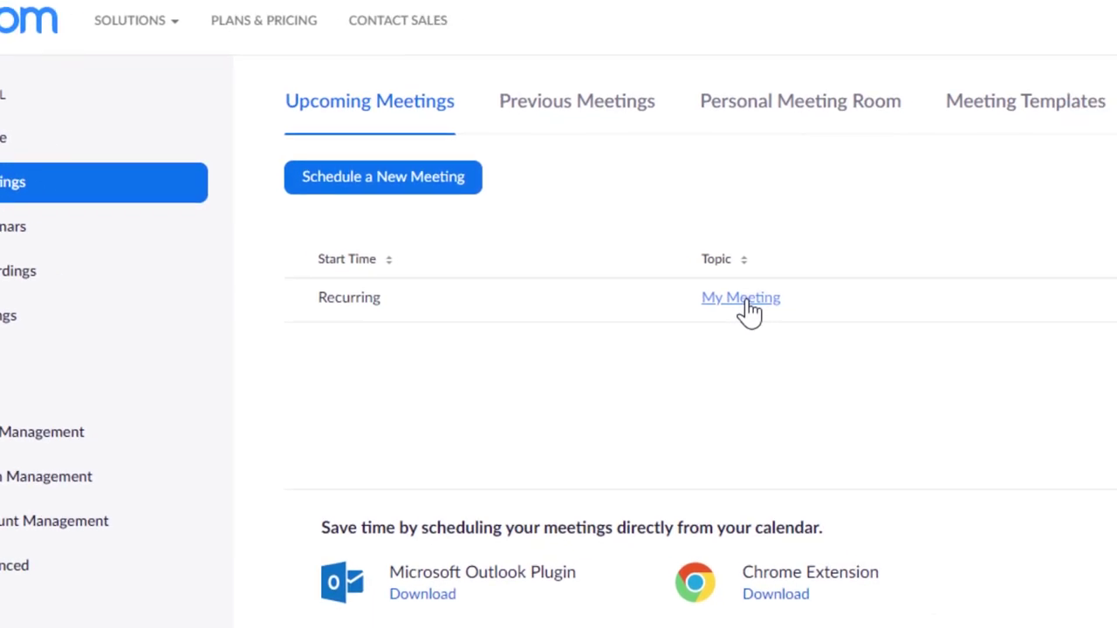
{"action": "scroll", "coordinate": [558, 349], "scroll_direction": "down", "scroll_amount": 5}
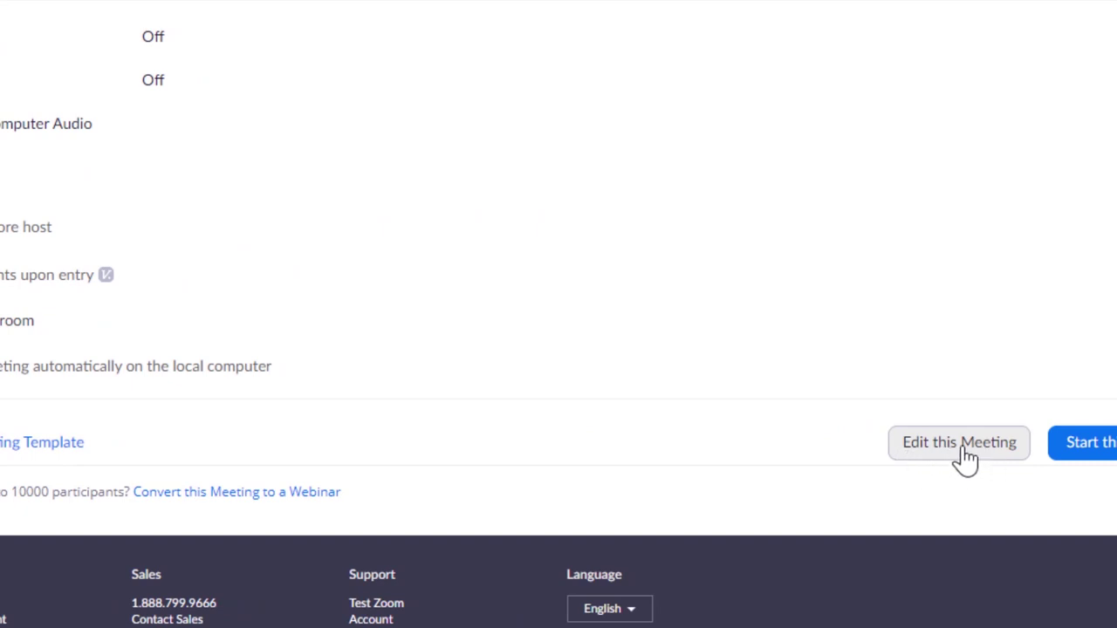
{"action": "left_click", "coordinate": [1032, 377]}
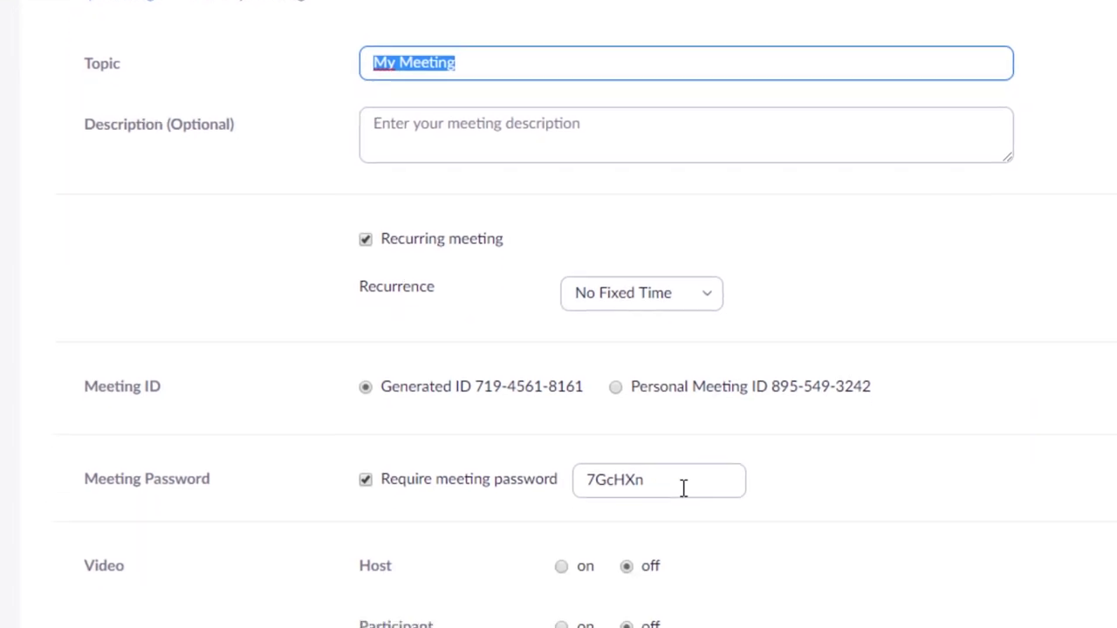
{"action": "left_click", "coordinate": [731, 567]}
{"action": "double_click", "coordinate": [628, 466]}
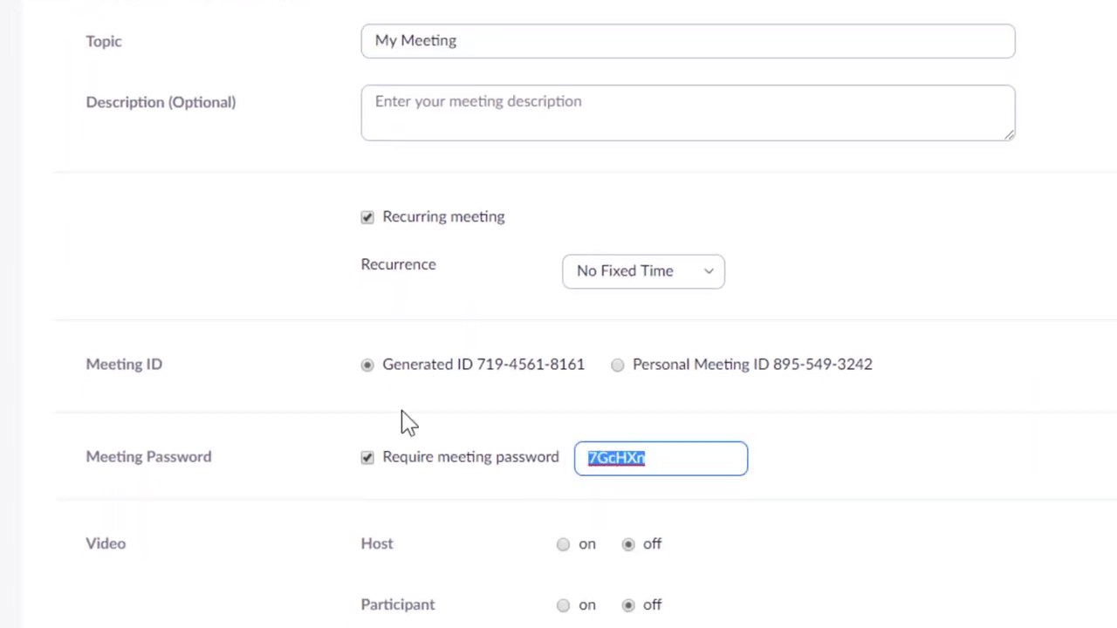
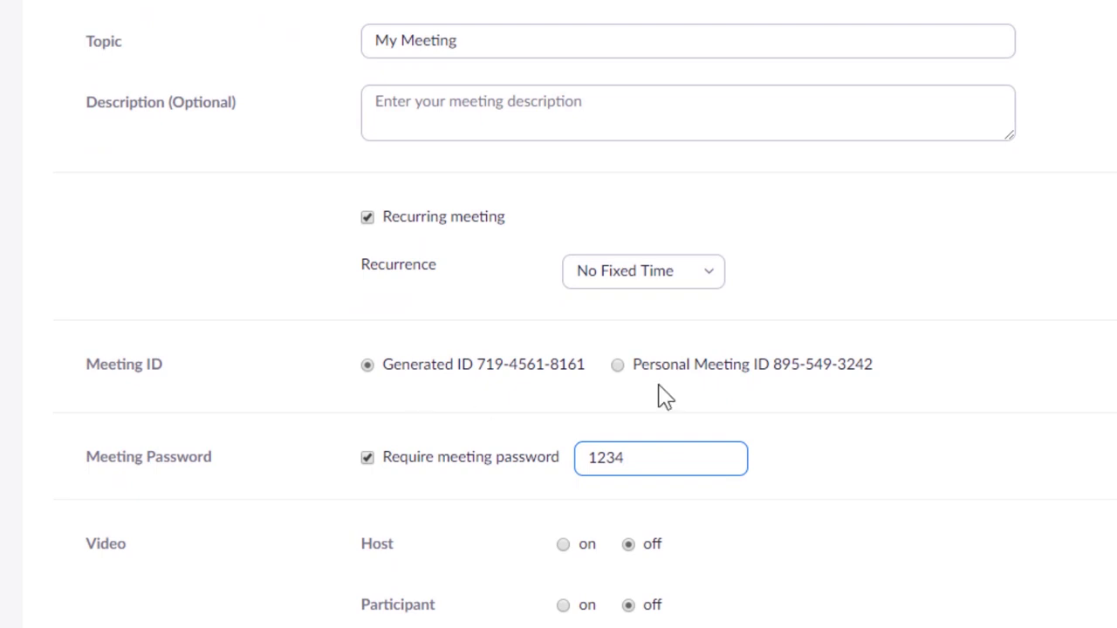
{"action": "scroll", "coordinate": [643, 349], "scroll_direction": "down", "scroll_amount": 7}
{"action": "left_click", "coordinate": [407, 517]}
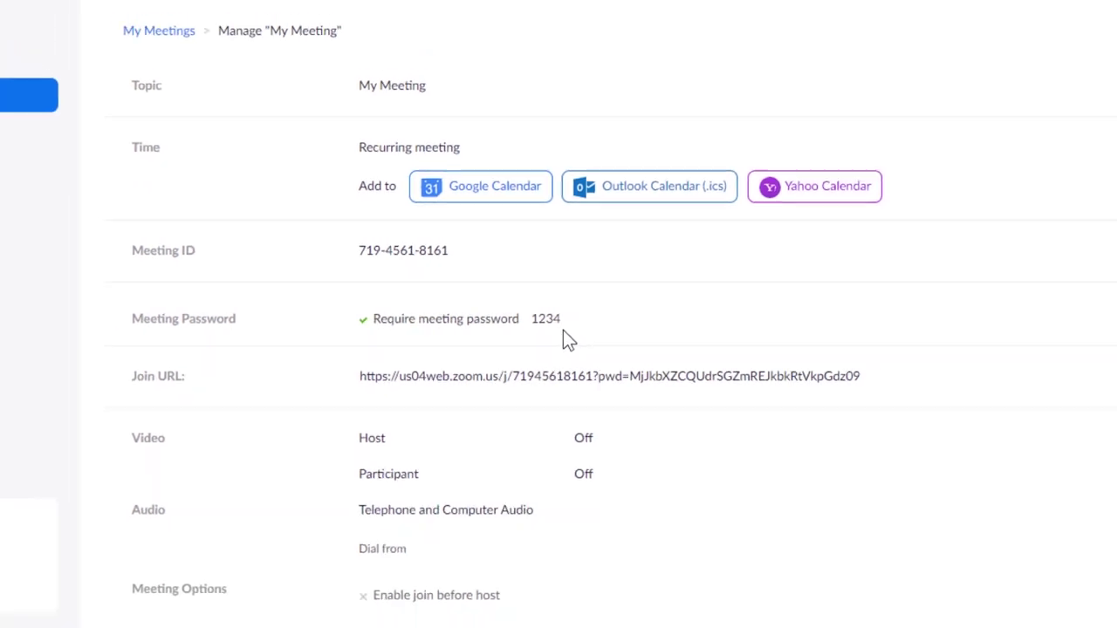
Reopen My Meeting's edit form and select the meeting password value
{"action": "scroll", "coordinate": [615, 345], "scroll_direction": "down", "scroll_amount": 5}
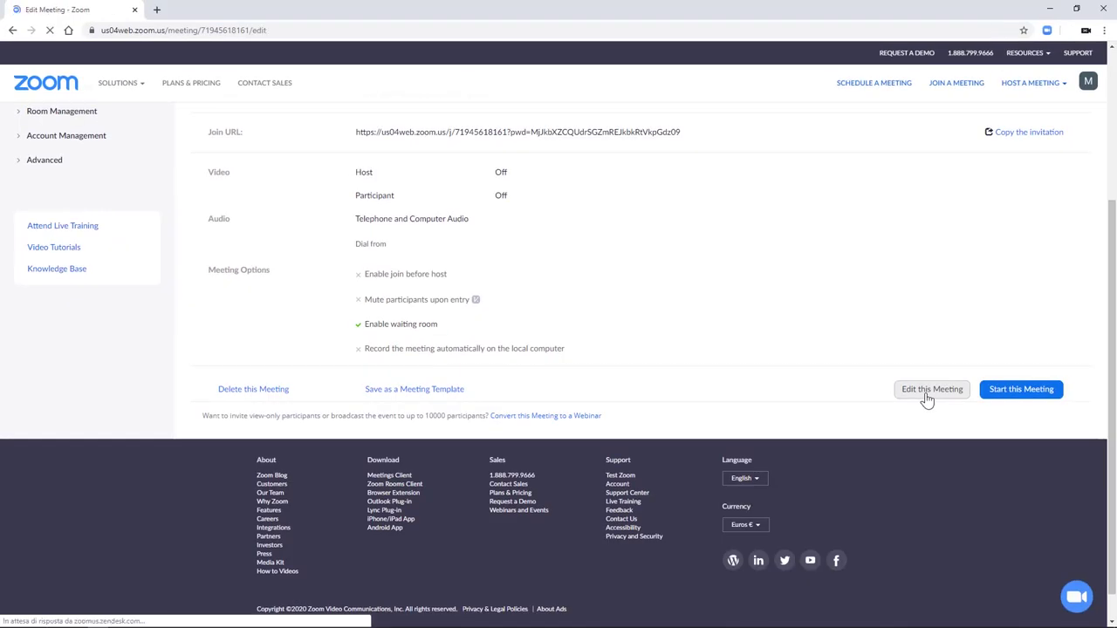
{"action": "left_click", "coordinate": [929, 392]}
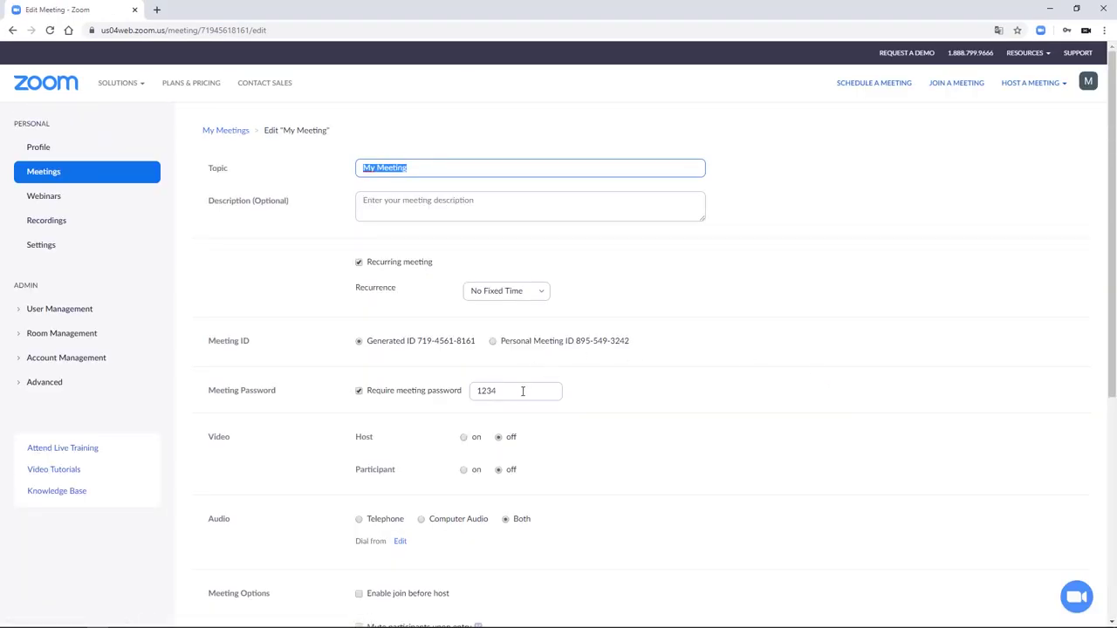
{"action": "double_click", "coordinate": [523, 391]}
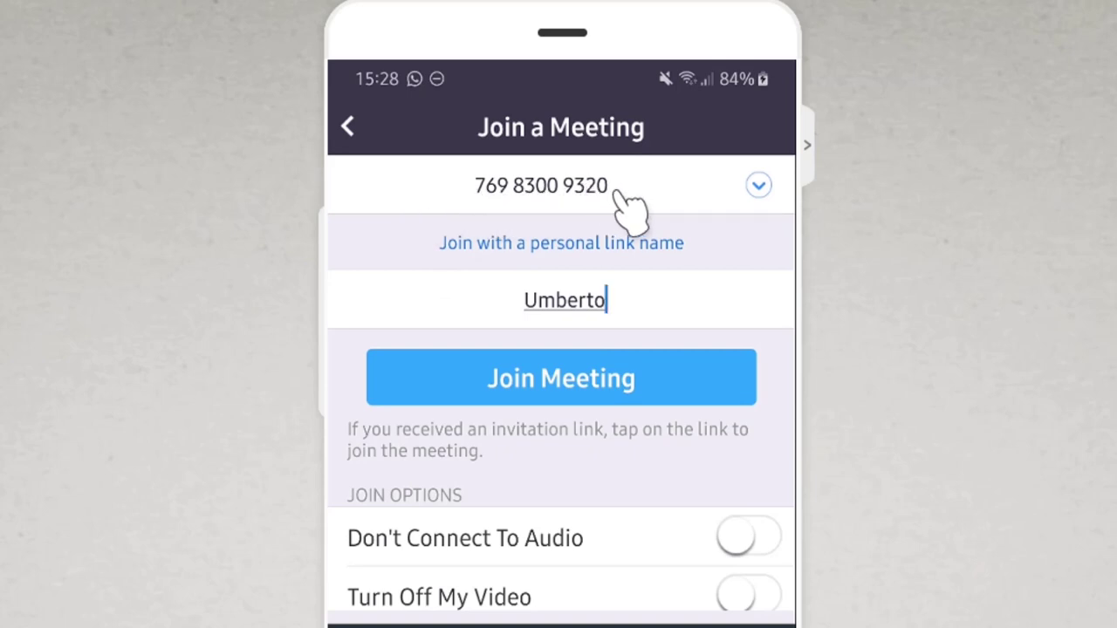
{"action": "left_click", "coordinate": [517, 384]}
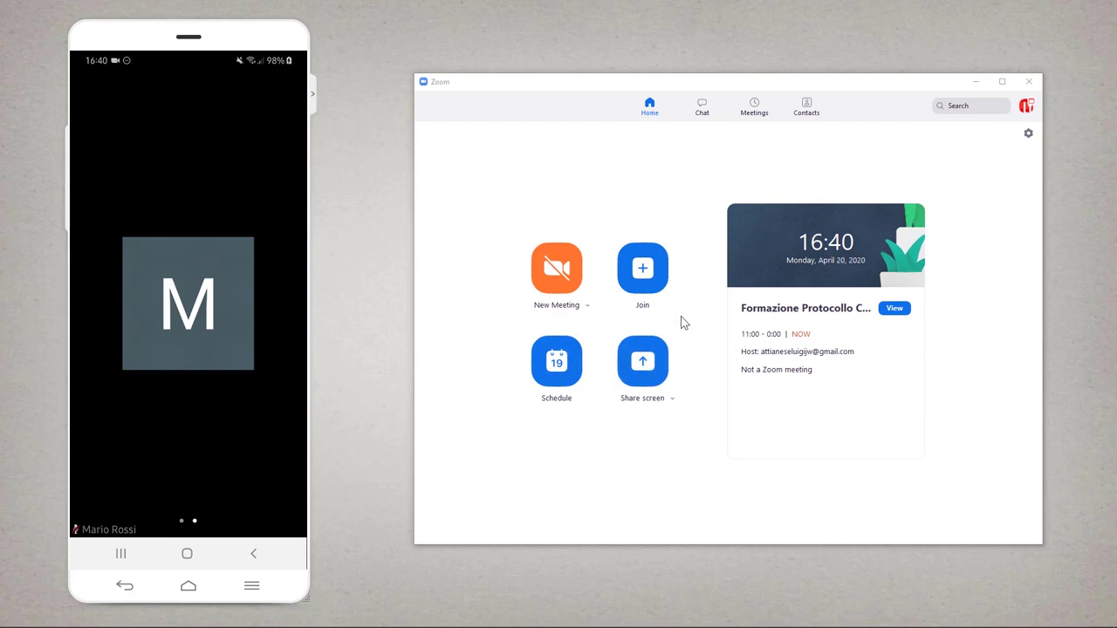
Start sharing the desktop screen into the phone's meeting, entering the sharing key
{"action": "left_click", "coordinate": [688, 369]}
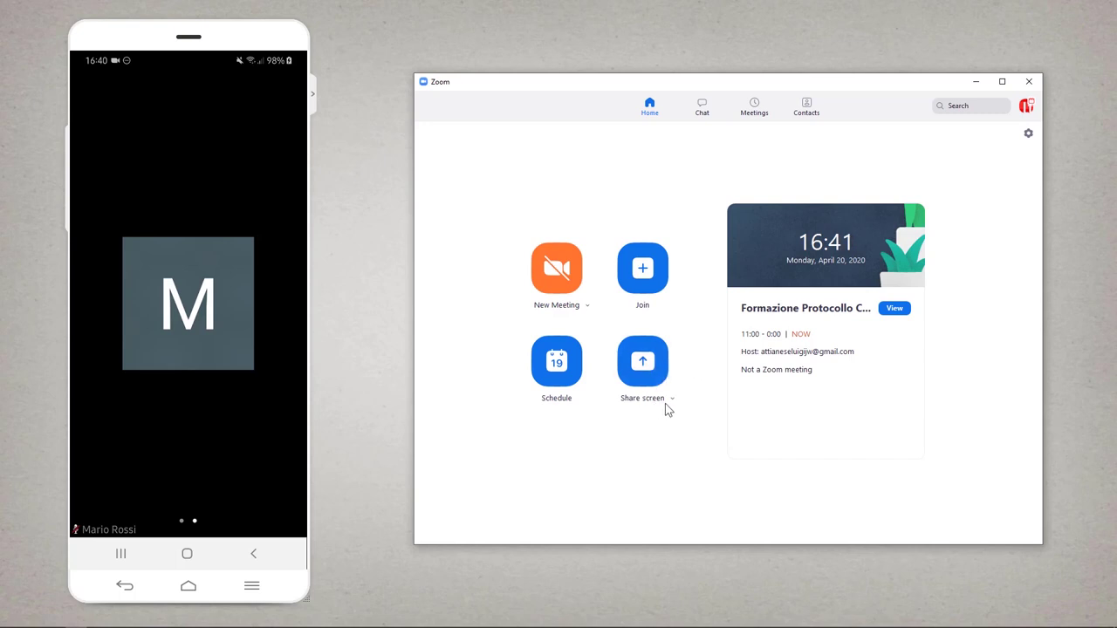
{"action": "left_click", "coordinate": [670, 401]}
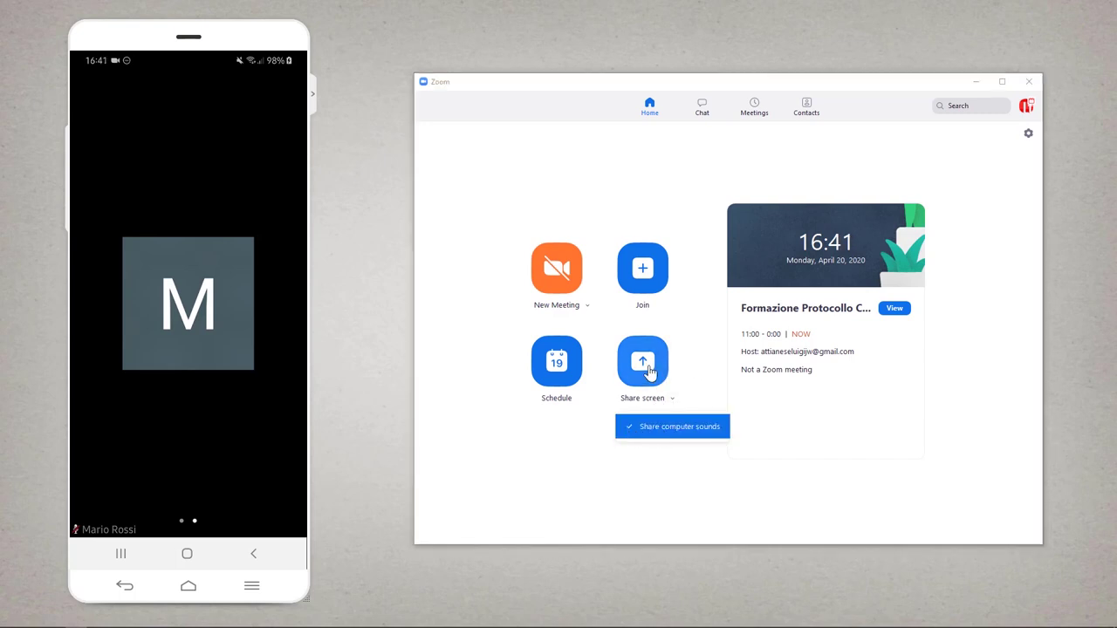
{"action": "left_click", "coordinate": [643, 367]}
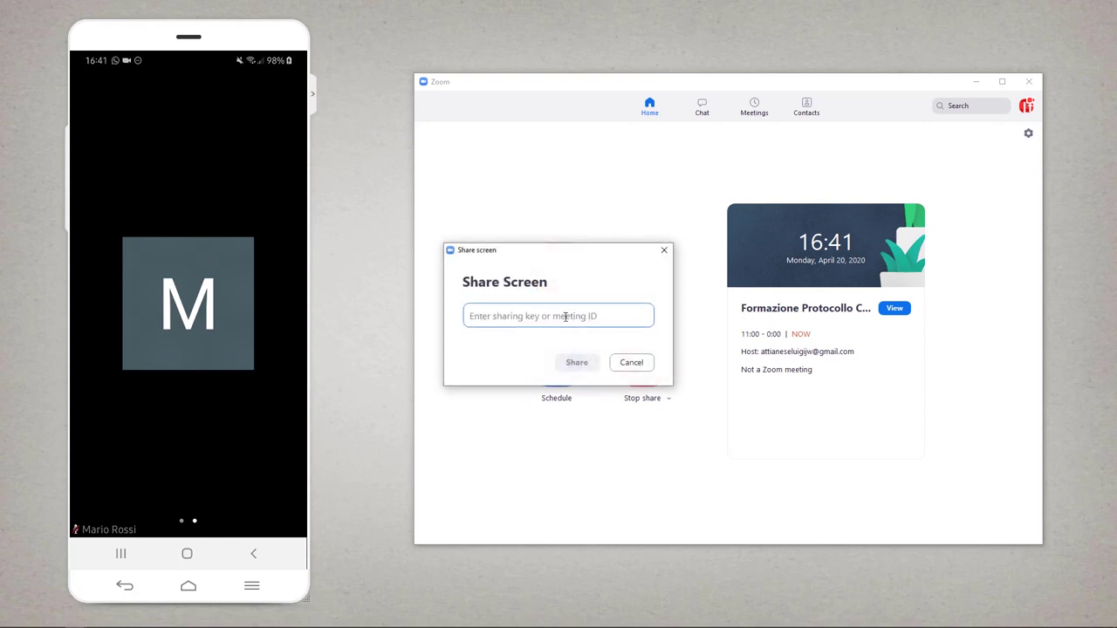
{"action": "left_click", "coordinate": [266, 211]}
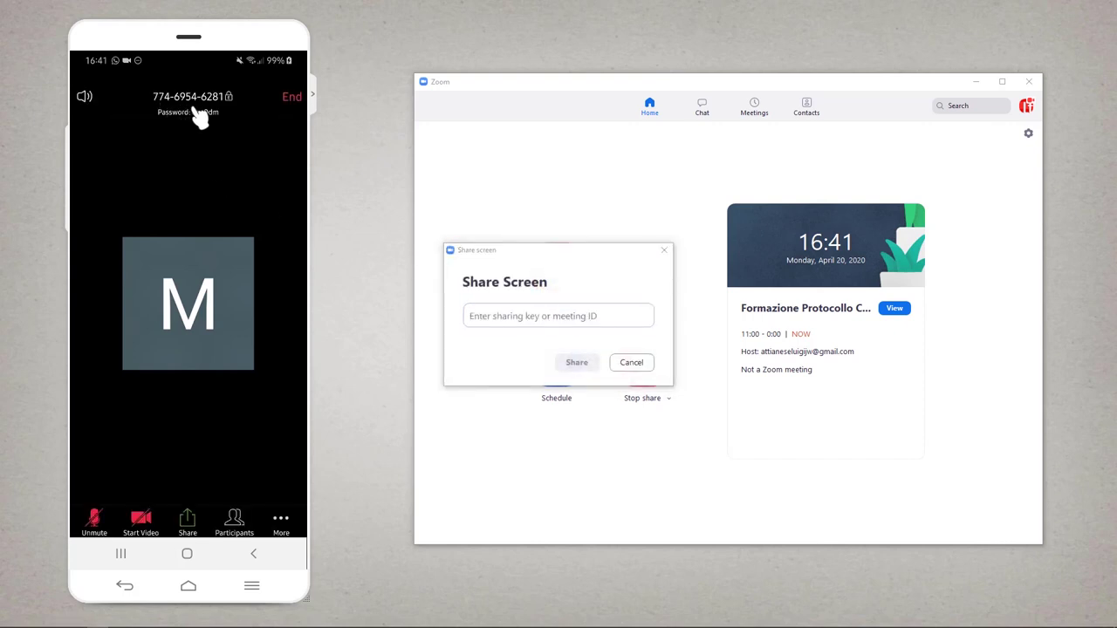
{"action": "left_click", "coordinate": [529, 318]}
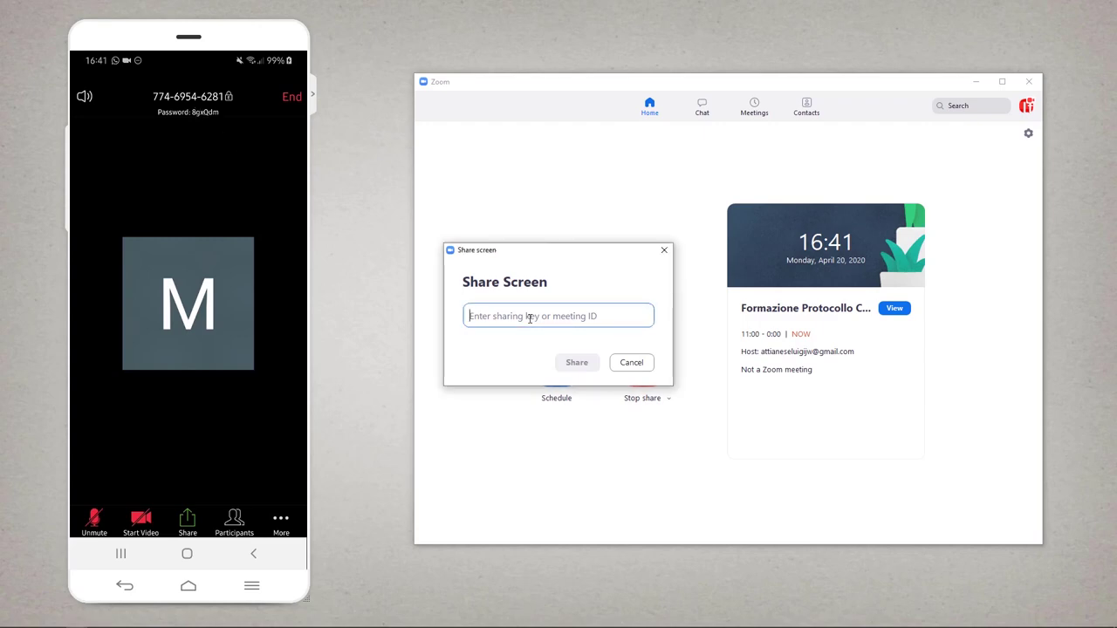
{"action": "type", "text": "7"}
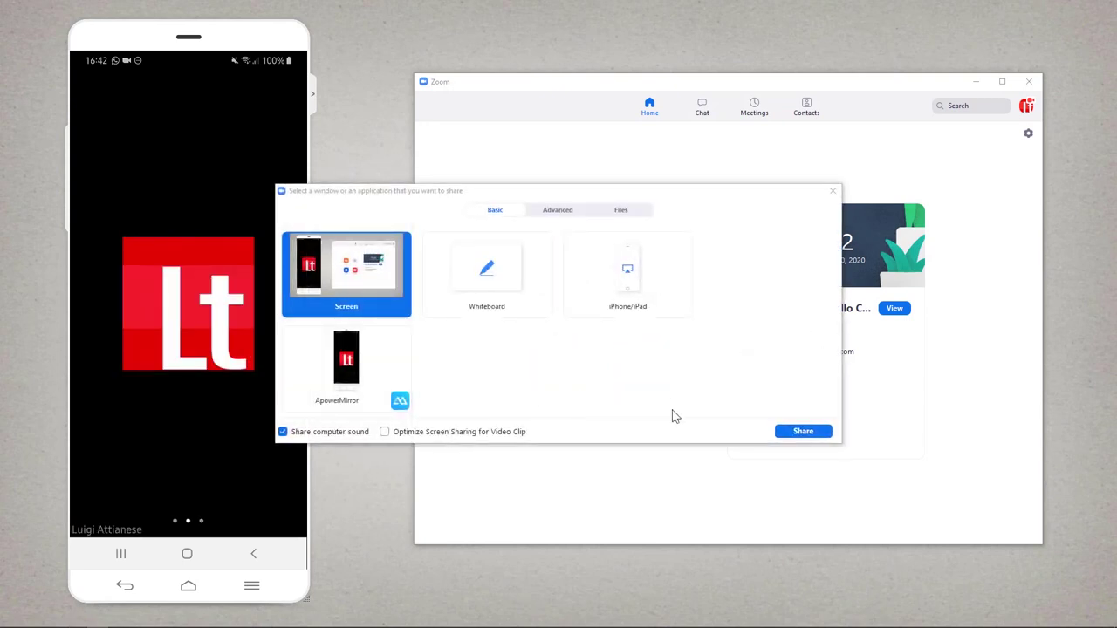
Share a Whiteboard, then shrink and move its window to reveal the phone
{"action": "left_click", "coordinate": [508, 266]}
{"action": "left_click", "coordinate": [786, 431]}
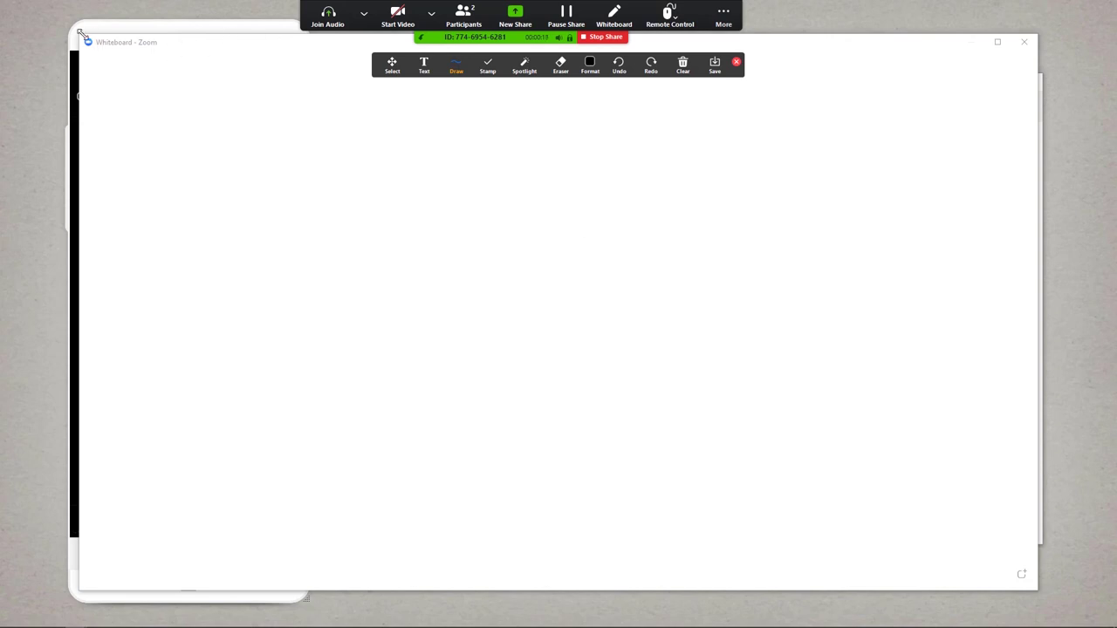
{"action": "left_click_drag", "start_coordinate": [80, 33], "coordinate": [482, 248]}
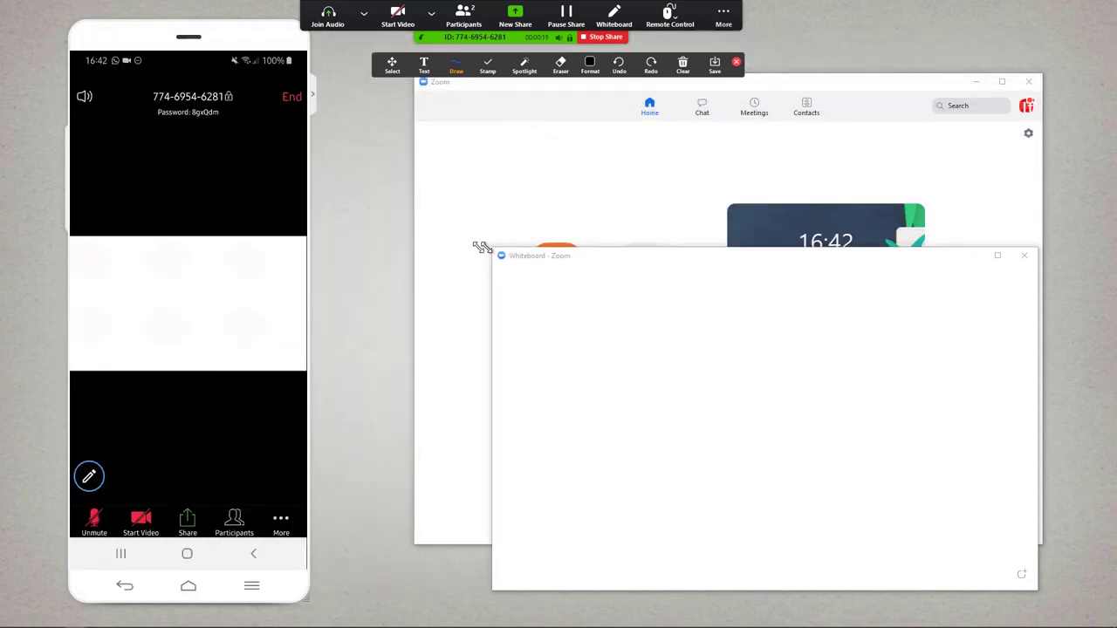
{"action": "left_click_drag", "start_coordinate": [711, 258], "coordinate": [702, 173]}
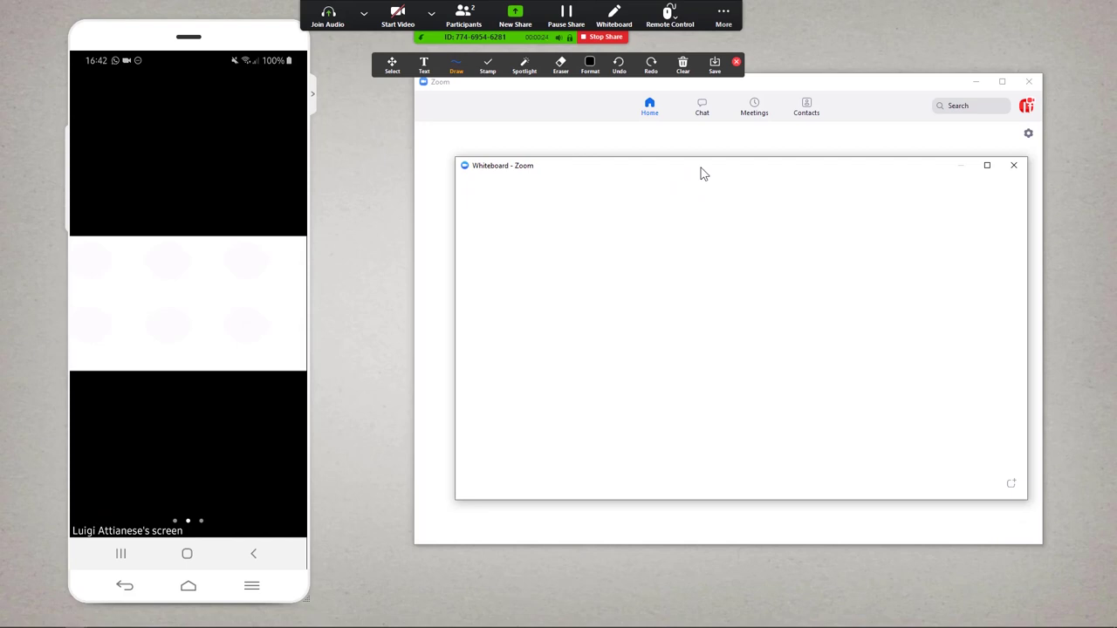
Draw a curved U-shaped arc on the whiteboard
{"action": "mouse_move", "coordinate": [677, 270]}
{"action": "left_mouse_down"}
{"action": "mouse_move", "coordinate": [646, 347]}
{"action": "mouse_move", "coordinate": [853, 382]}
{"action": "left_mouse_up"}
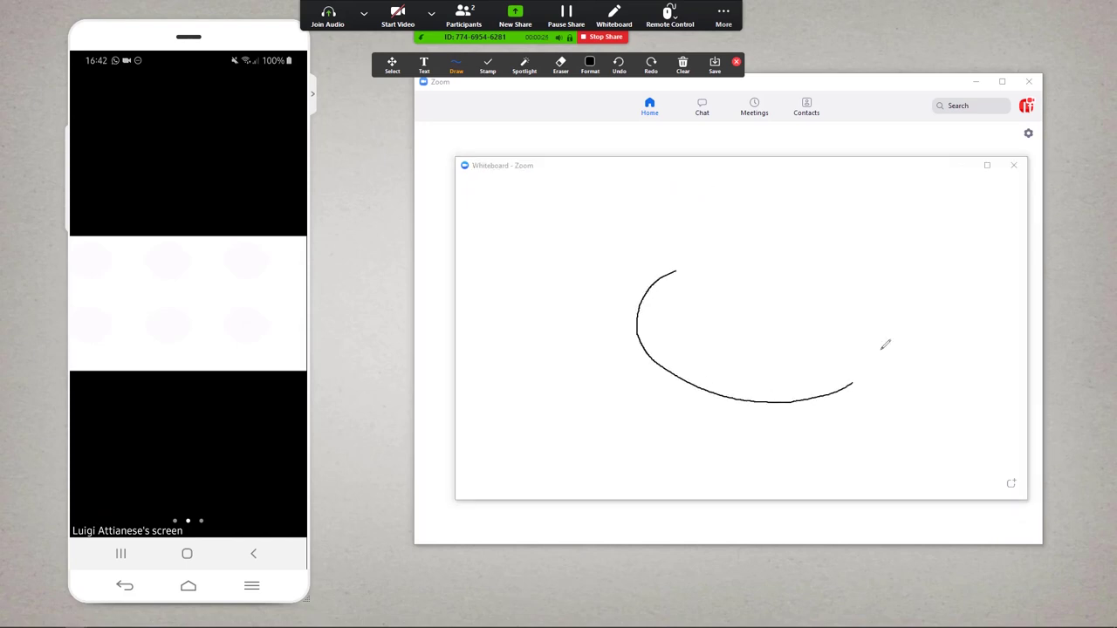
{"action": "left_click_drag", "start_coordinate": [884, 348], "coordinate": [898, 282]}
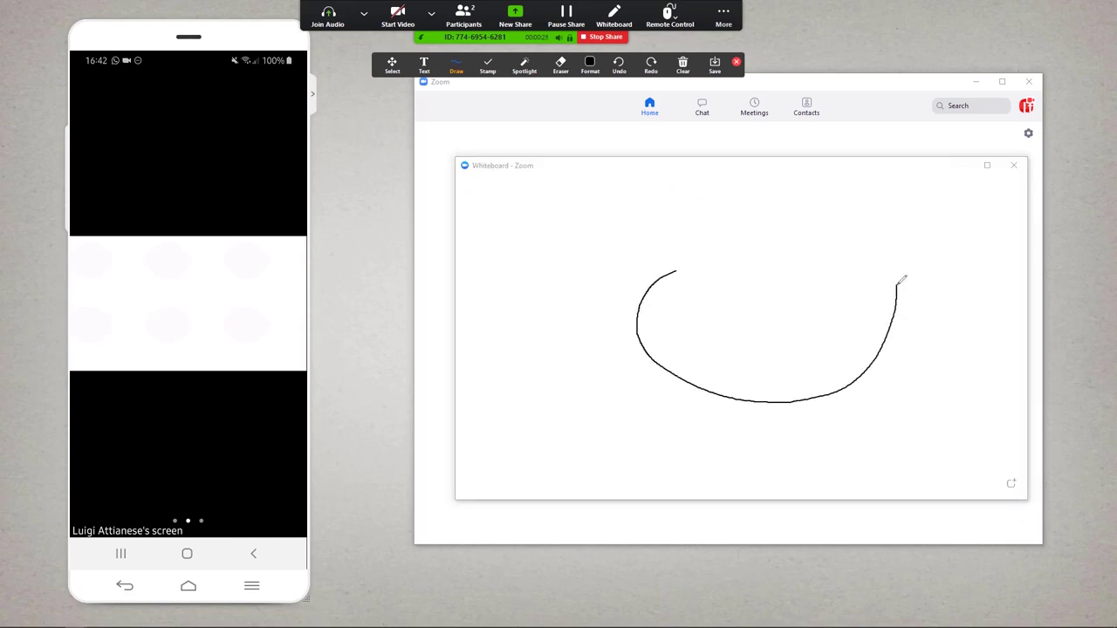
{"action": "left_click", "coordinate": [236, 300]}
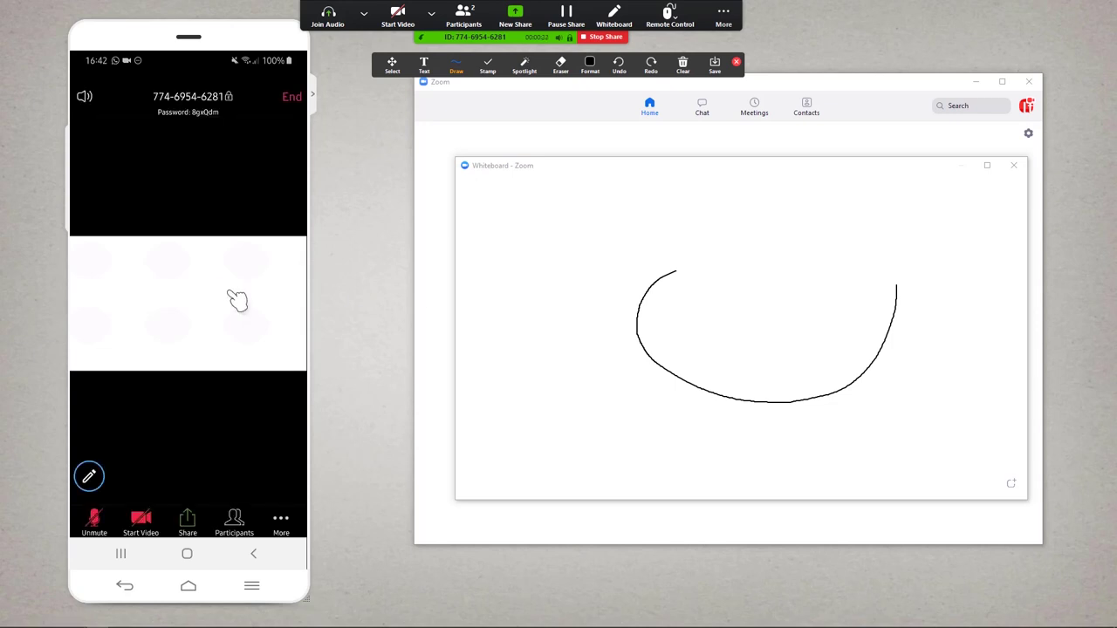
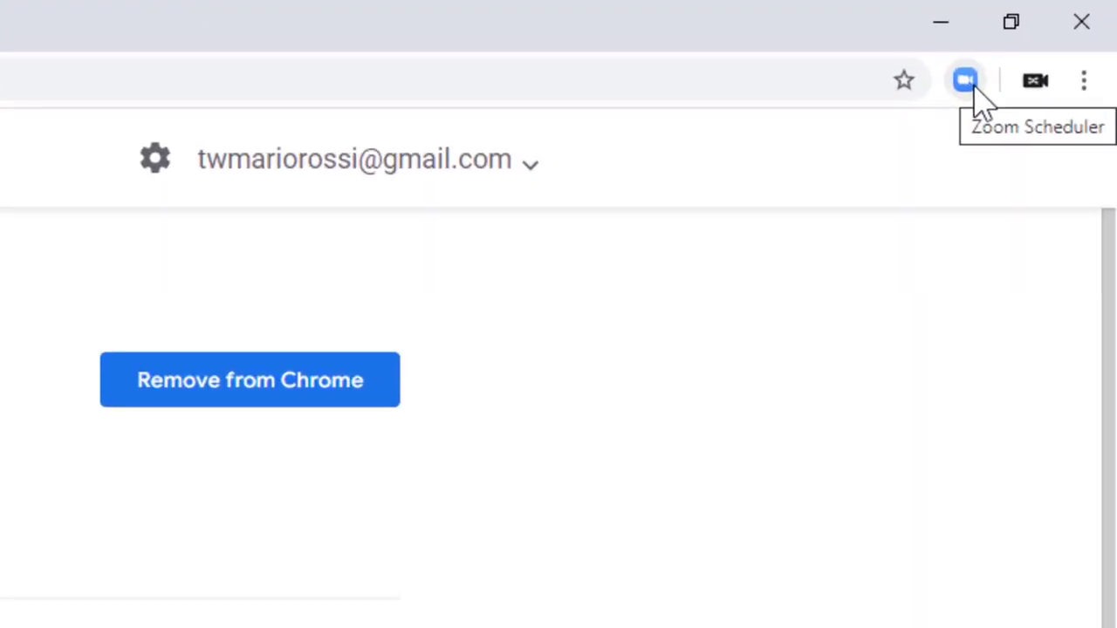
Start scheduling a new meeting from the Zoom Scheduler Chrome extension
{"action": "left_click", "coordinate": [976, 89]}
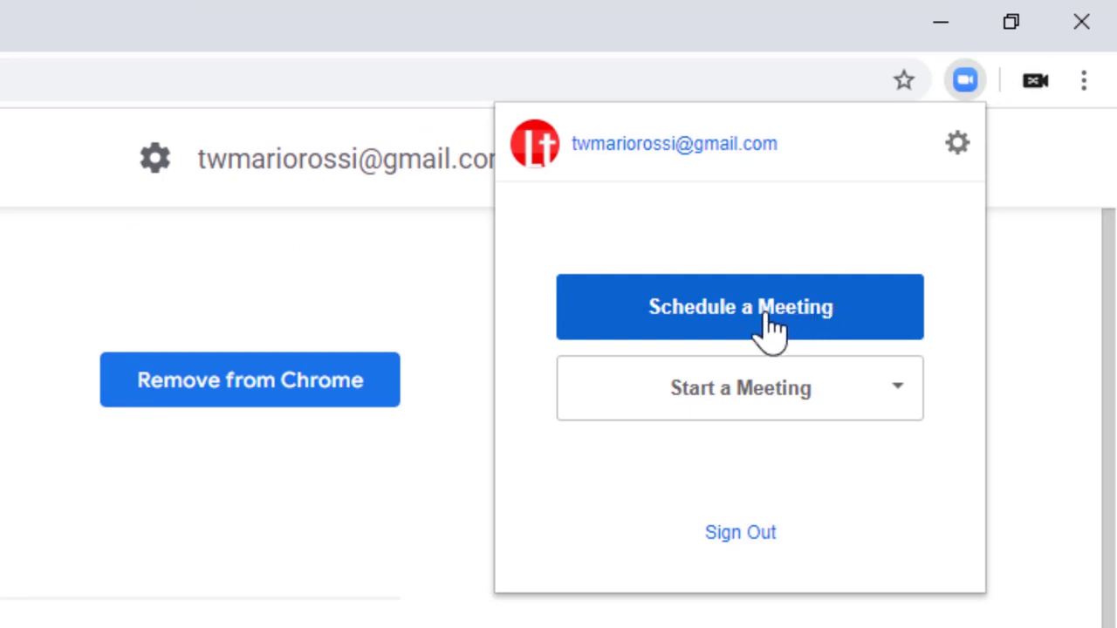
{"action": "mouse_move", "coordinate": [636, 403]}
{"action": "left_click", "coordinate": [769, 318]}
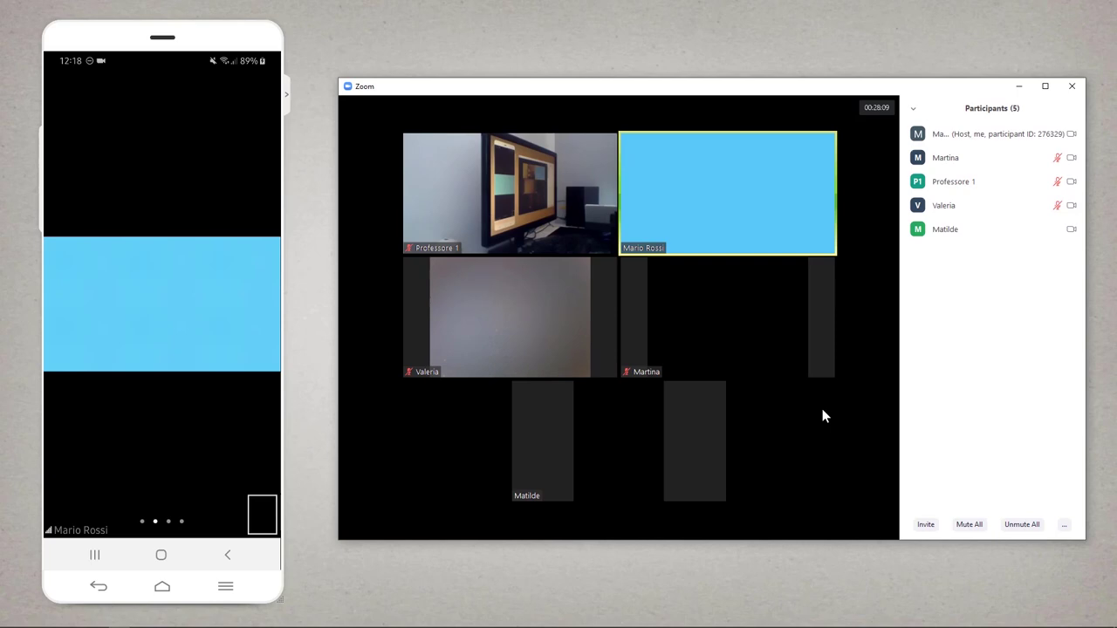
Reveal the meeting toolbar and bring up the Join Audio choices
{"action": "mouse_move", "coordinate": [358, 535]}
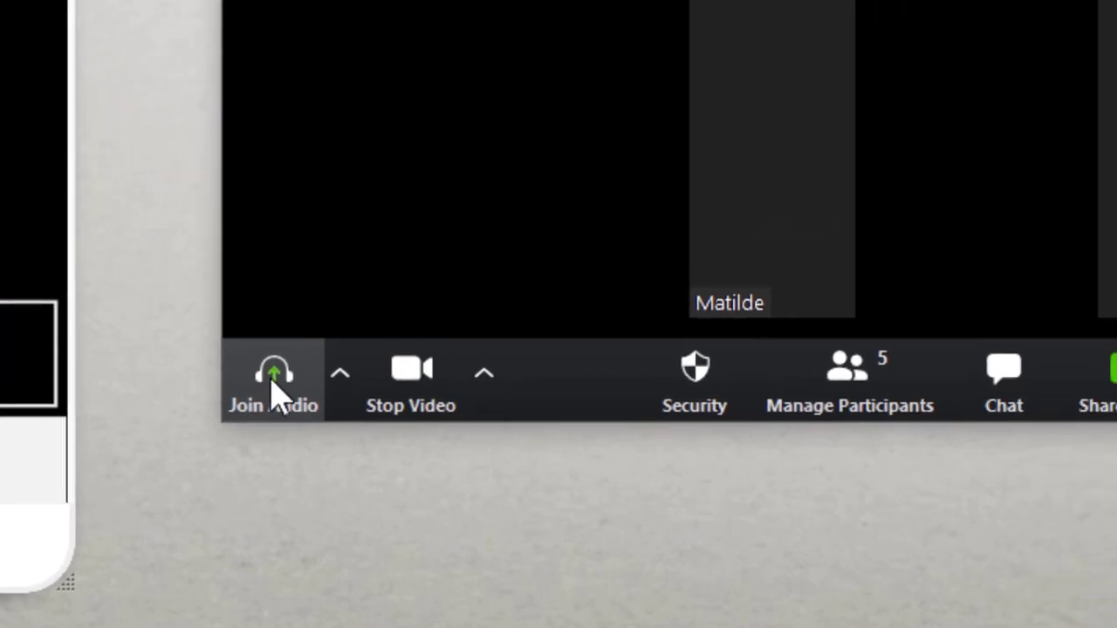
{"action": "left_click", "coordinate": [273, 384]}
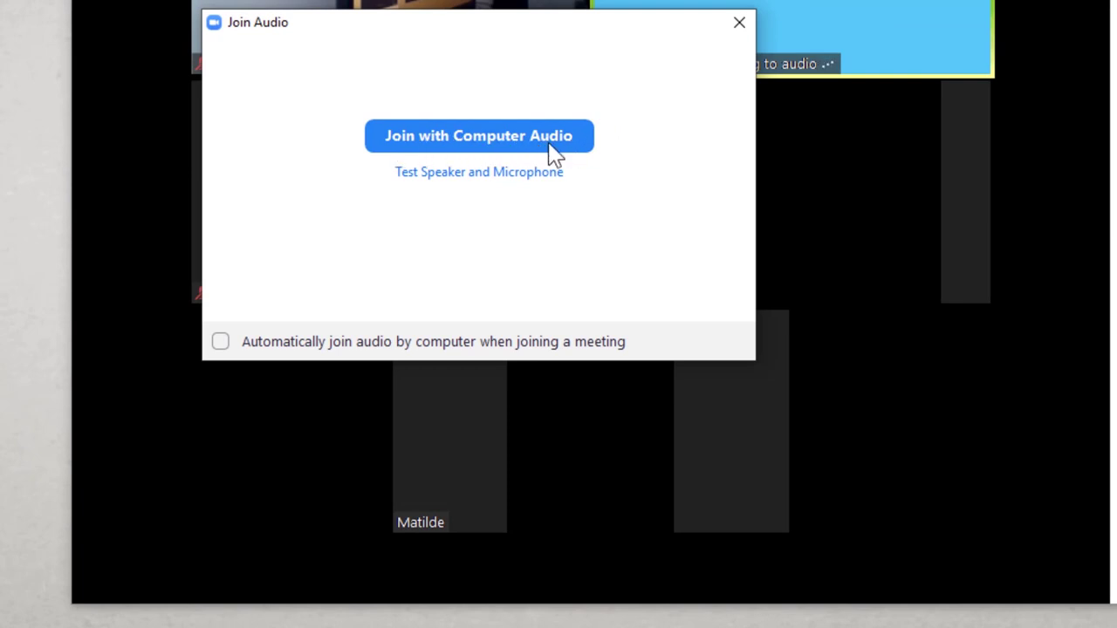
Join with computer audio, enable automatic computer-audio joining, and mute the microphone
{"action": "left_click", "coordinate": [219, 342]}
{"action": "left_click", "coordinate": [519, 143]}
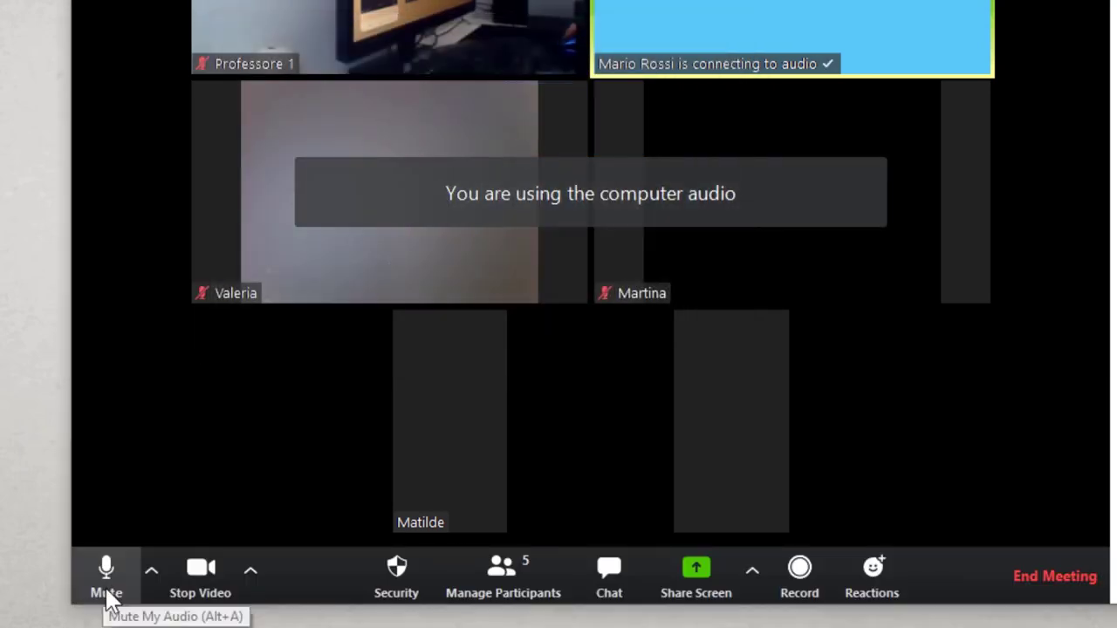
{"action": "left_click", "coordinate": [106, 593]}
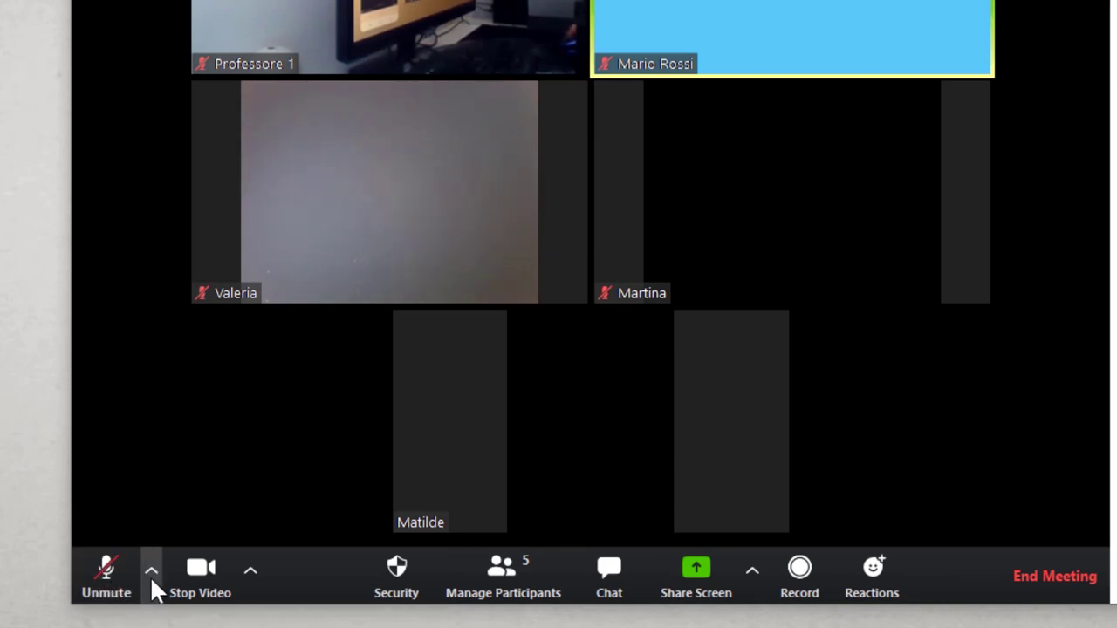
{"action": "left_click", "coordinate": [152, 573]}
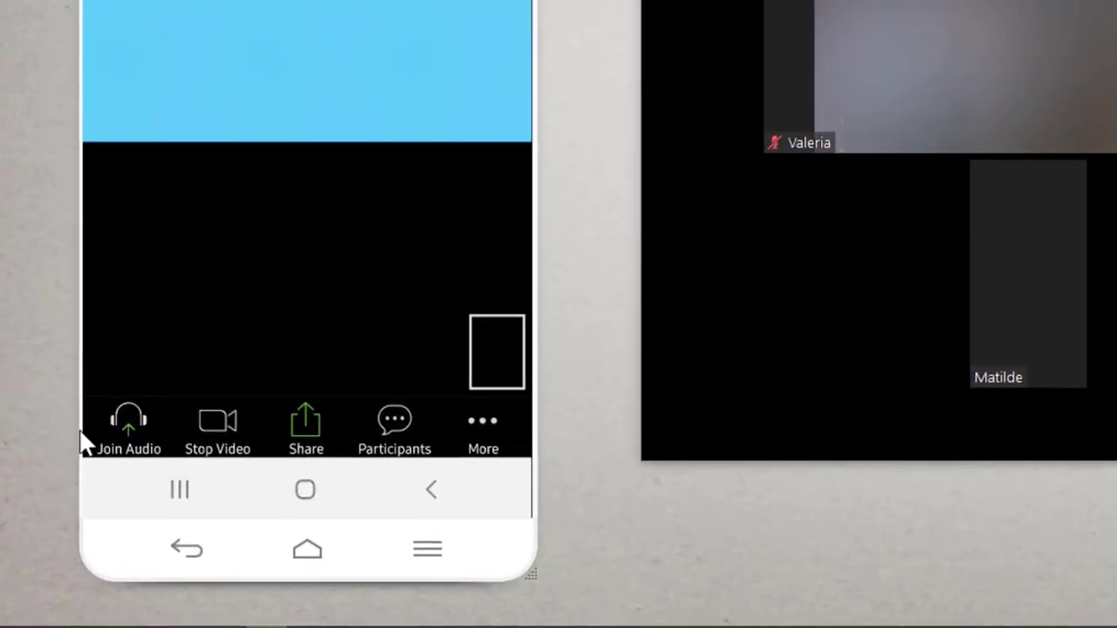
Connect the phone to the meeting audio with Call via Device Audio
{"action": "left_click", "coordinate": [129, 426]}
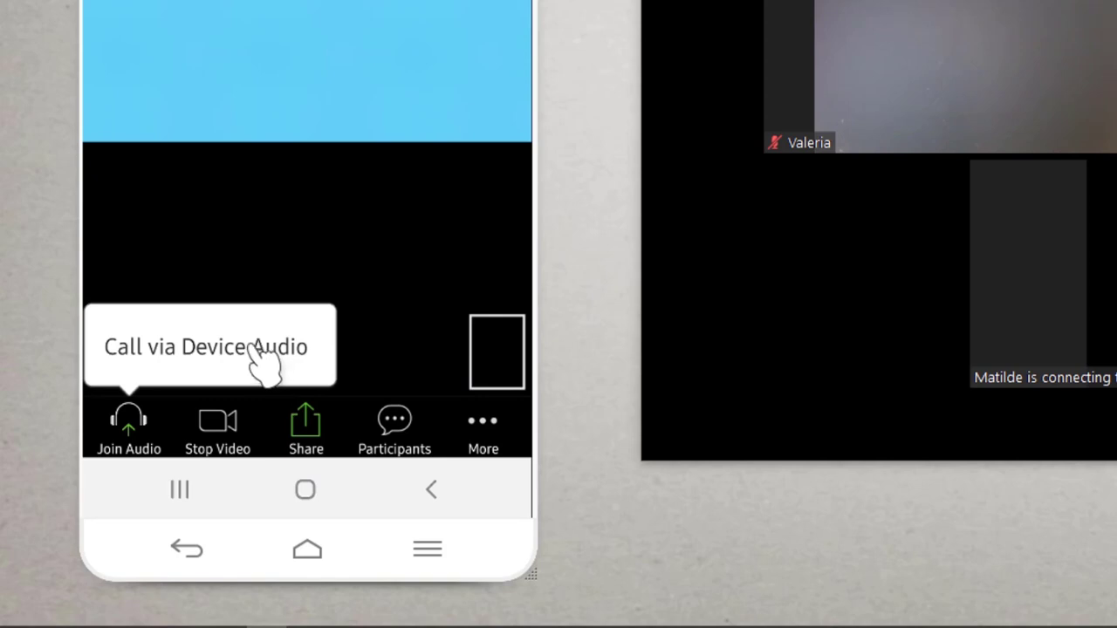
{"action": "left_click", "coordinate": [153, 351]}
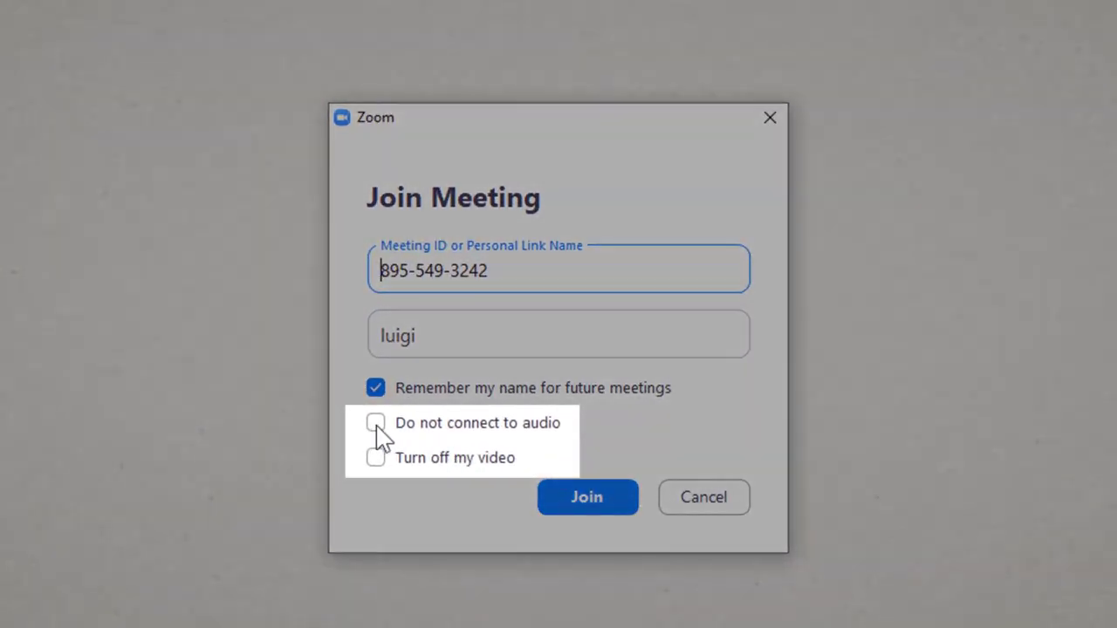
Join on desktop without audio and with video off, then enable both options on the phone
{"action": "left_click", "coordinate": [376, 425]}
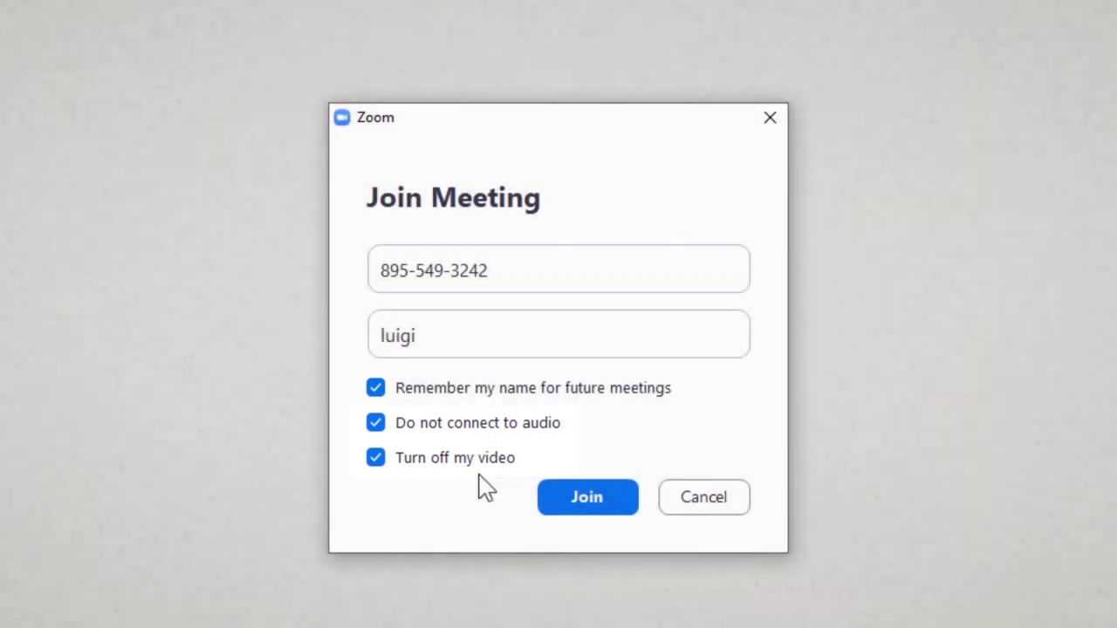
{"action": "left_click", "coordinate": [621, 503]}
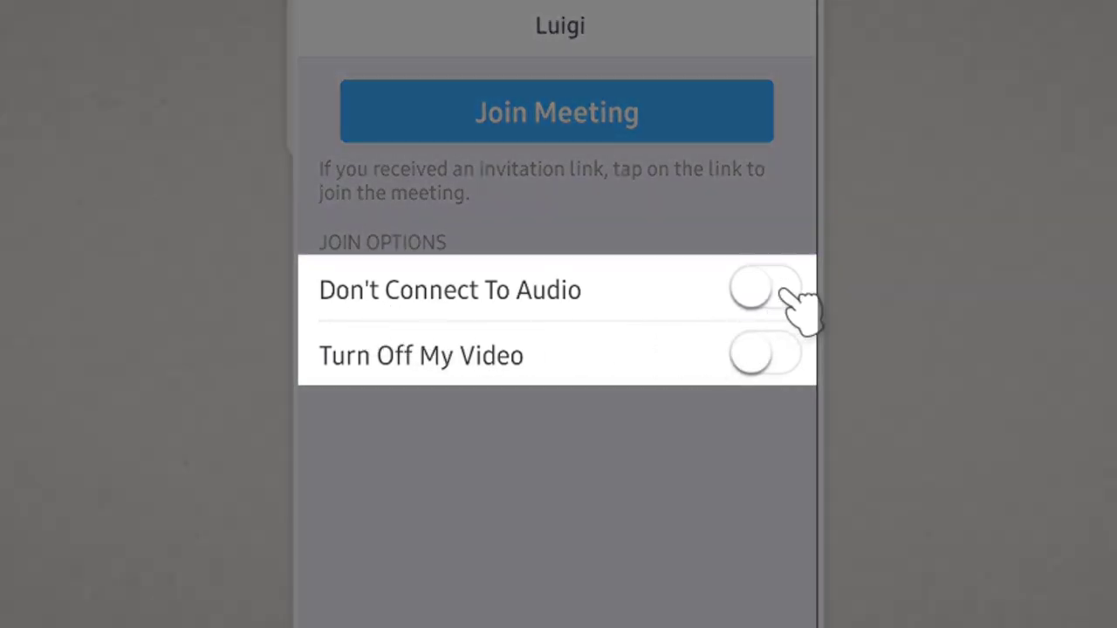
{"action": "left_click", "coordinate": [790, 302]}
{"action": "left_click", "coordinate": [788, 351]}
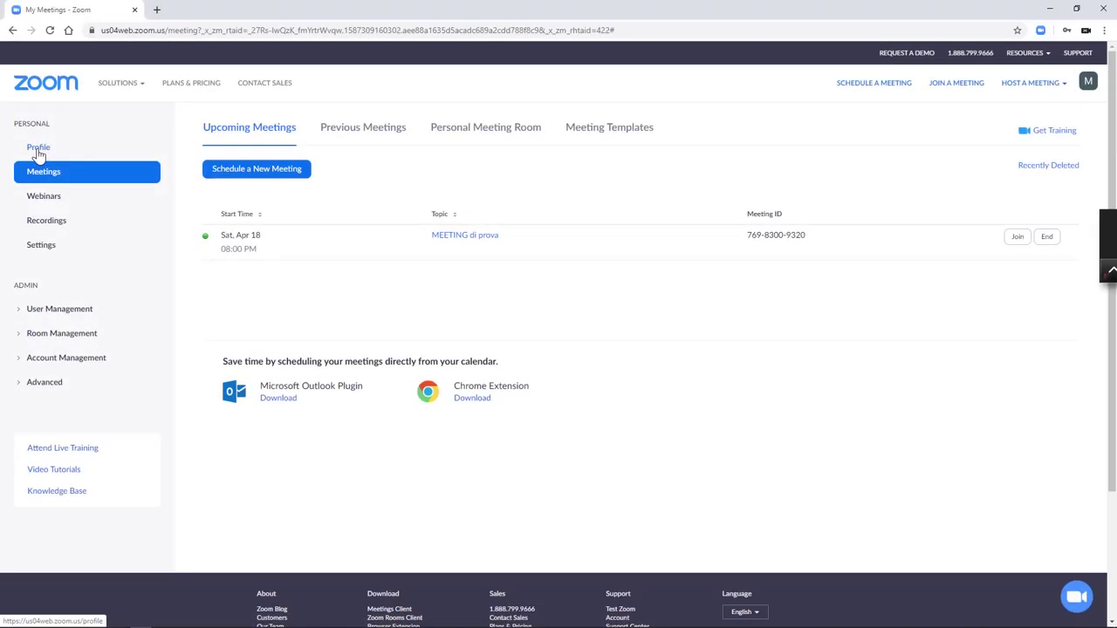
On the Profile page, choose Sign Me Out From All Devices and confirm with OK
{"action": "left_click", "coordinate": [37, 150]}
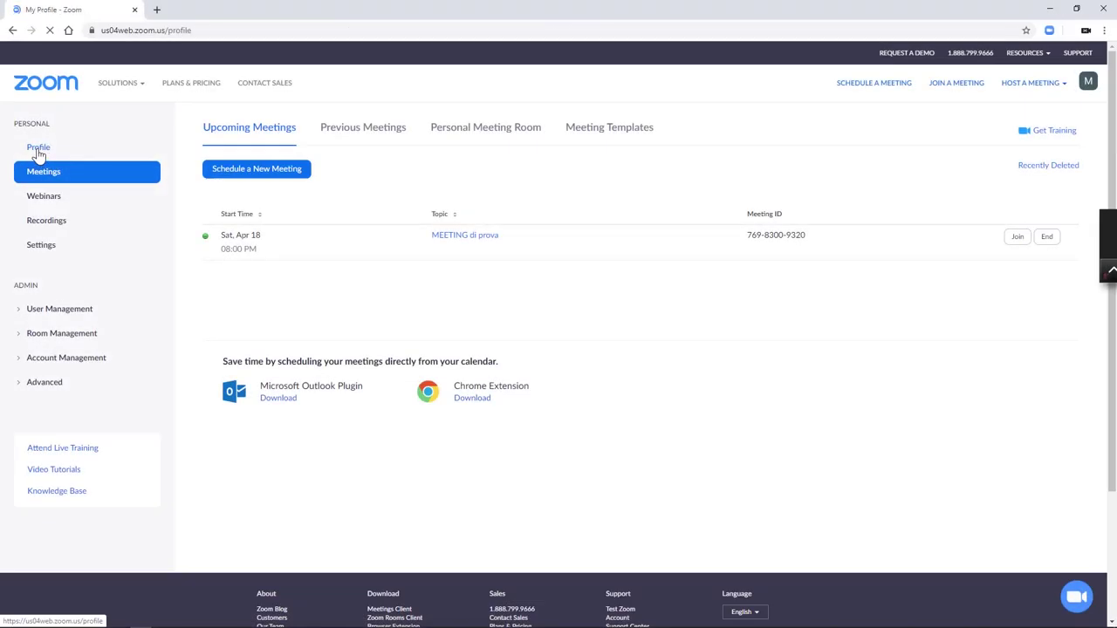
{"action": "scroll", "coordinate": [531, 455], "scroll_direction": "down", "scroll_amount": 2}
{"action": "scroll", "coordinate": [531, 455], "scroll_direction": "down", "scroll_amount": 2}
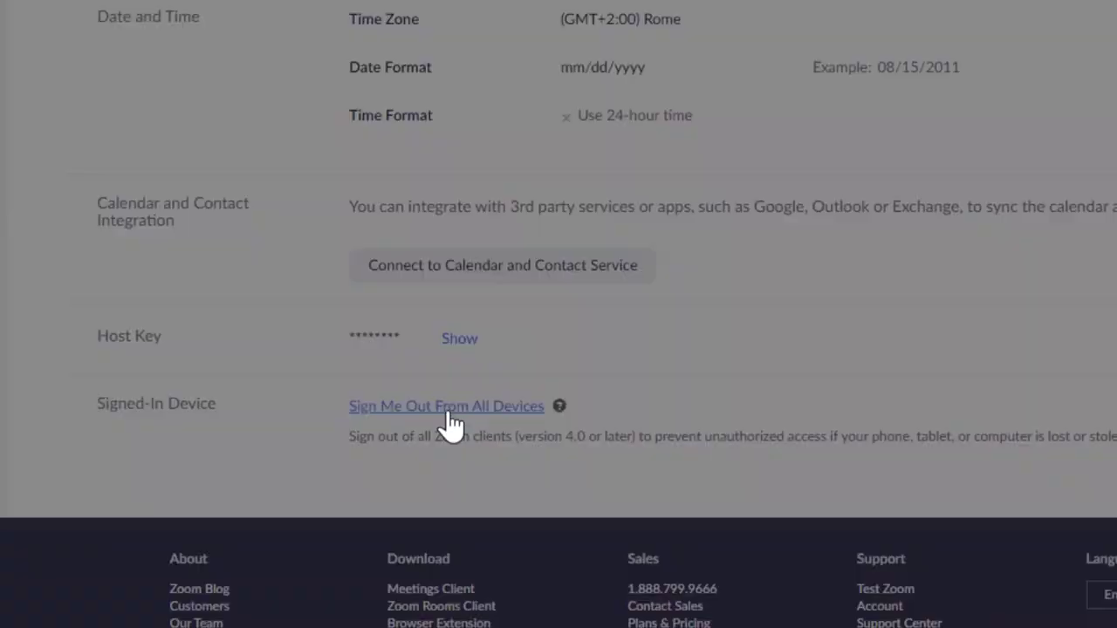
{"action": "left_click", "coordinate": [540, 377]}
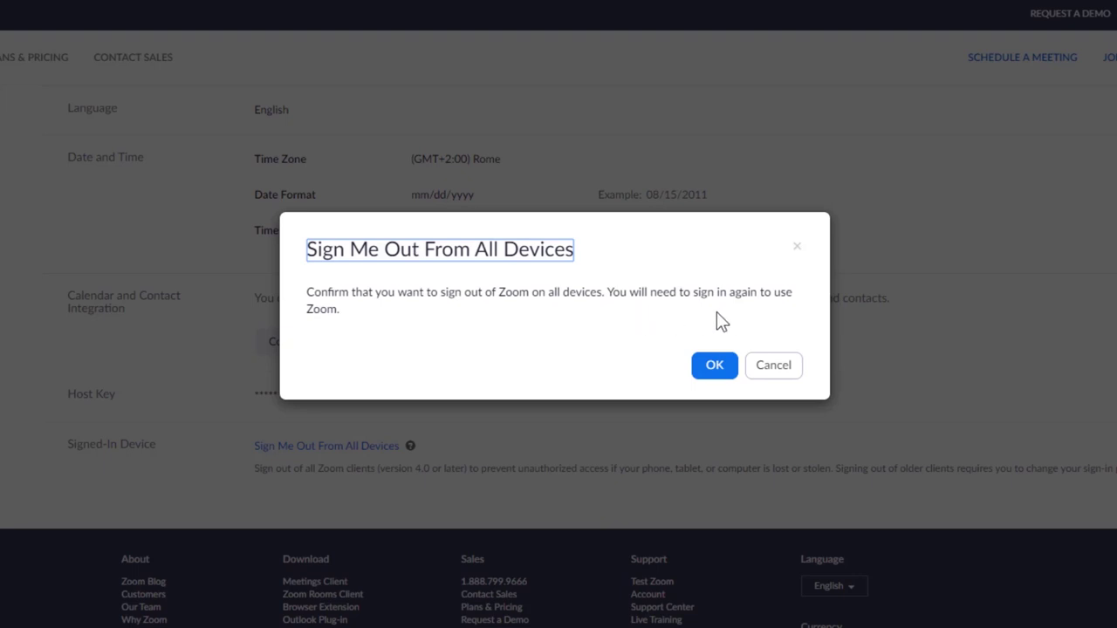
{"action": "left_click", "coordinate": [715, 365]}
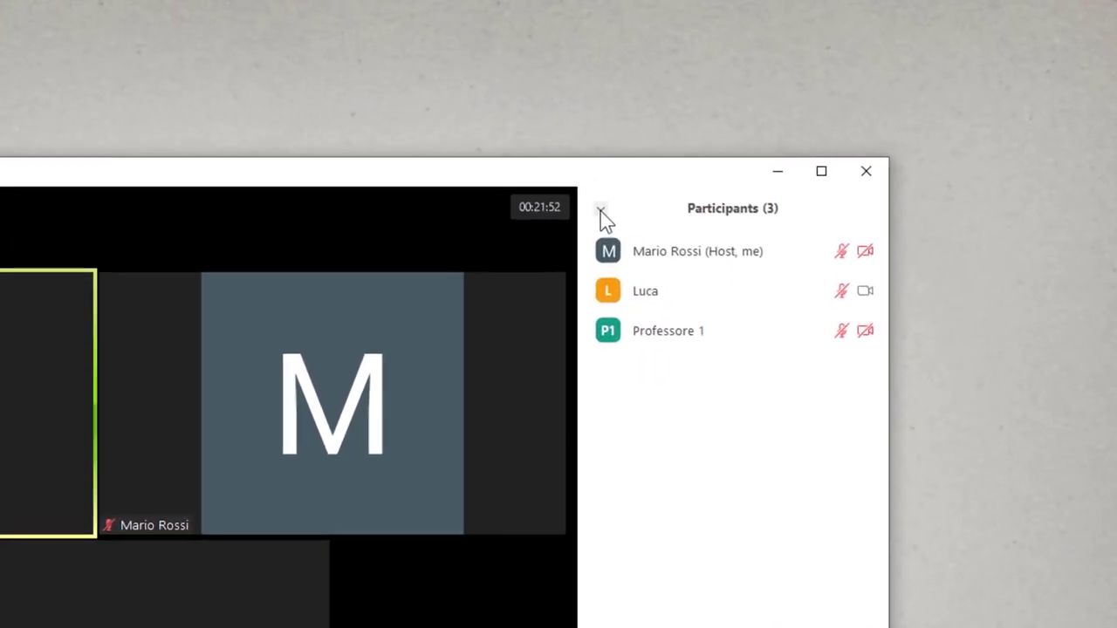
Pop the participants list and group chat out into floating windows on the right side
{"action": "left_click", "coordinate": [600, 212]}
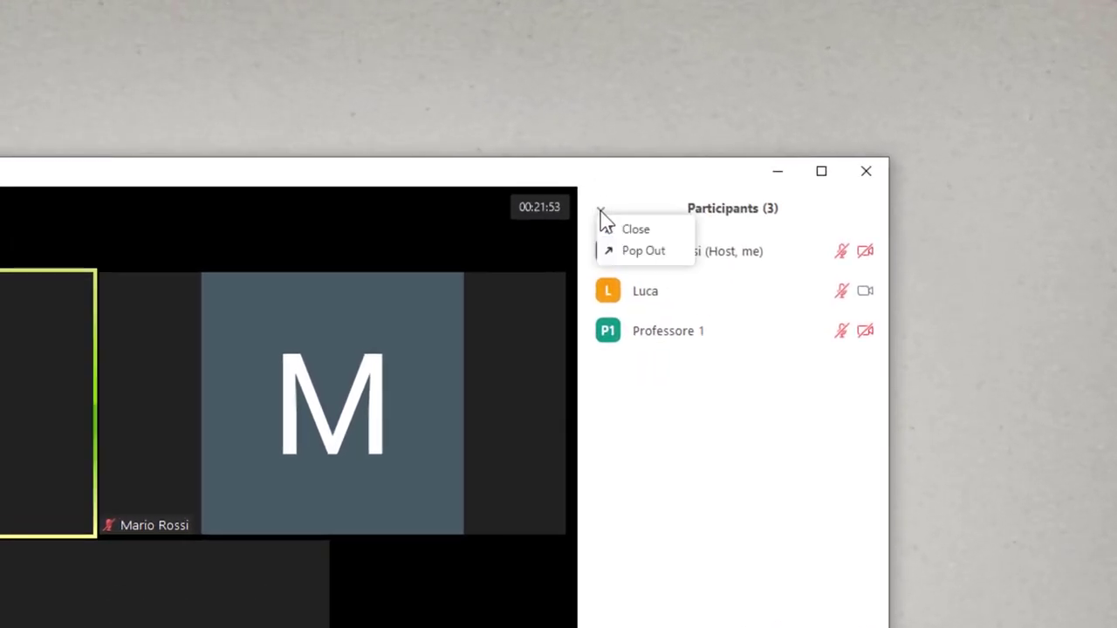
{"action": "left_click", "coordinate": [661, 265]}
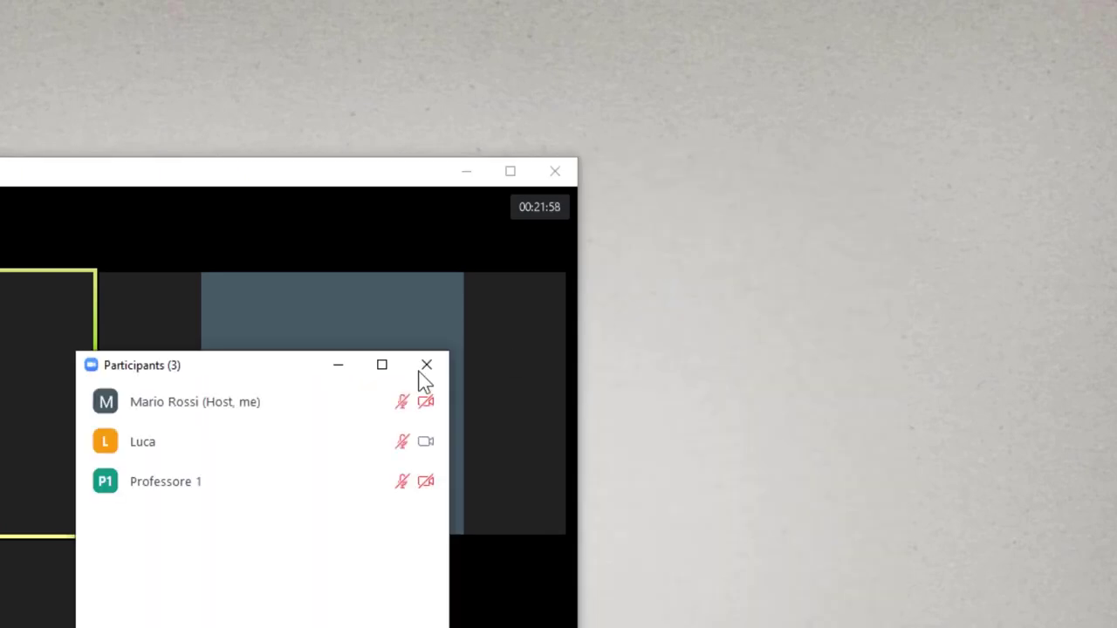
{"action": "left_click_drag", "start_coordinate": [222, 372], "coordinate": [910, 137]}
{"action": "mouse_move", "coordinate": [20, 297]}
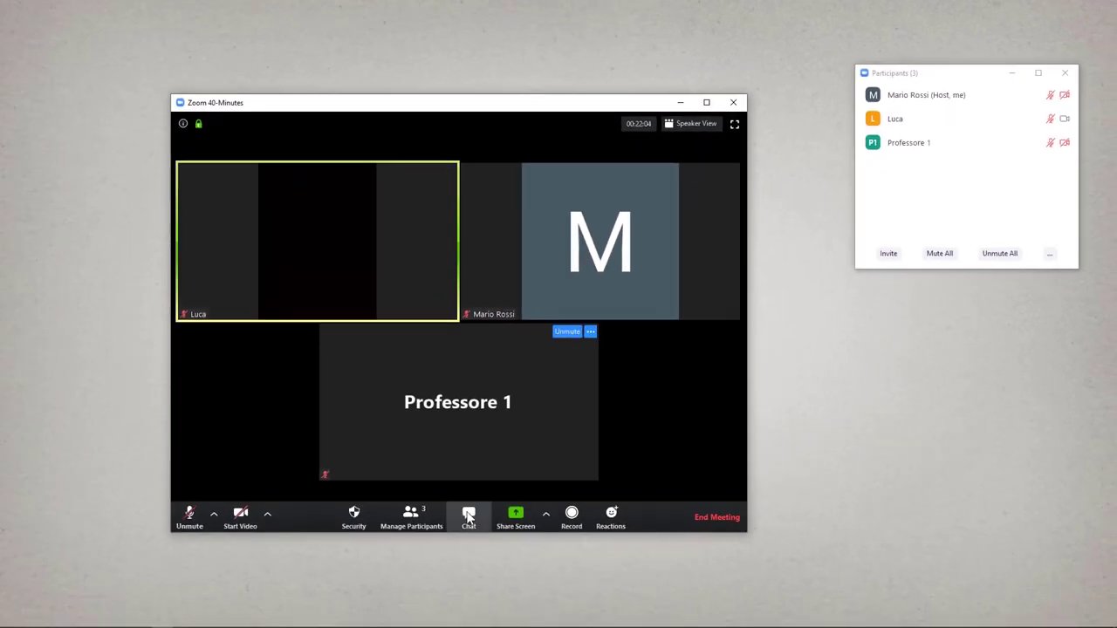
{"action": "left_click", "coordinate": [468, 515]}
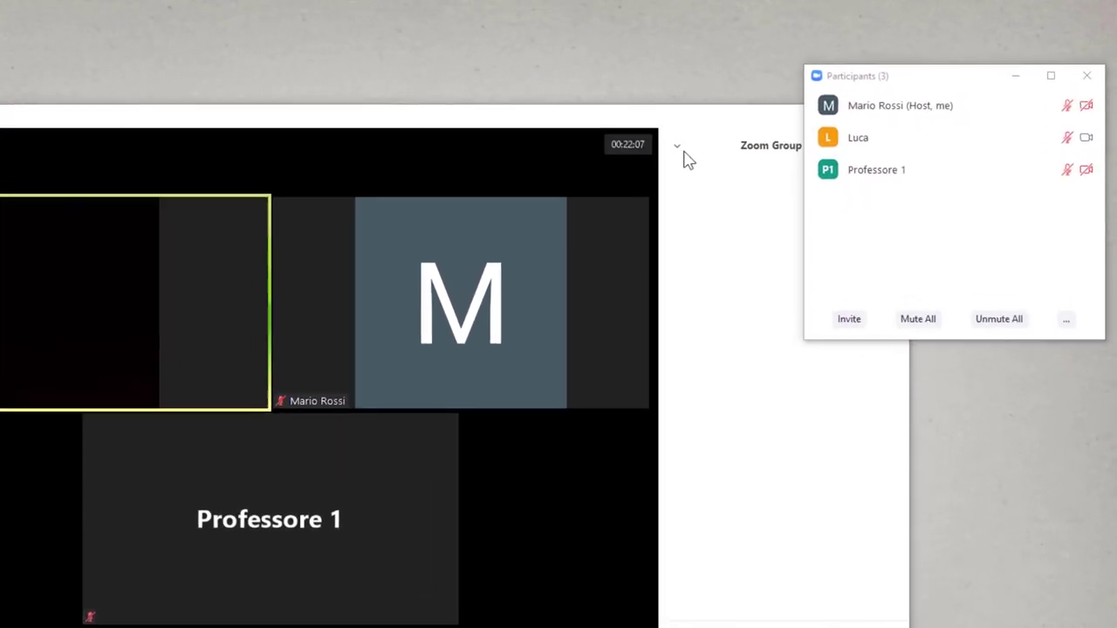
{"action": "left_click", "coordinate": [679, 149]}
{"action": "left_click", "coordinate": [714, 189]}
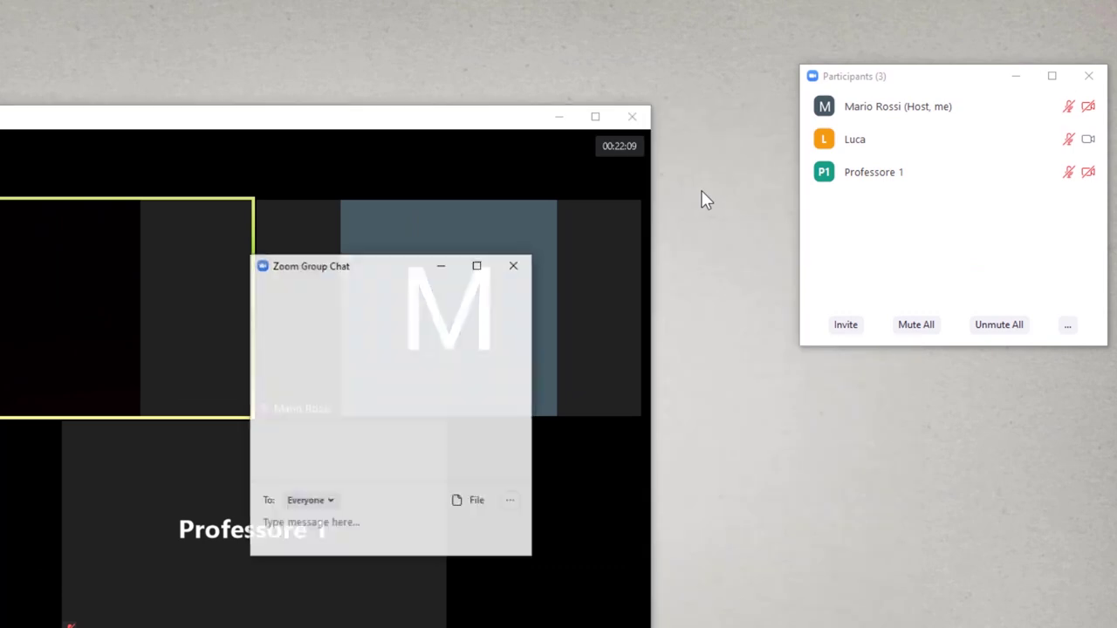
{"action": "left_click_drag", "start_coordinate": [394, 277], "coordinate": [936, 408]}
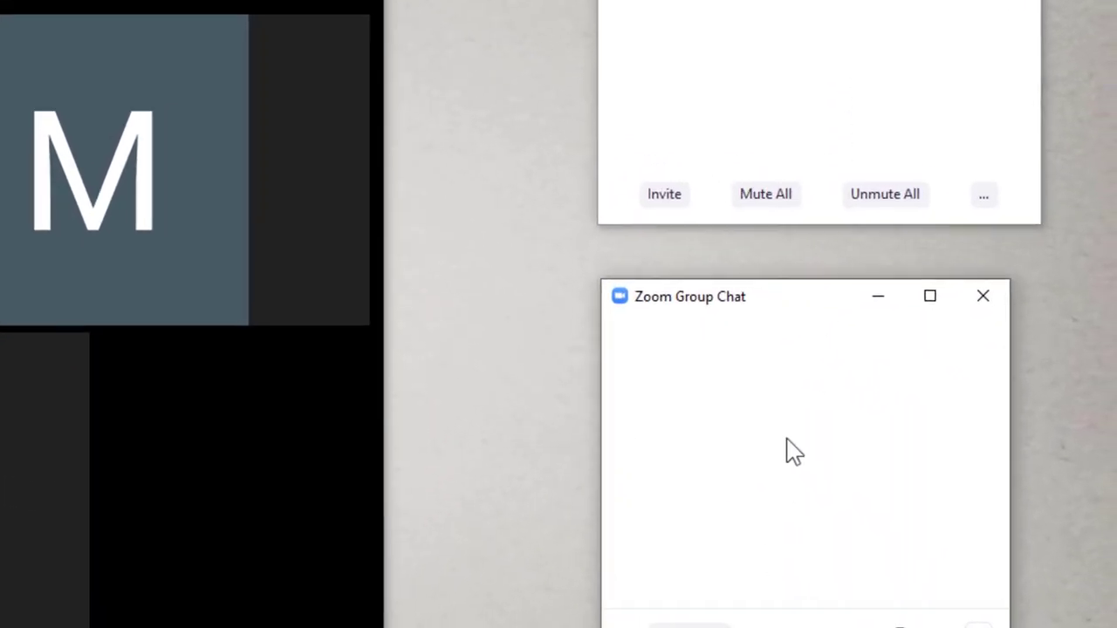
Merge the participants list and group chat back into the meeting window
{"action": "left_click", "coordinate": [158, 182]}
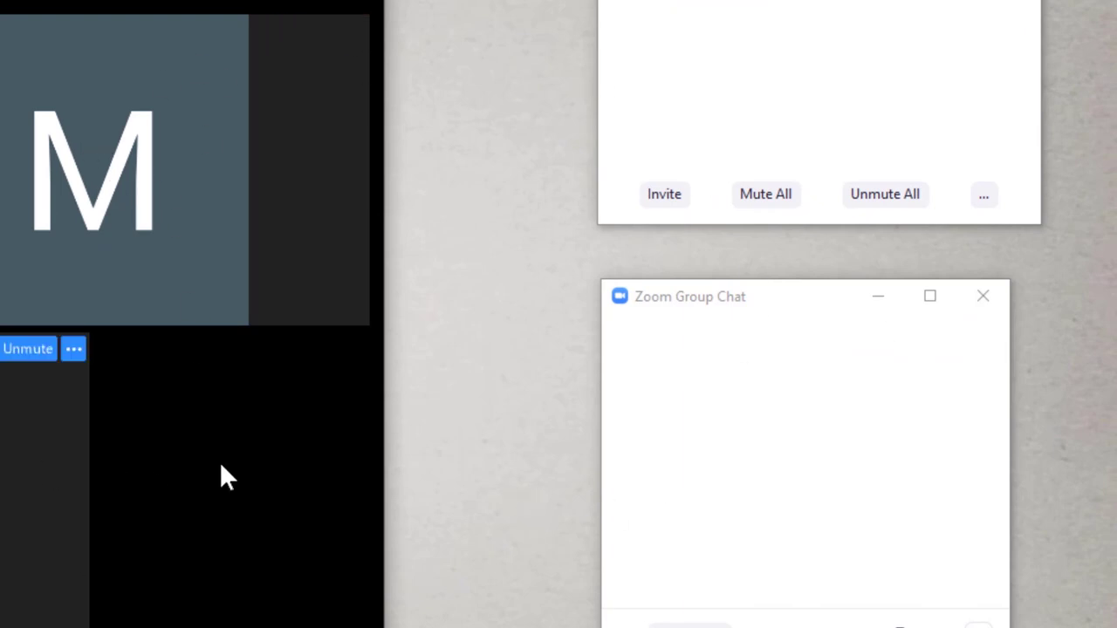
{"action": "left_click", "coordinate": [680, 428]}
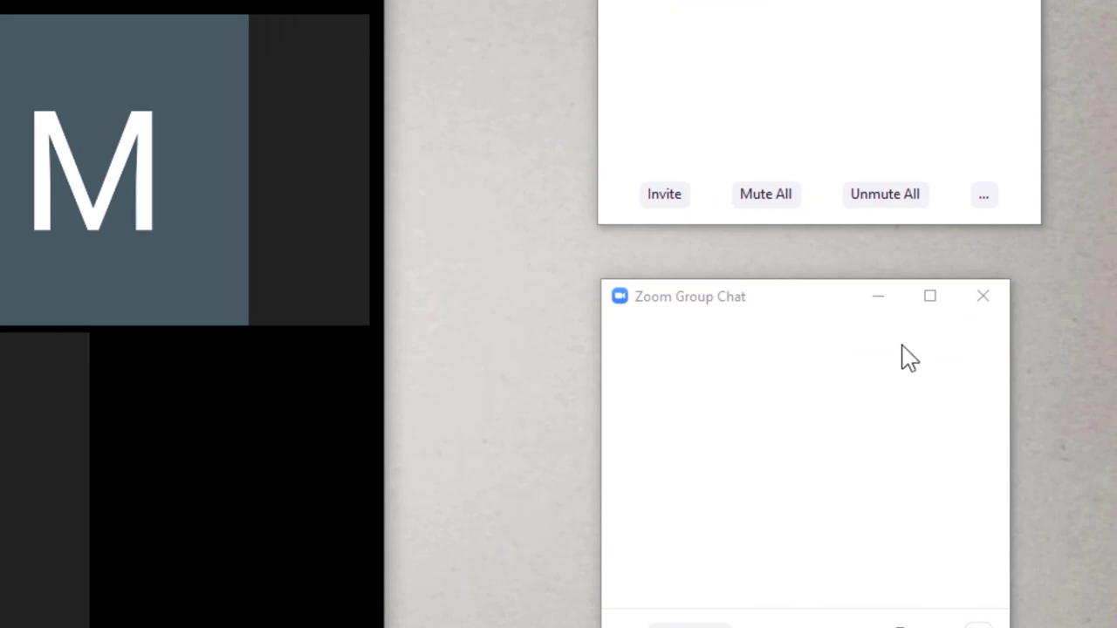
{"action": "left_click", "coordinate": [984, 197]}
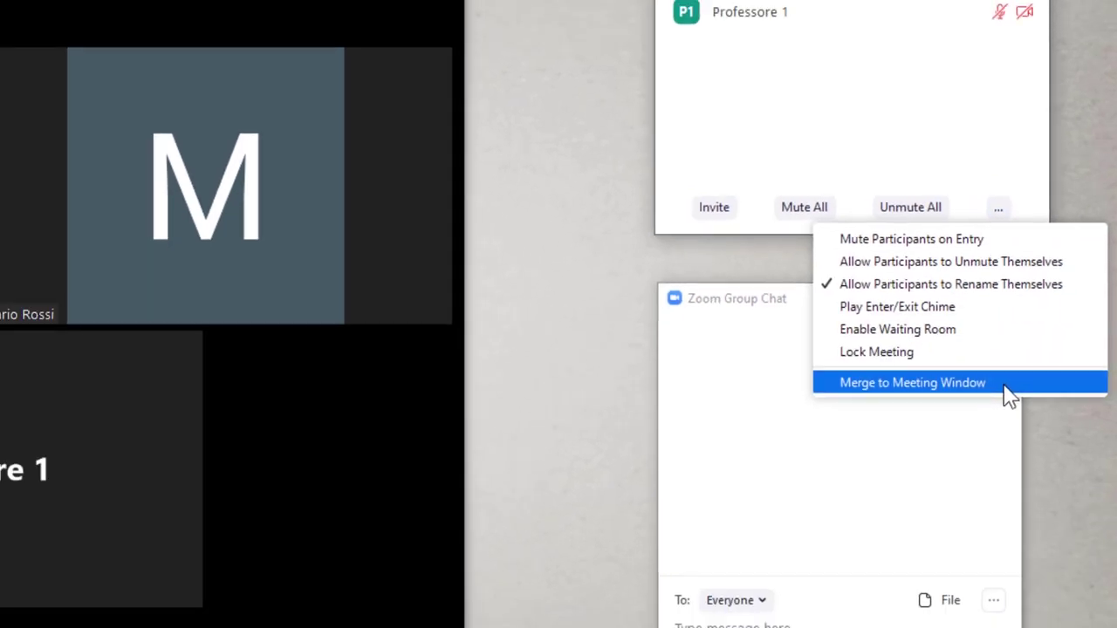
{"action": "left_click", "coordinate": [944, 397]}
{"action": "left_click", "coordinate": [1047, 477]}
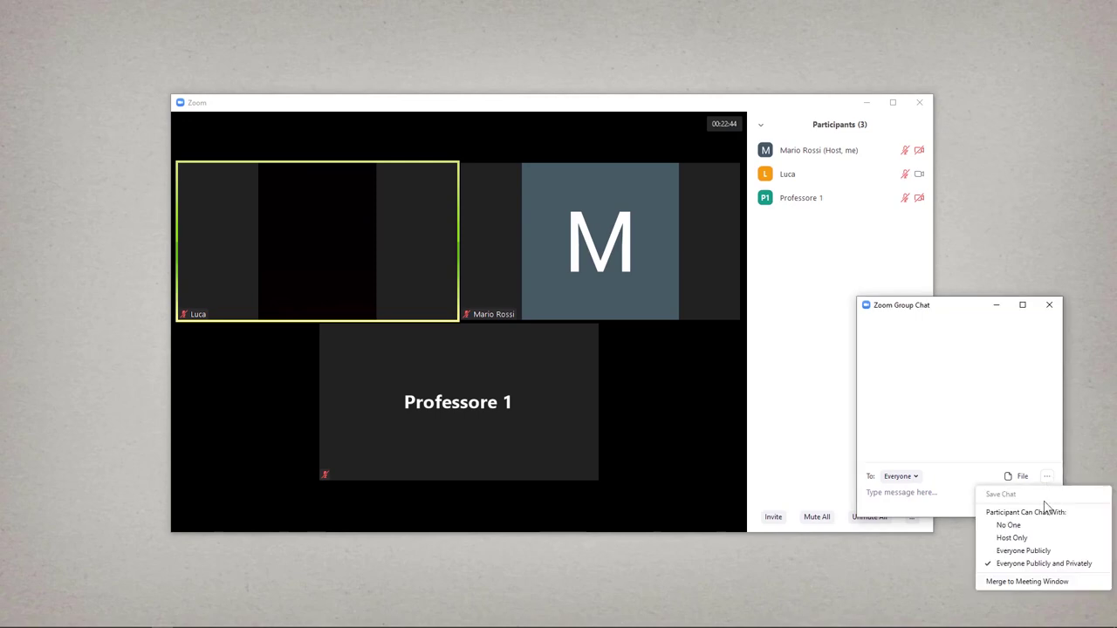
{"action": "left_click", "coordinate": [1039, 583]}
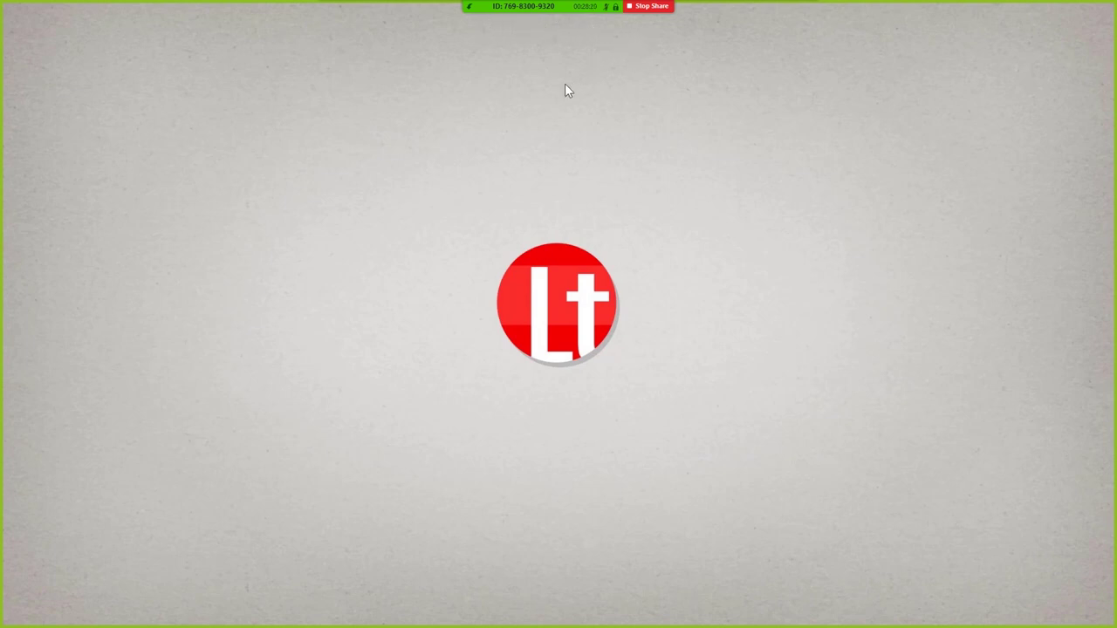
While sharing, choose More > Hide Floating Meeting Controls
{"action": "mouse_move", "coordinate": [479, 9]}
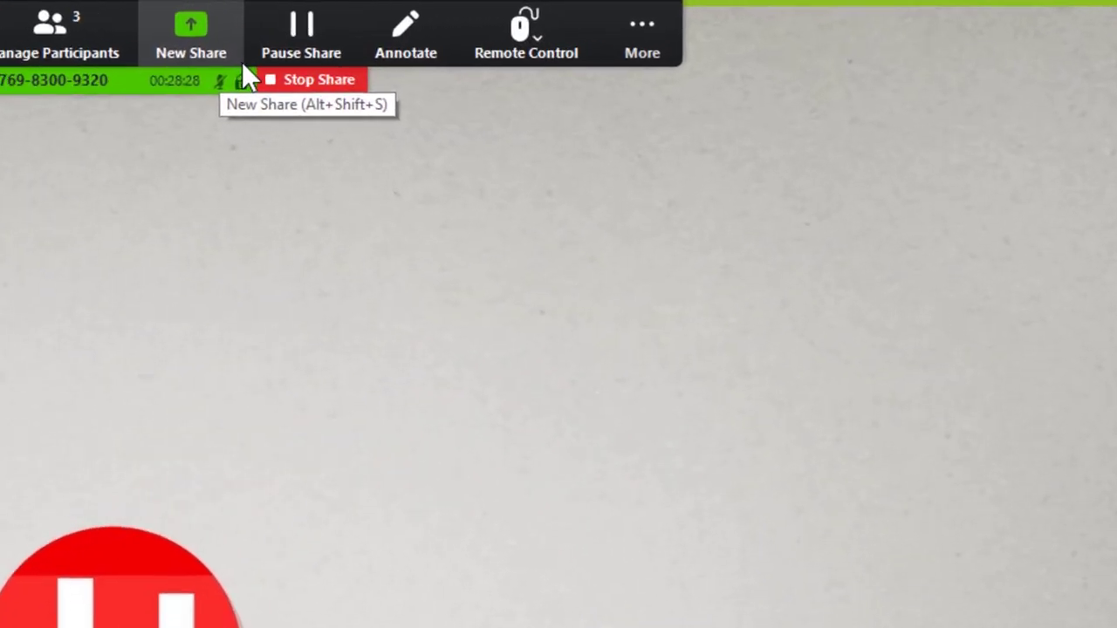
{"action": "left_click", "coordinate": [800, 16]}
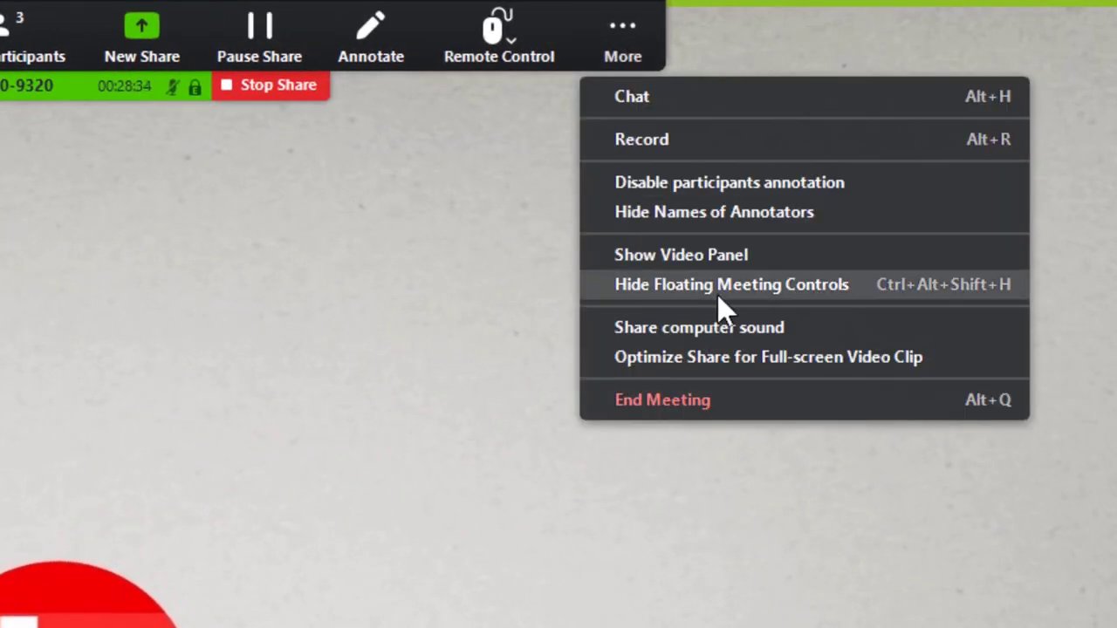
{"action": "left_click", "coordinate": [834, 288]}
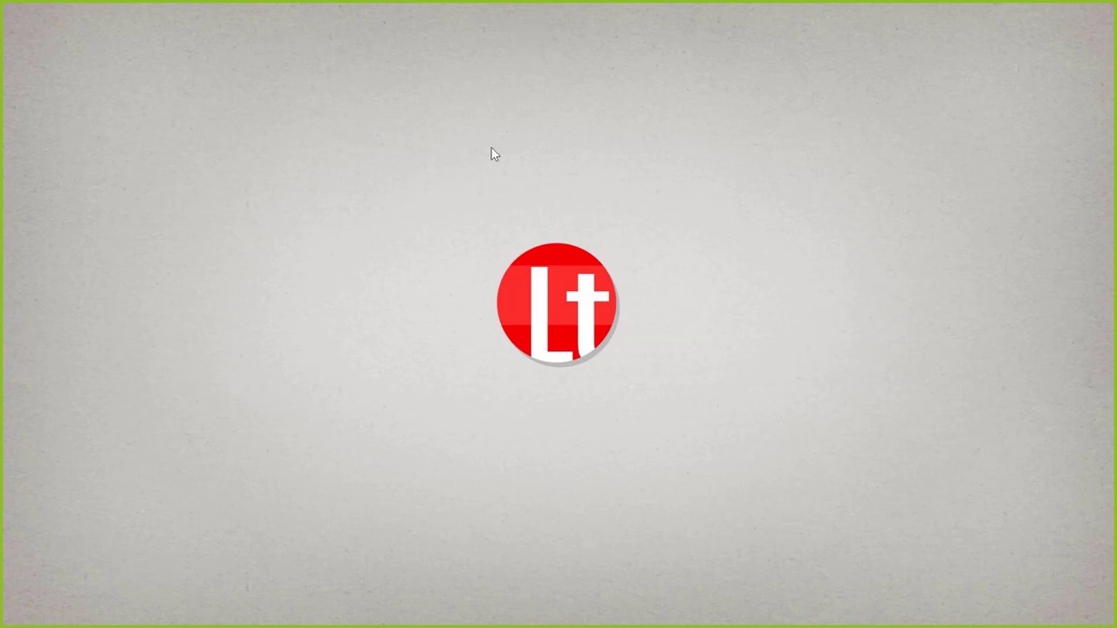
Restore the meeting controls with Esc and scroll down the web portal's Meeting settings
{"action": "key", "text": "Escape"}
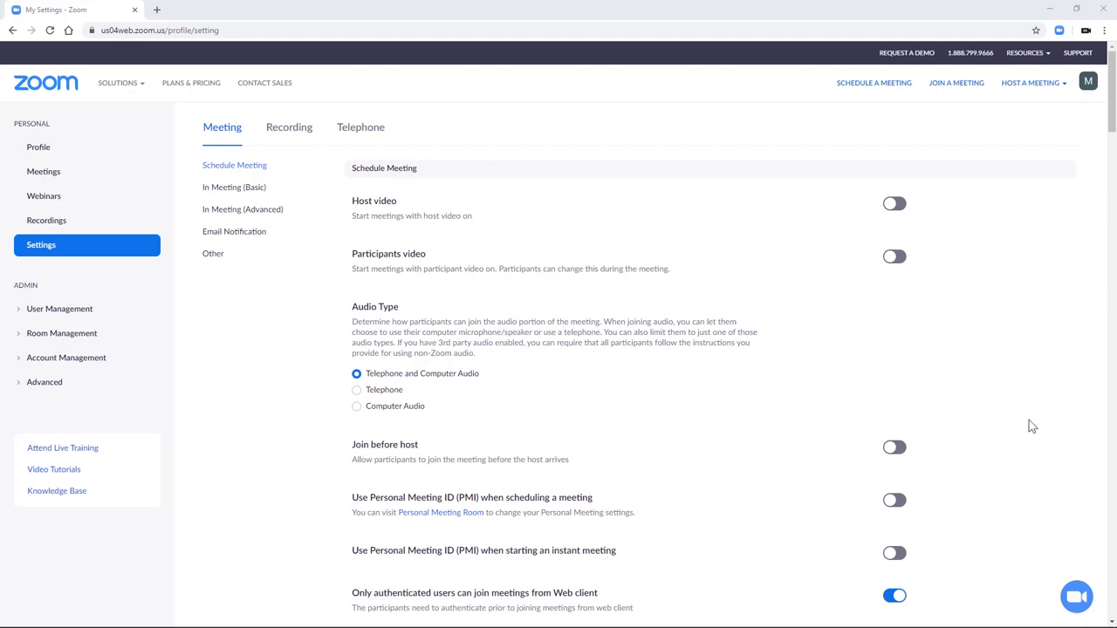
{"action": "left_click_drag", "start_coordinate": [1111, 107], "coordinate": [1113, 425]}
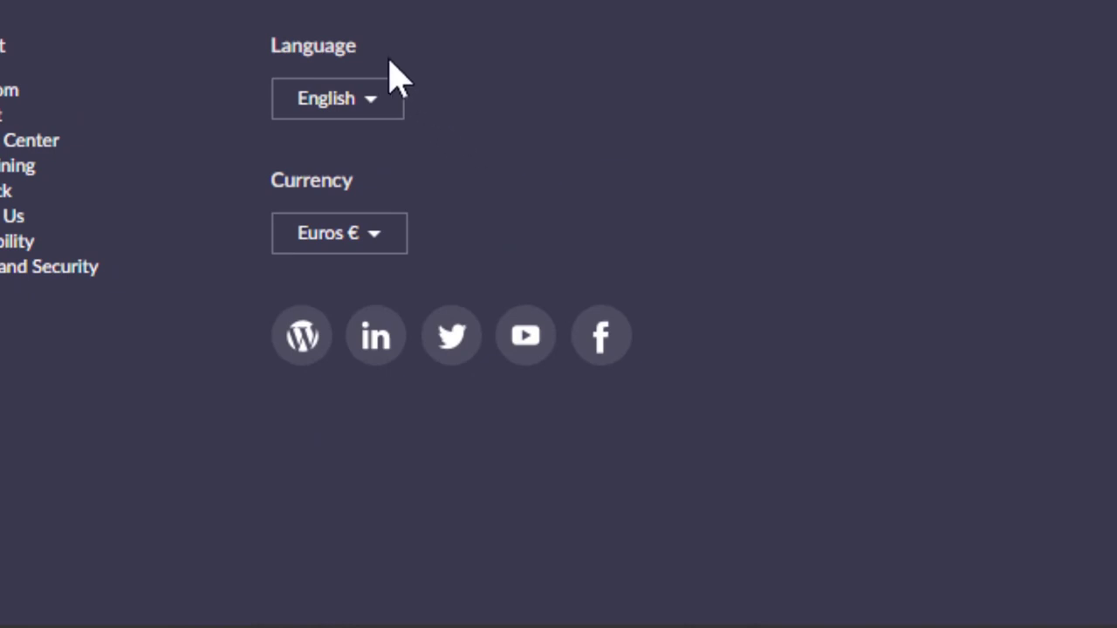
Check the website's Language dropdown, then show the tray menu's Switch Languages list with English selected
{"action": "left_click", "coordinate": [371, 99]}
{"action": "scroll", "coordinate": [349, 301], "scroll_direction": "down", "scroll_amount": 1}
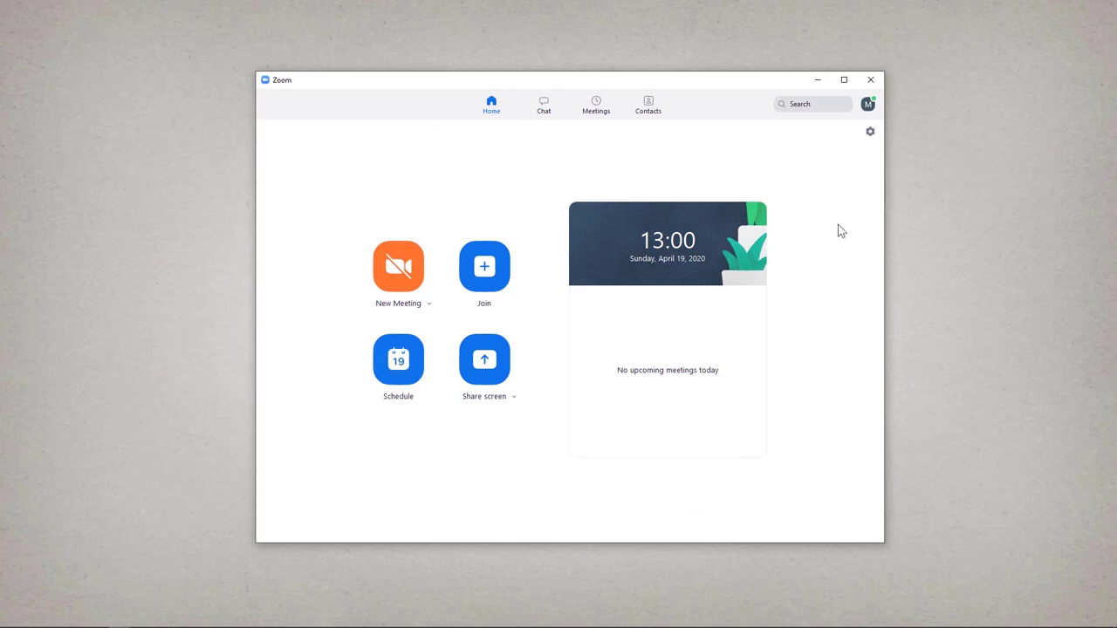
{"action": "mouse_move", "coordinate": [1045, 622]}
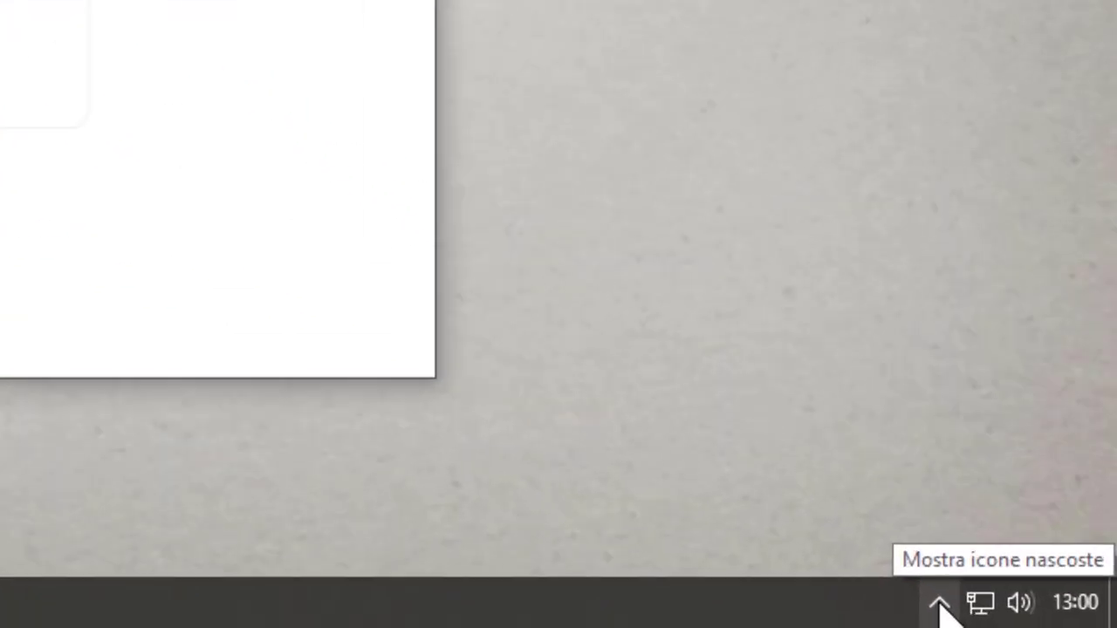
{"action": "left_click", "coordinate": [1057, 621]}
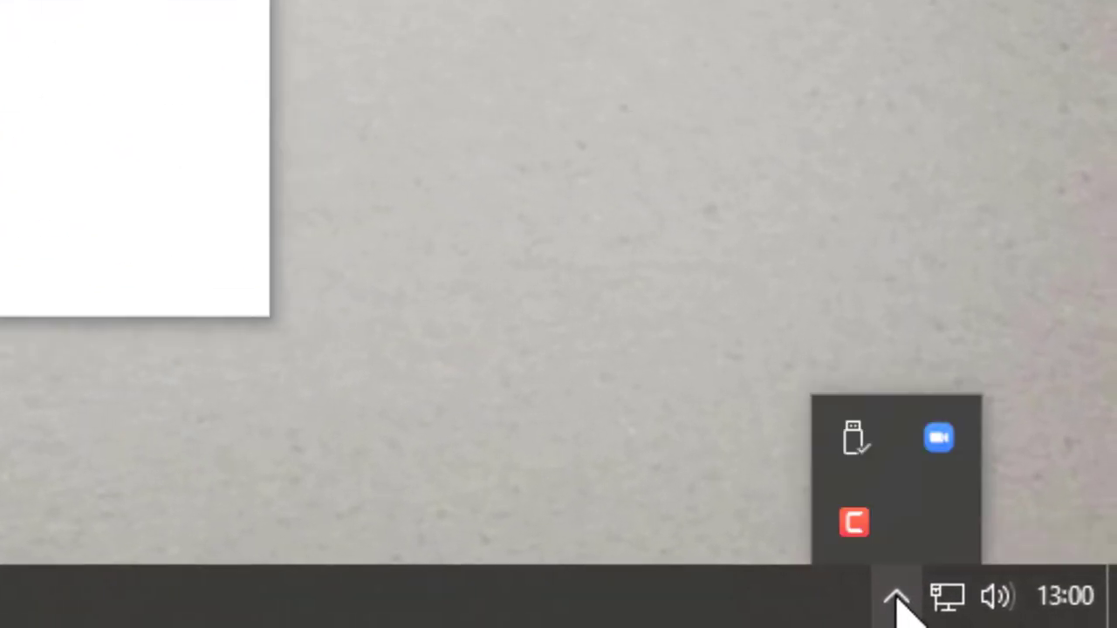
{"action": "right_click", "coordinate": [945, 445]}
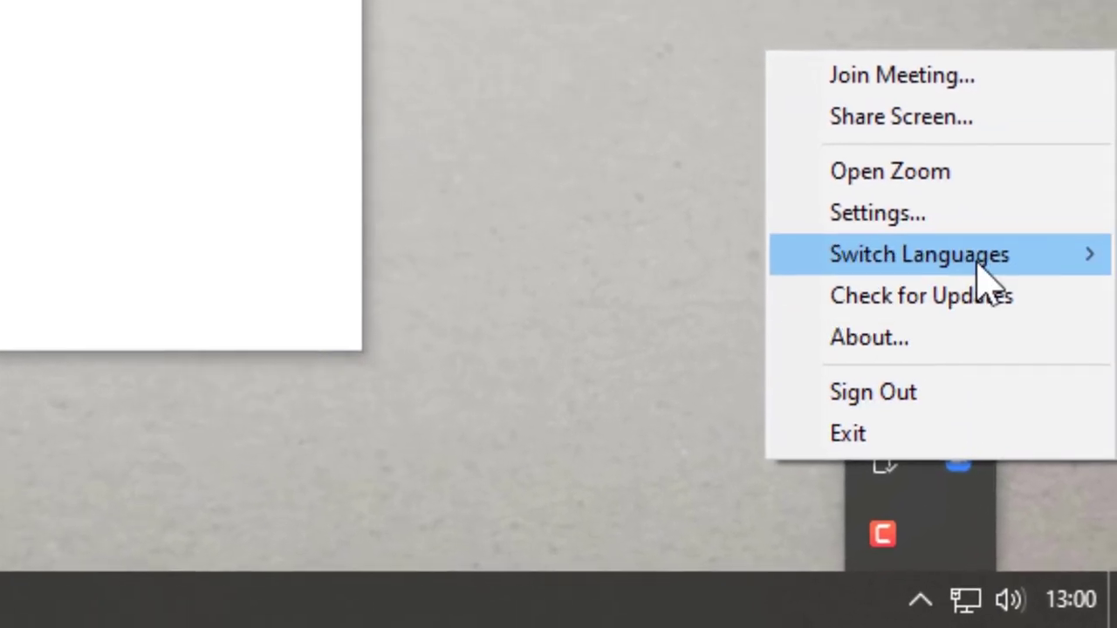
{"action": "mouse_move", "coordinate": [979, 260]}
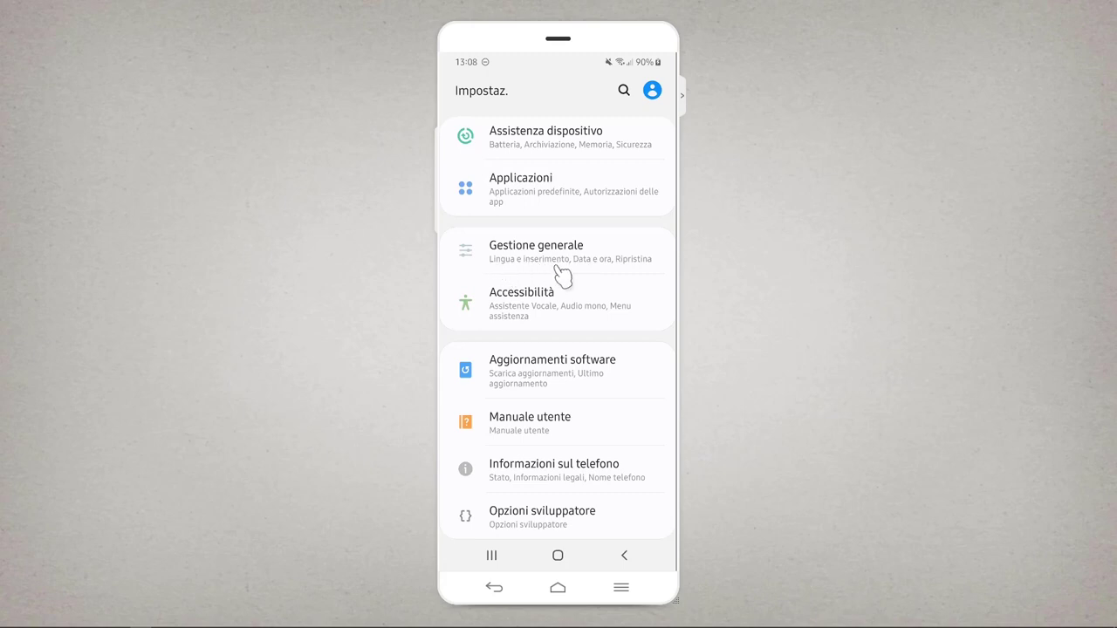
In Lingua e inserimento > Lingua, move Español (España) above Italiano and Filipino and apply
{"action": "left_click", "coordinate": [562, 276]}
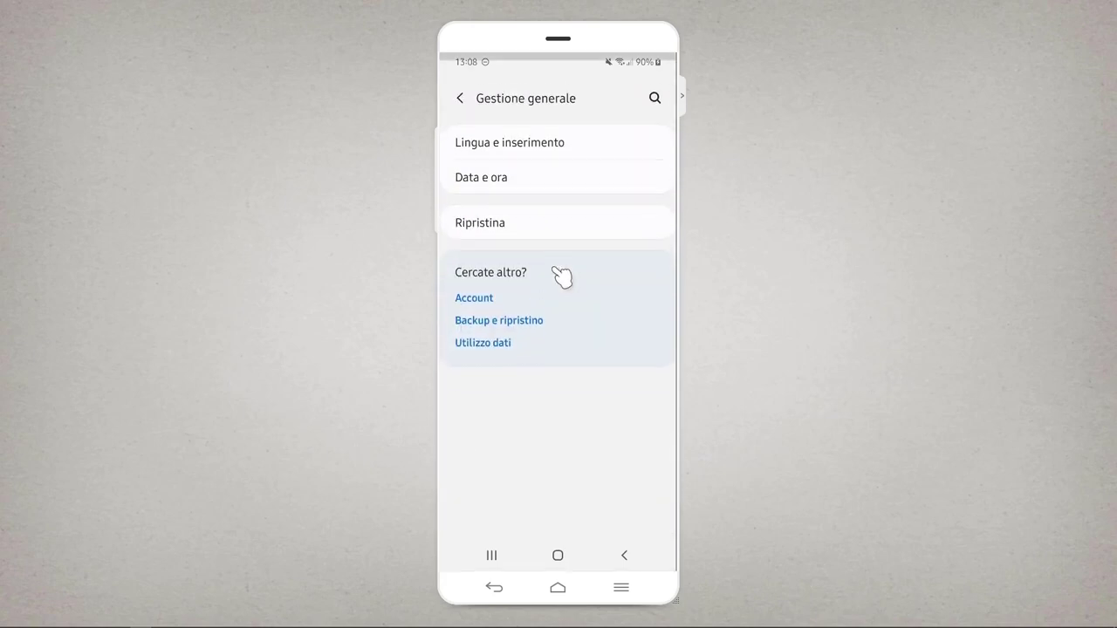
{"action": "left_click", "coordinate": [598, 147]}
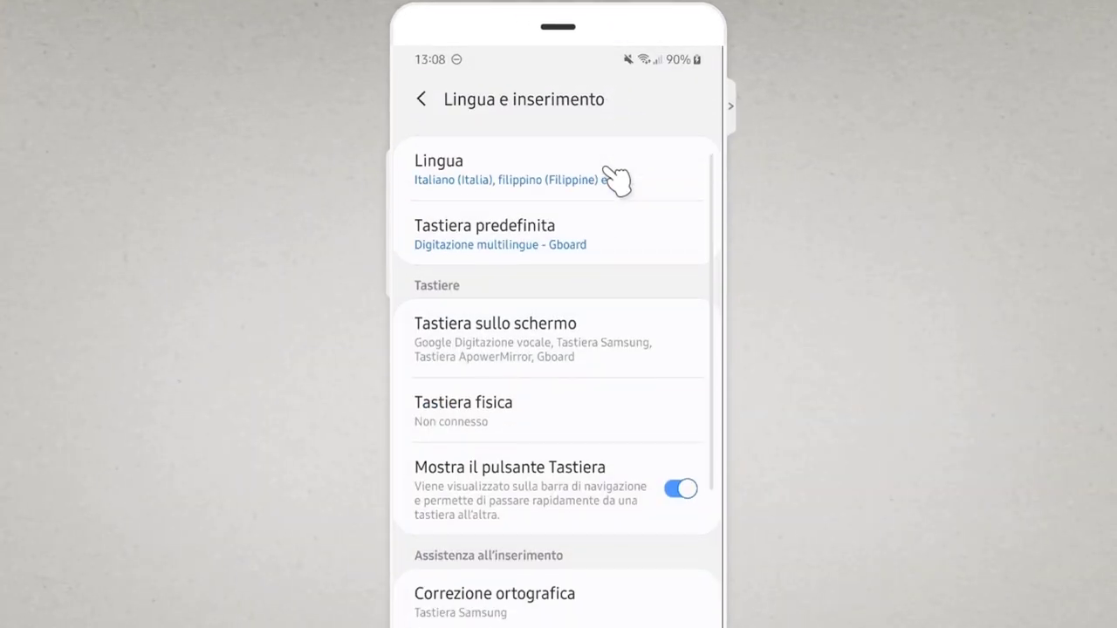
{"action": "left_click", "coordinate": [650, 188]}
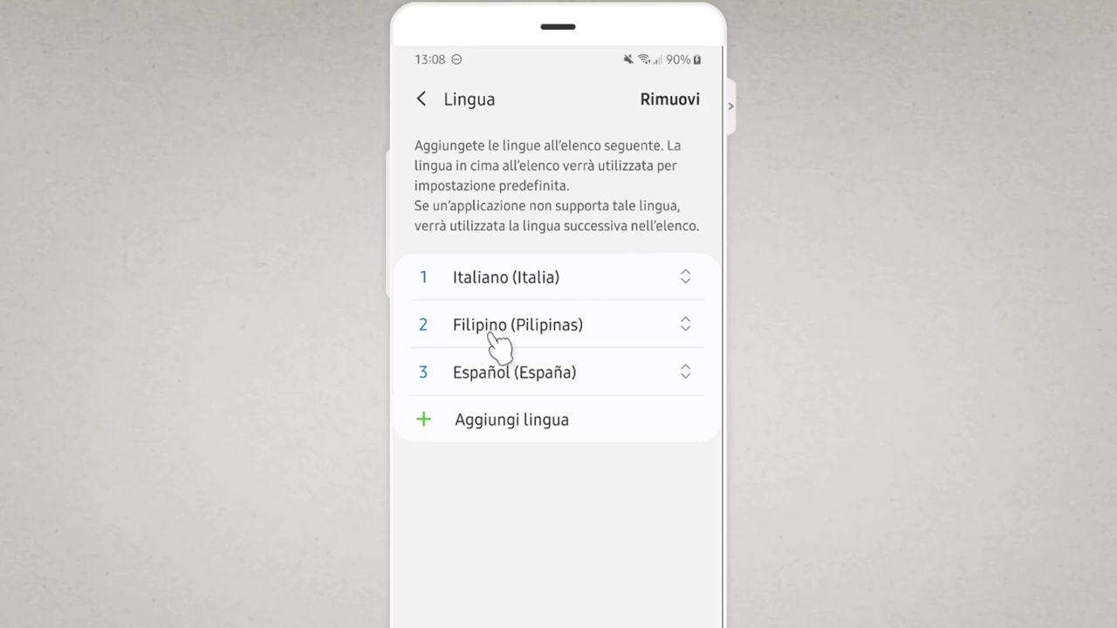
{"action": "left_click_drag", "start_coordinate": [686, 373], "coordinate": [704, 285]}
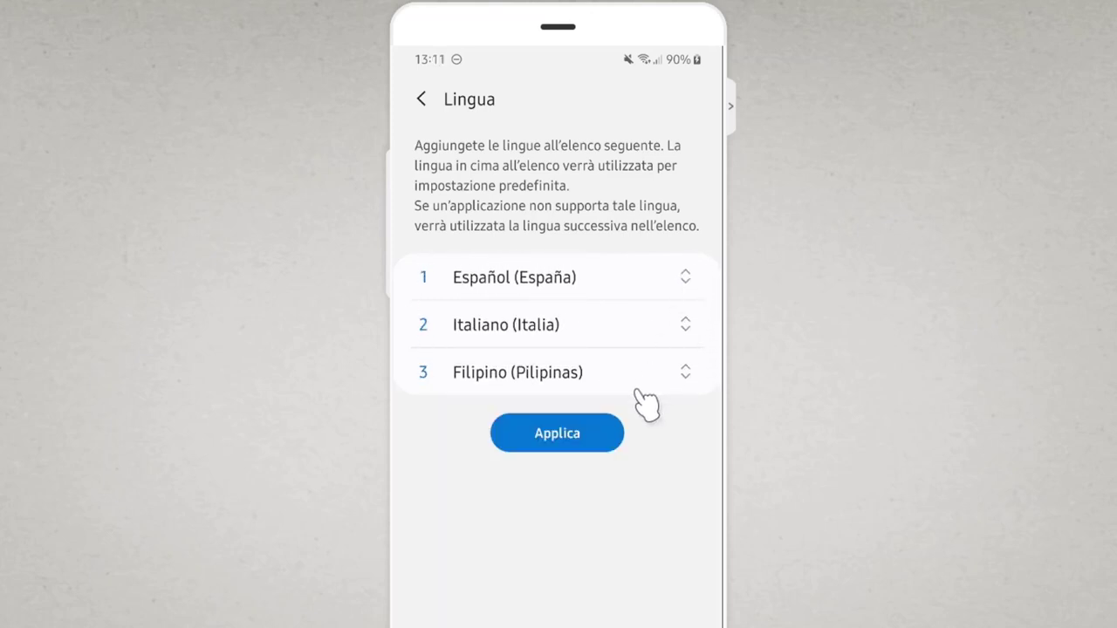
{"action": "left_click", "coordinate": [580, 431]}
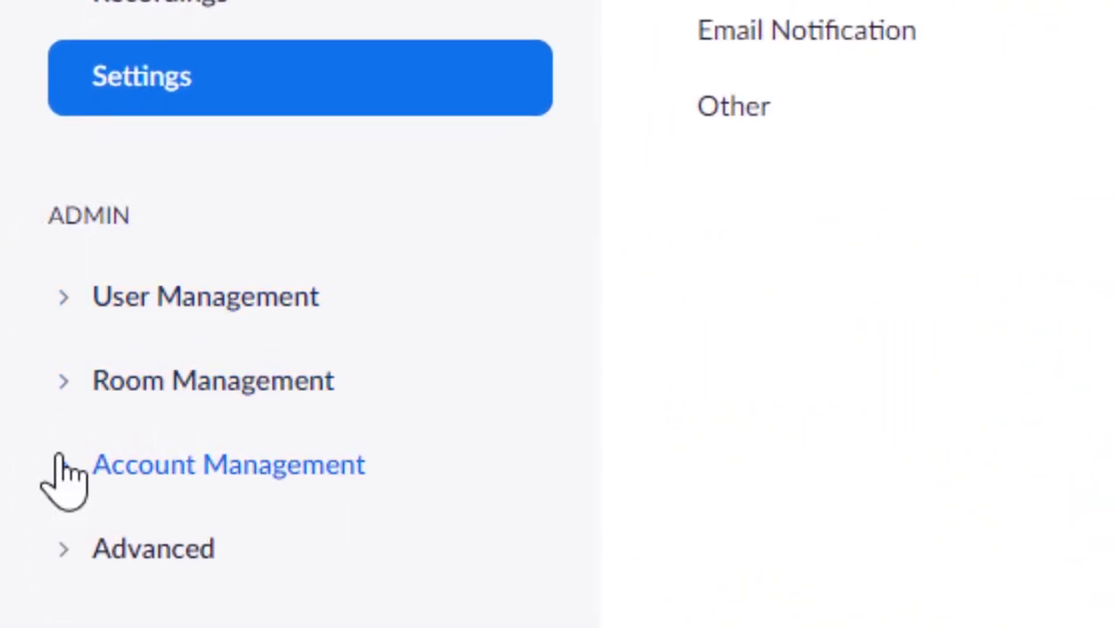
Open the Account Management billing page showing the current plans
{"action": "left_click", "coordinate": [249, 471]}
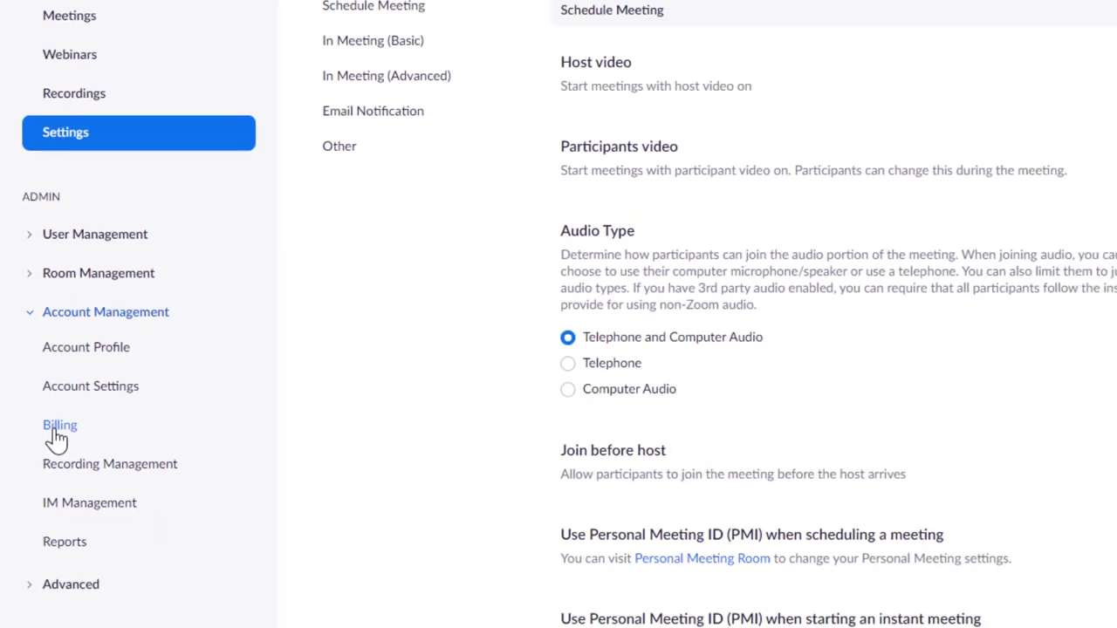
{"action": "left_click", "coordinate": [57, 428]}
{"action": "scroll", "coordinate": [1113, 428], "scroll_direction": "down", "scroll_amount": 3}
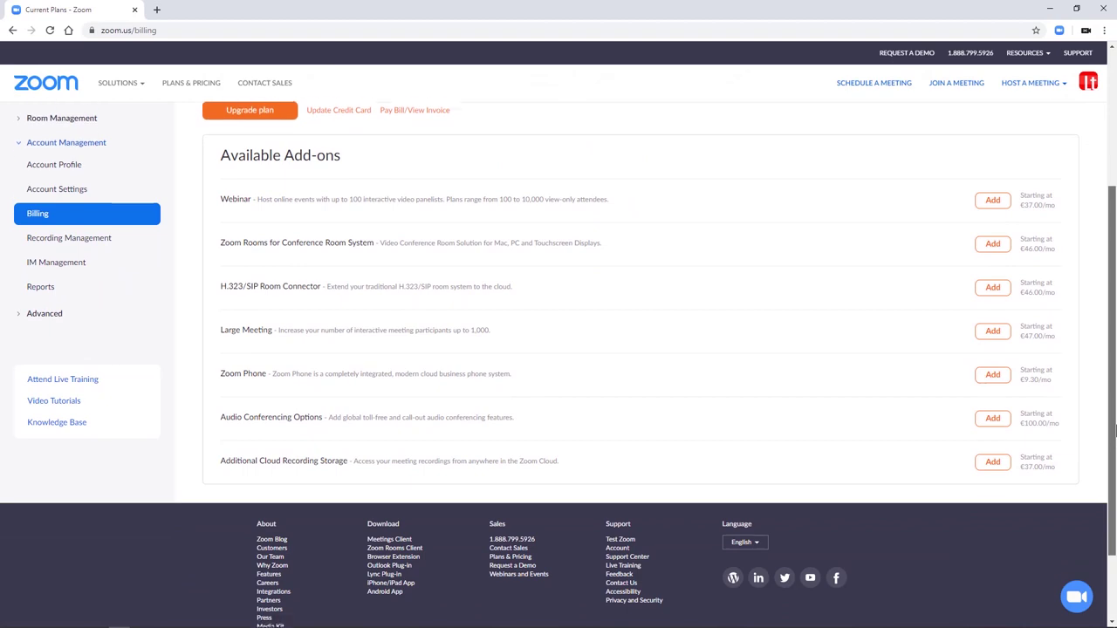
{"action": "scroll", "coordinate": [1113, 428], "scroll_direction": "down", "scroll_amount": 1}
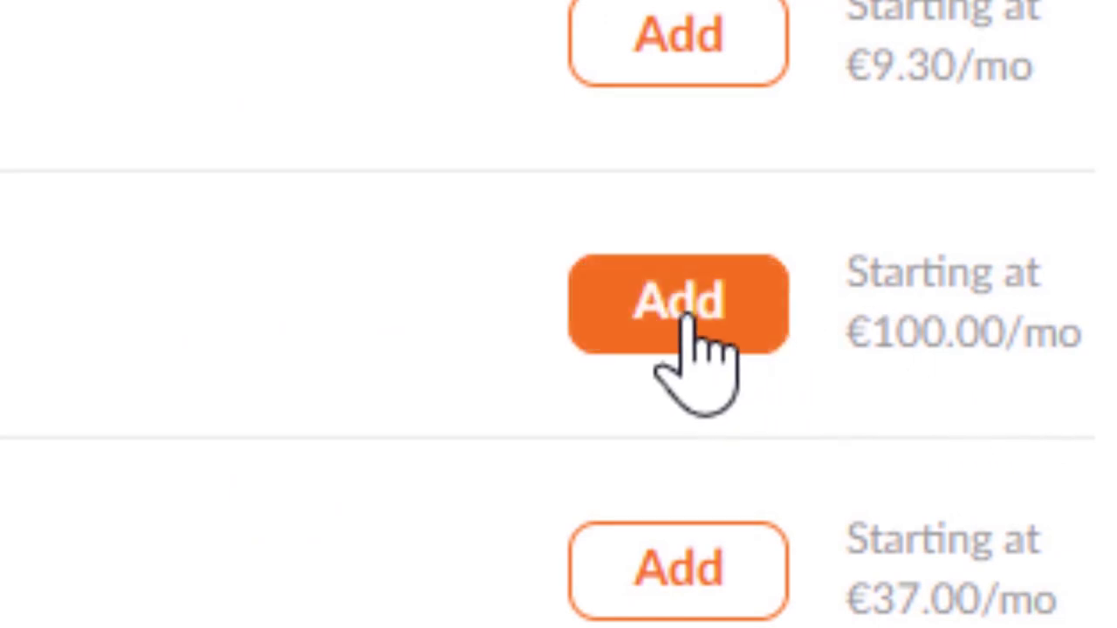
Add the Audio Conferencing add-on at €100.00/mo and continue the purchase
{"action": "left_click", "coordinate": [685, 318]}
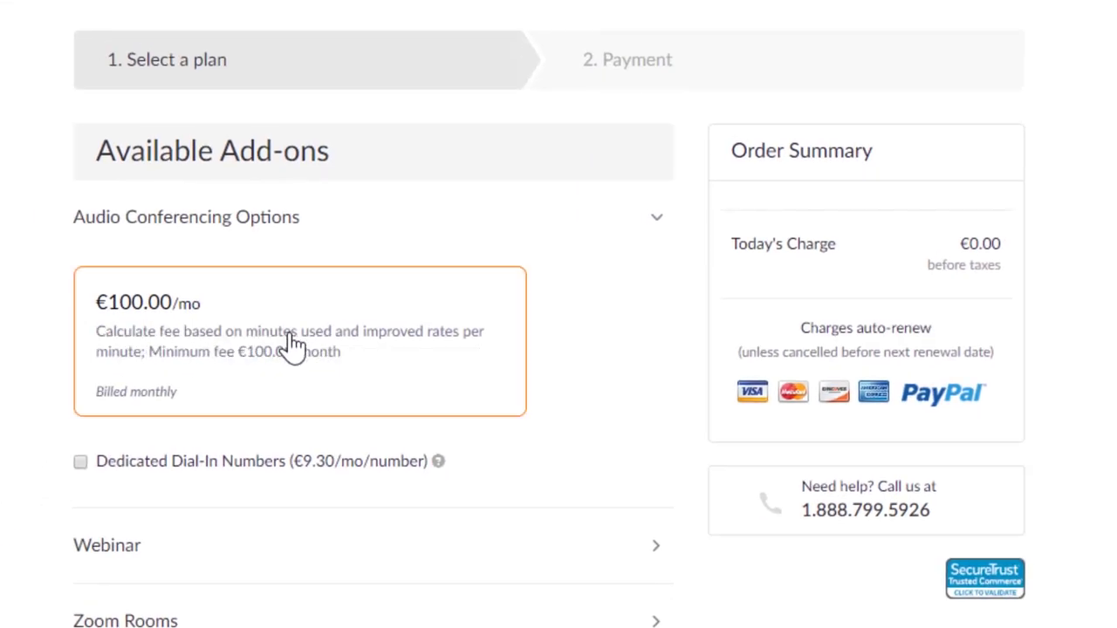
{"action": "left_click", "coordinate": [292, 343]}
{"action": "scroll", "coordinate": [559, 314], "scroll_direction": "down", "scroll_amount": 10}
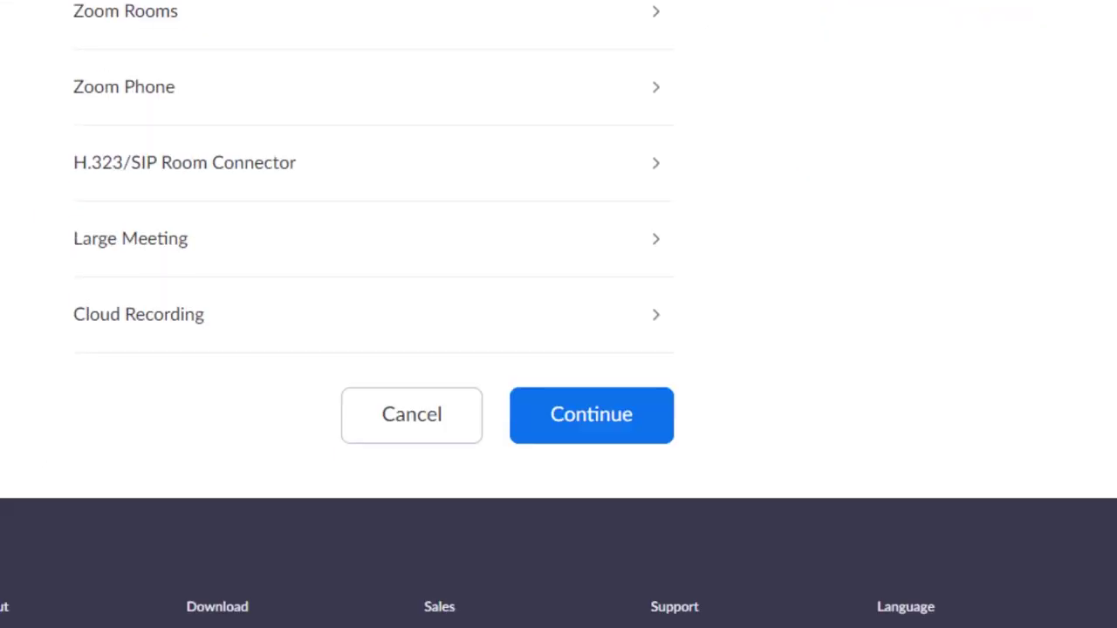
{"action": "left_click", "coordinate": [650, 435]}
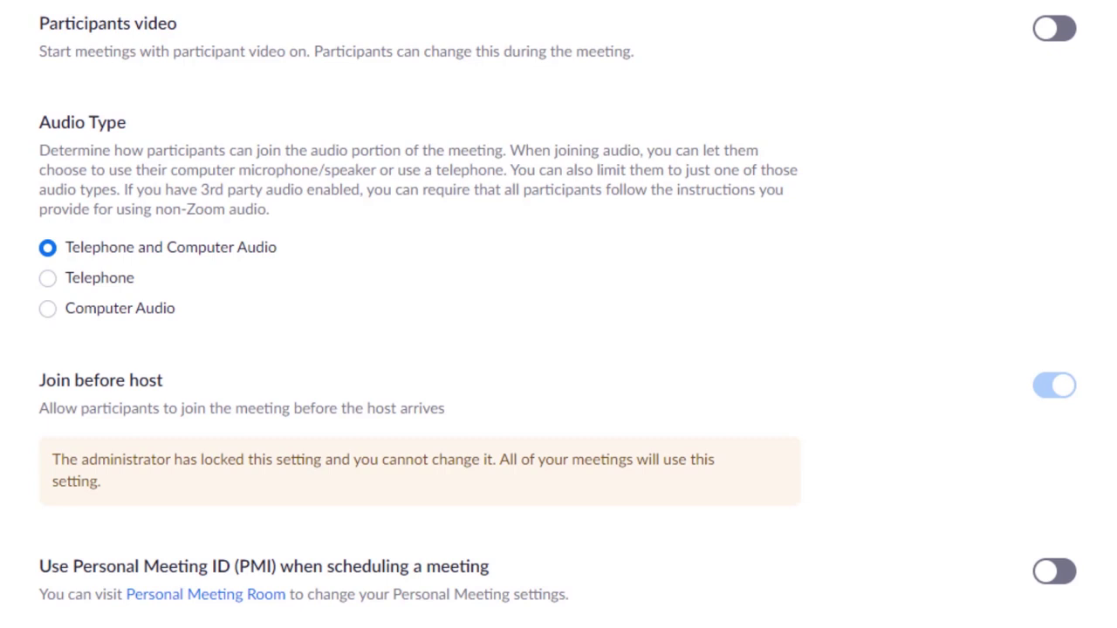
{"action": "scroll", "coordinate": [559, 314], "scroll_direction": "down", "scroll_amount": 8}
{"action": "scroll", "coordinate": [4, 168], "scroll_direction": "up", "scroll_amount": 5}
{"action": "scroll", "coordinate": [576, 188], "scroll_direction": "down", "scroll_amount": 1}
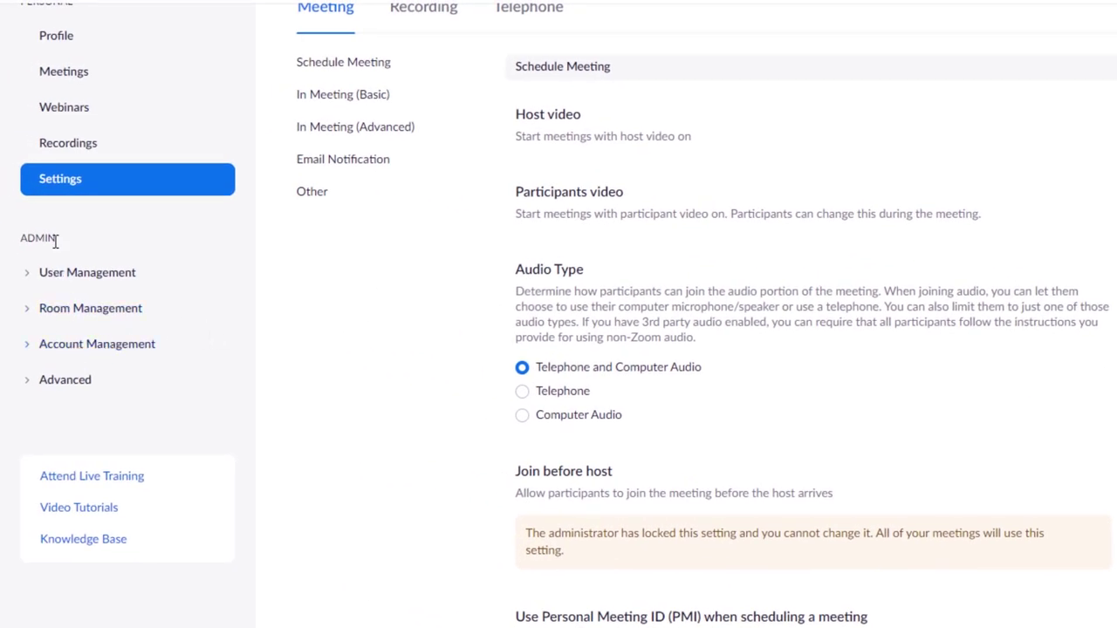
In Account Settings, switch Host video on and lock it for all account meetings
{"action": "left_click", "coordinate": [122, 357]}
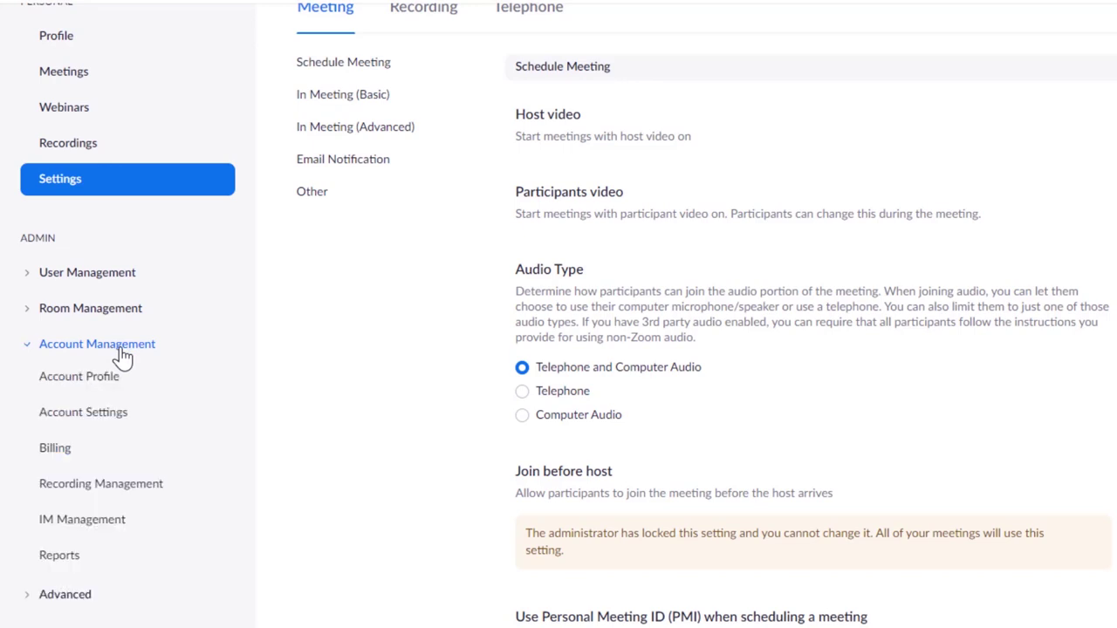
{"action": "left_click", "coordinate": [87, 420]}
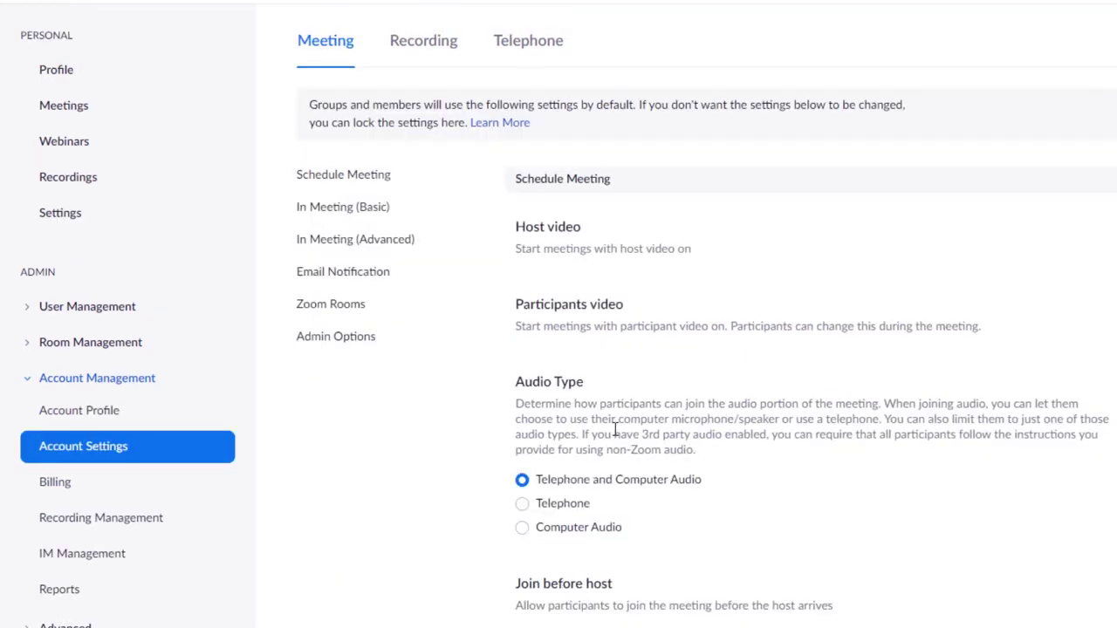
{"action": "scroll", "coordinate": [694, 466], "scroll_direction": "down", "scroll_amount": 2}
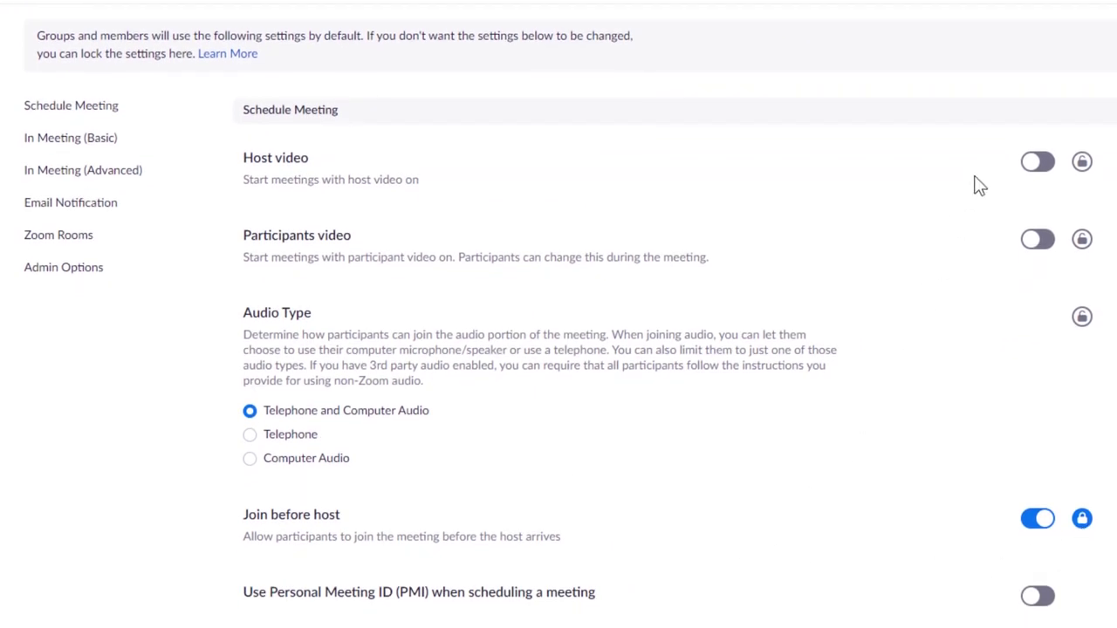
{"action": "left_click", "coordinate": [1046, 172]}
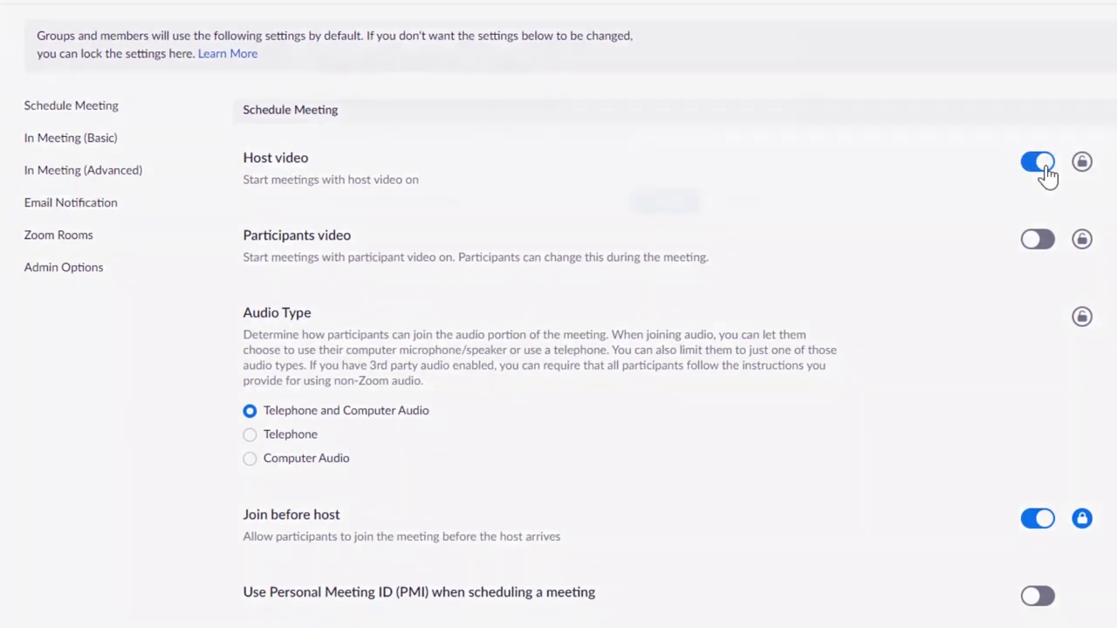
{"action": "left_click", "coordinate": [696, 220]}
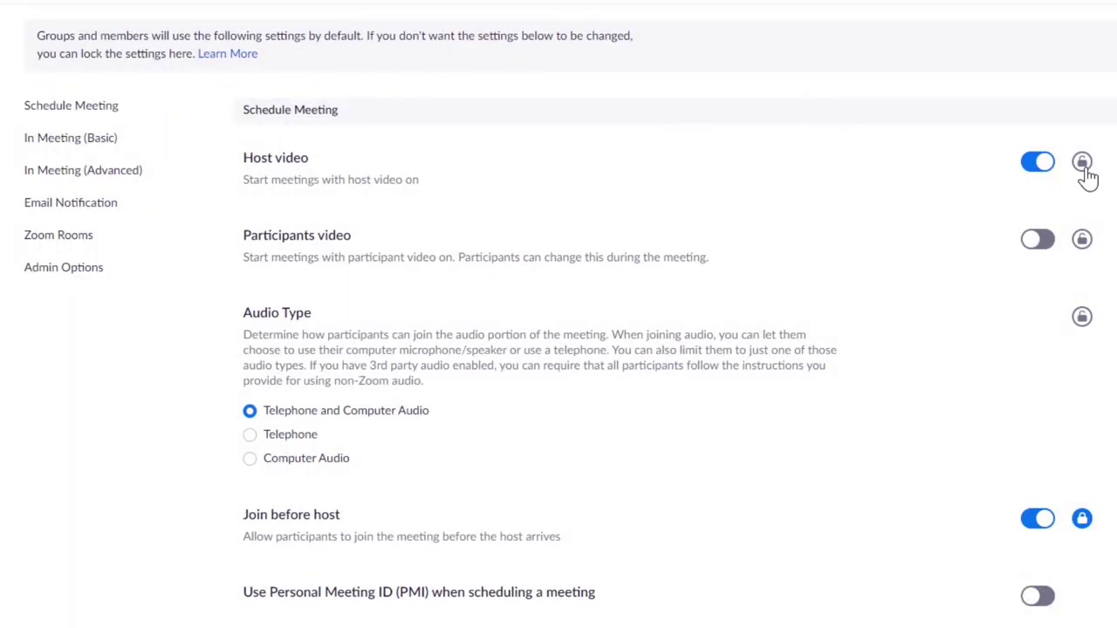
{"action": "left_click", "coordinate": [1082, 171]}
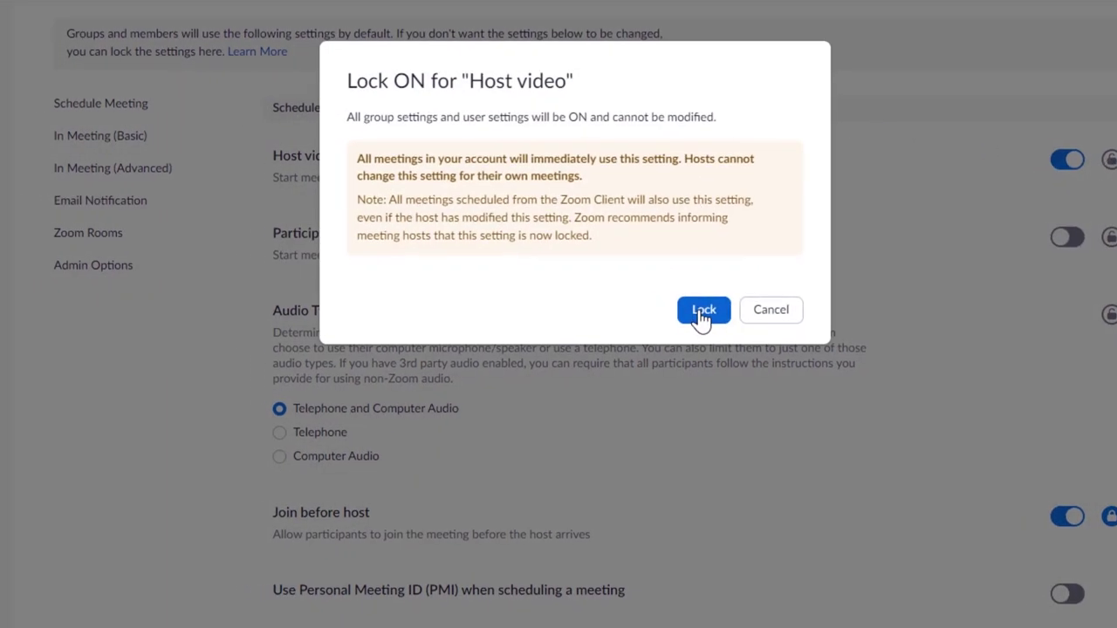
{"action": "left_click", "coordinate": [675, 311]}
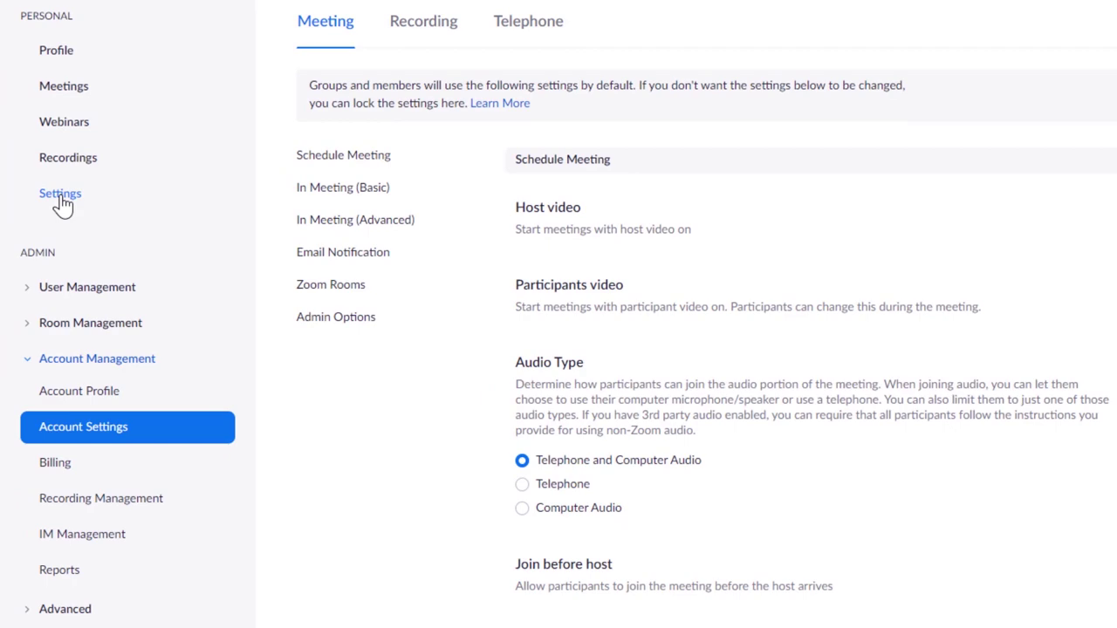
{"action": "left_click", "coordinate": [60, 196]}
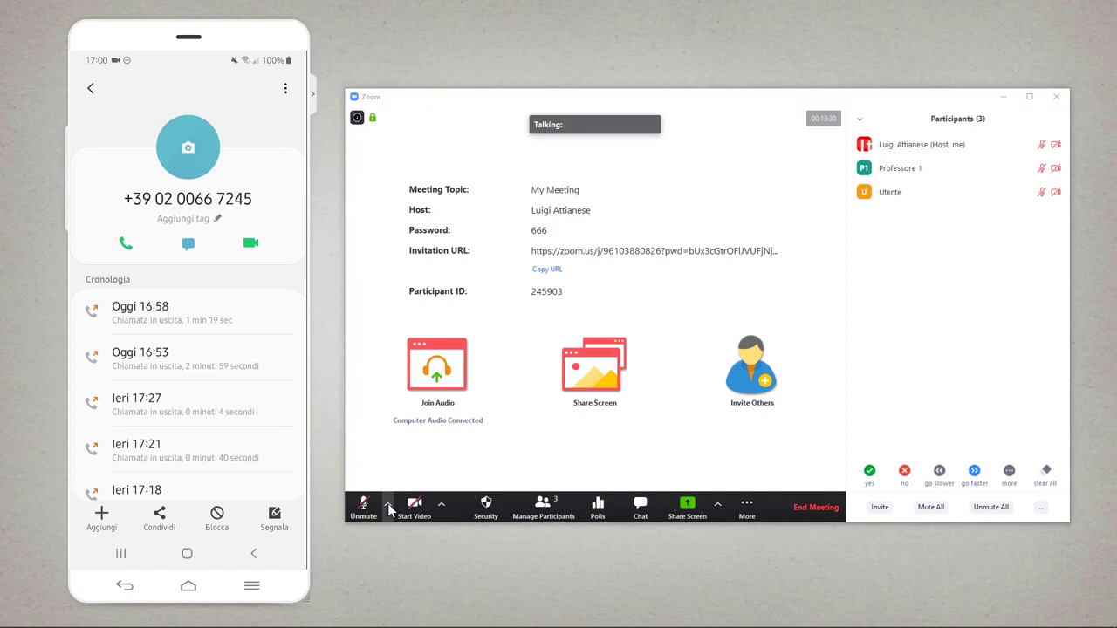
Choose Switch to Phone Audio from the Unmute audio options to show the Phone Call dial-in details
{"action": "left_click", "coordinate": [389, 506]}
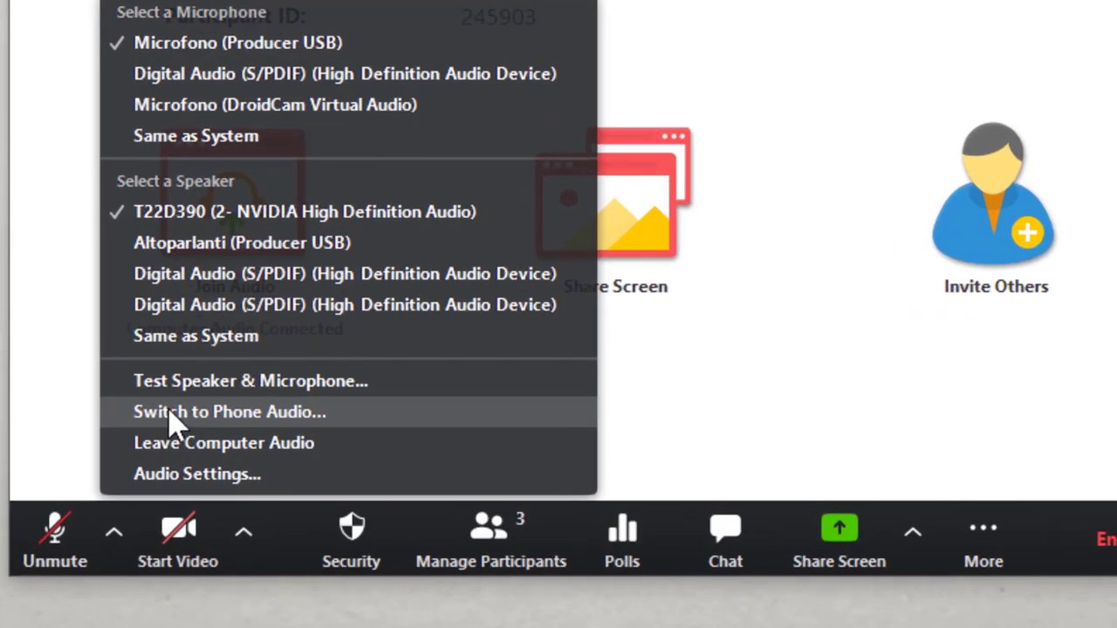
{"action": "left_click", "coordinate": [345, 417]}
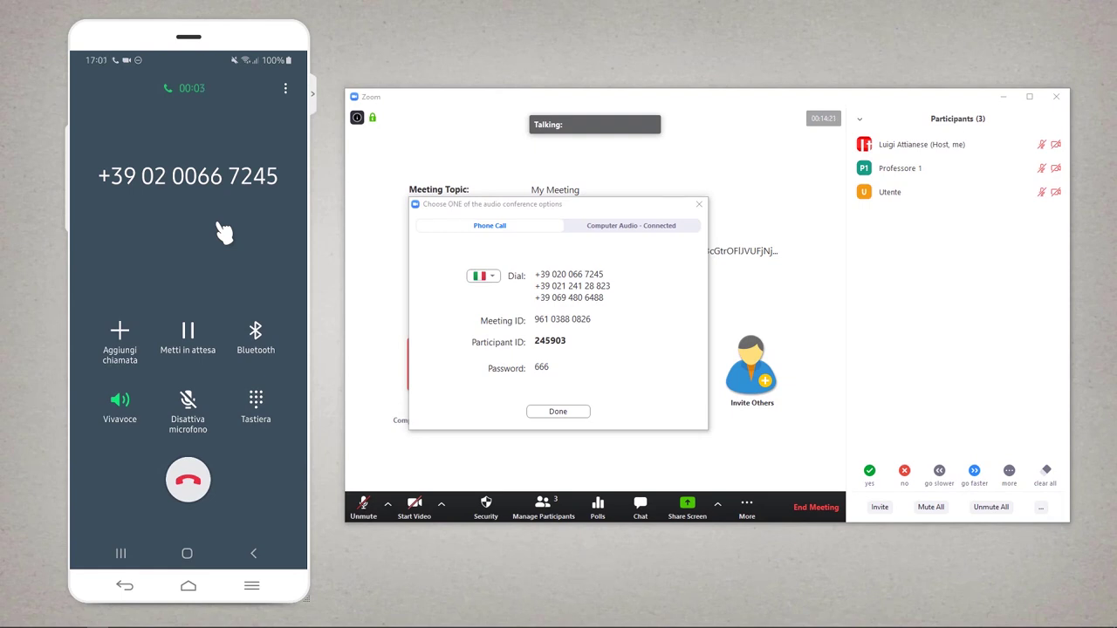
On the phone dialpad, key in the meeting ID followed by #
{"action": "left_click", "coordinate": [264, 409]}
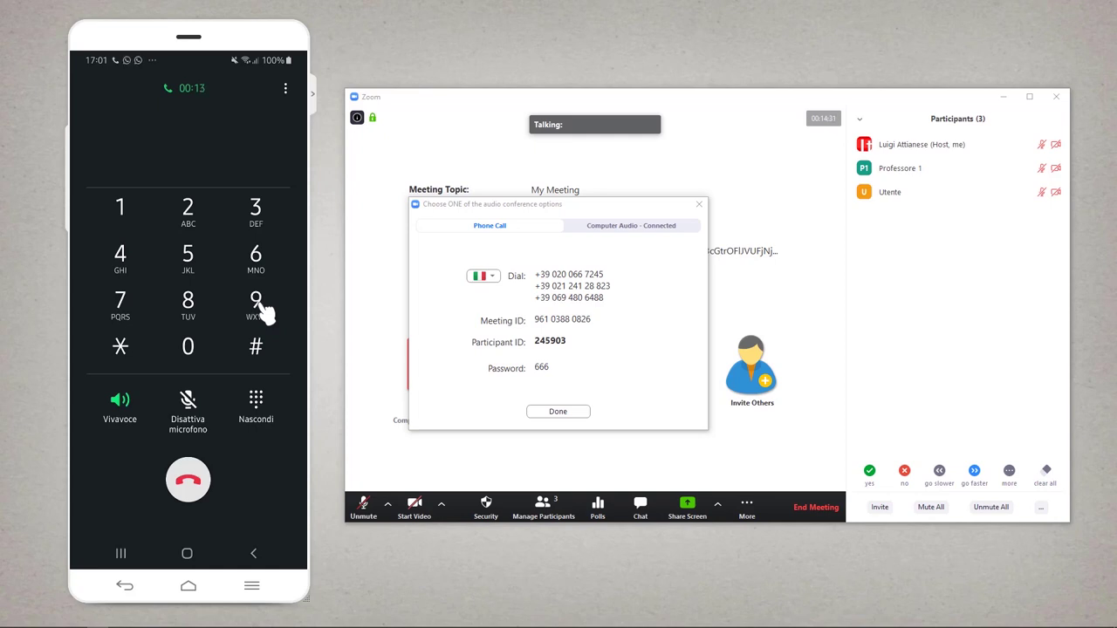
{"action": "type", "text": "96103880826"}
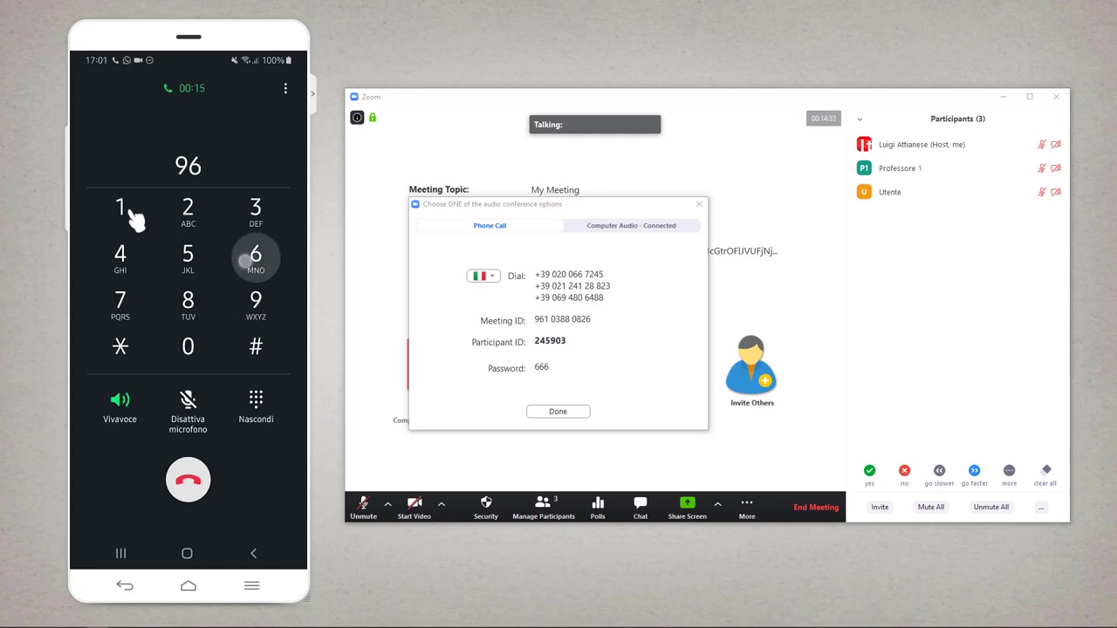
{"action": "left_click", "coordinate": [256, 348]}
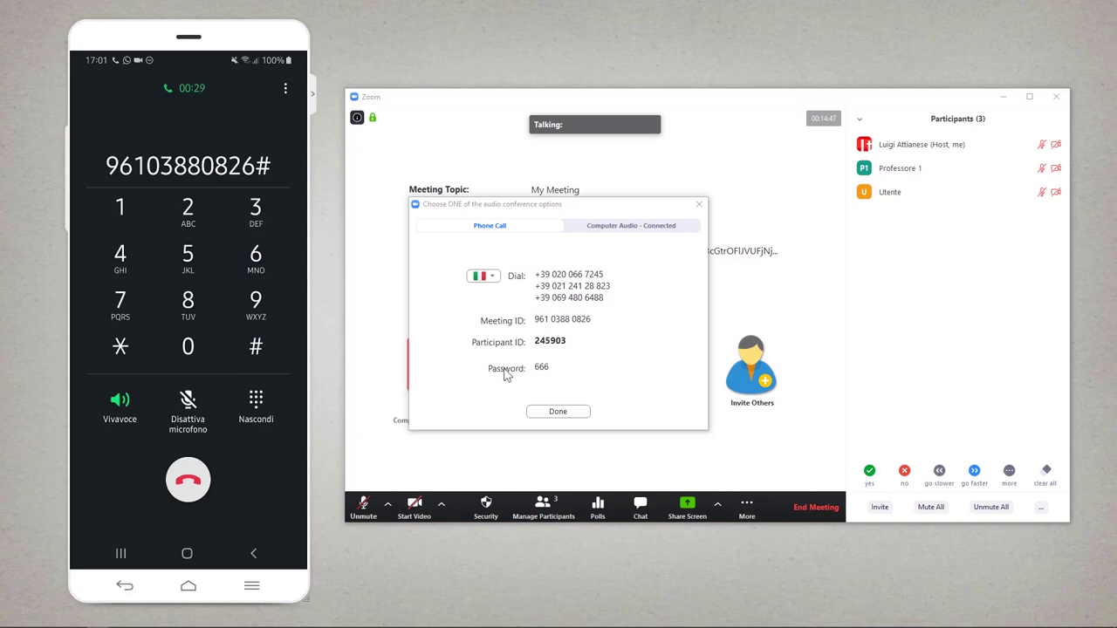
Key in the participant ID followed by #
{"action": "left_click", "coordinate": [196, 215]}
{"action": "left_click", "coordinate": [123, 255]}
{"action": "left_click", "coordinate": [189, 259]}
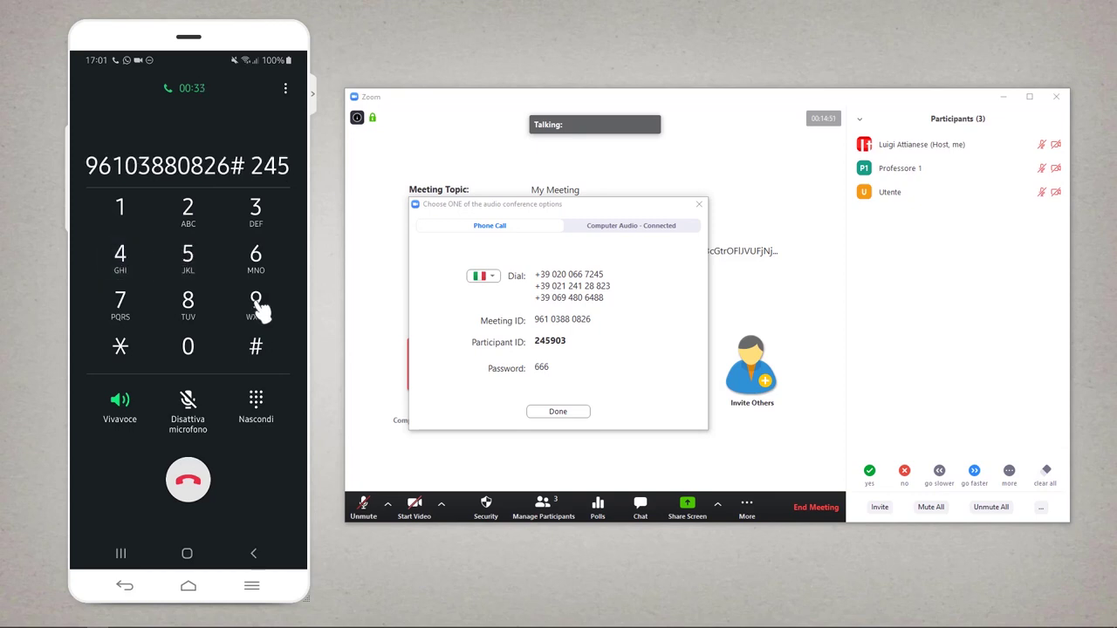
{"action": "left_click", "coordinate": [258, 306]}
{"action": "left_click", "coordinate": [194, 349]}
{"action": "left_click", "coordinate": [262, 214]}
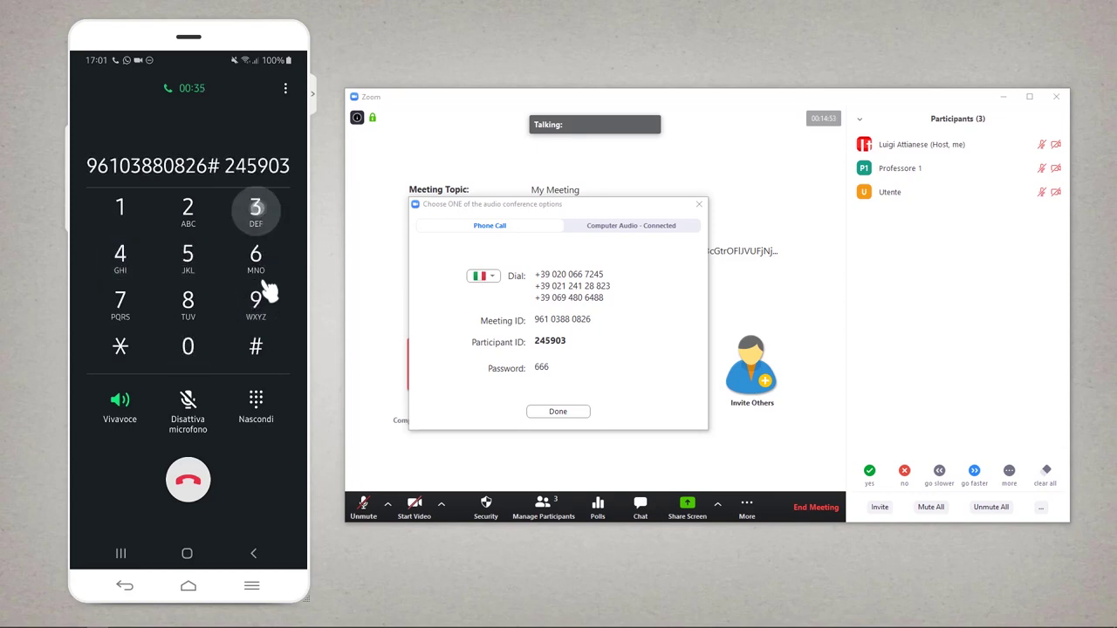
{"action": "left_click", "coordinate": [258, 350]}
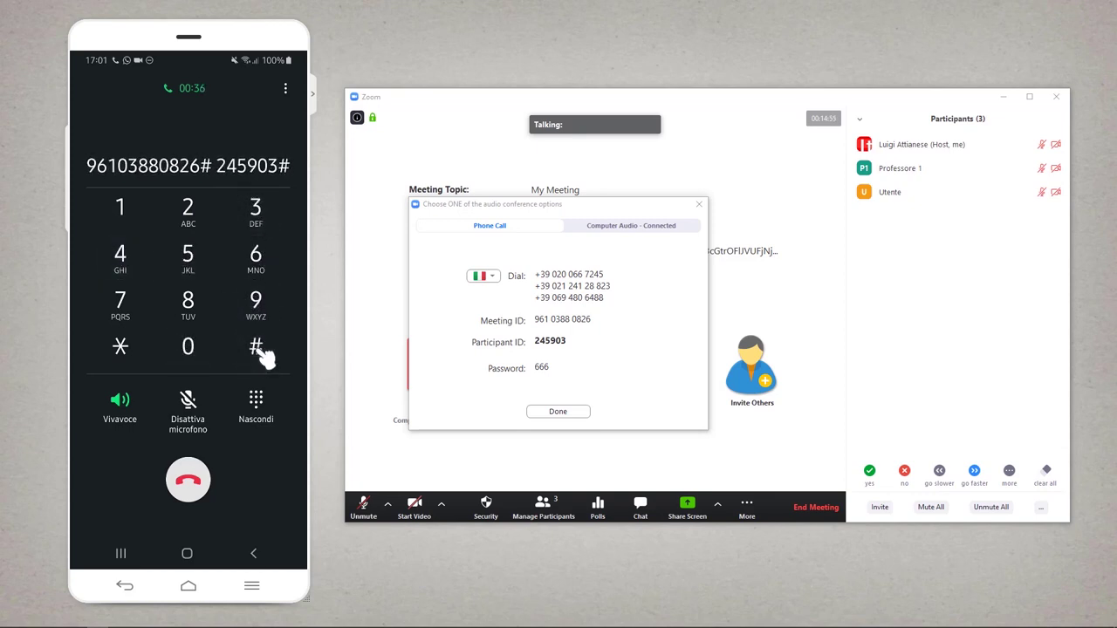